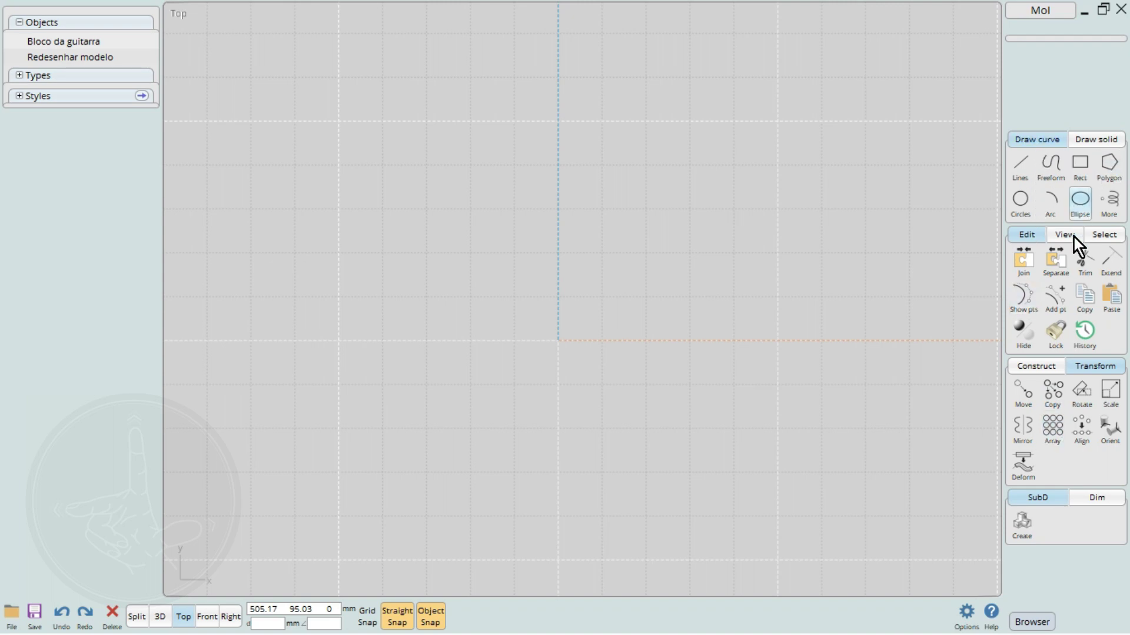
Review the list of shortcut keys and their assigned commands in the program options, and close the options
left_click(1040, 370)
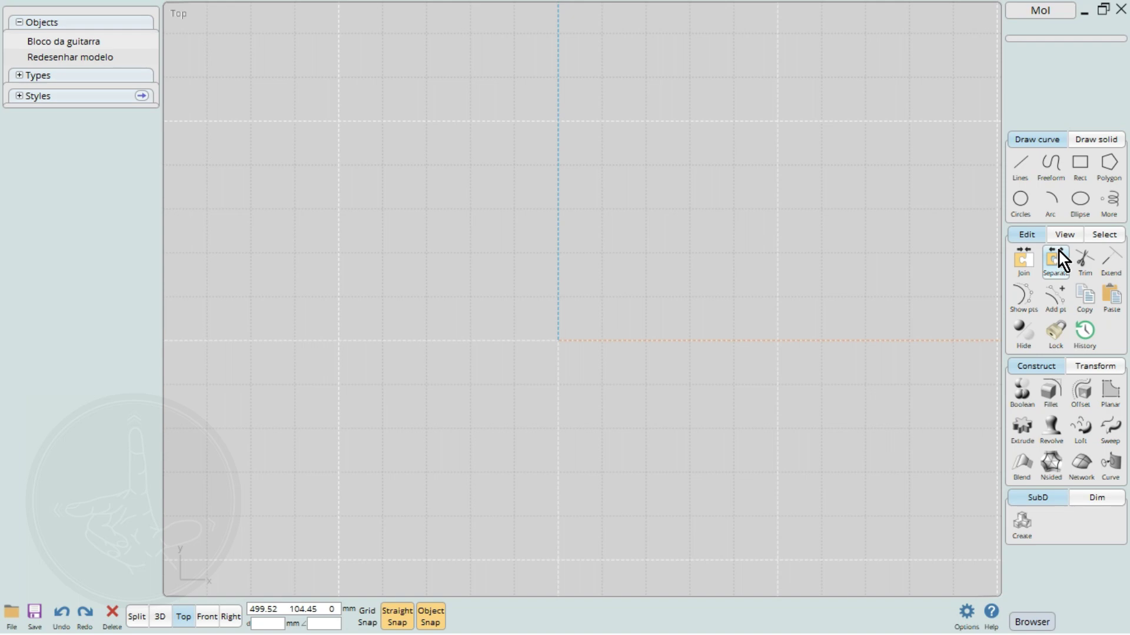
left_click(965, 614)
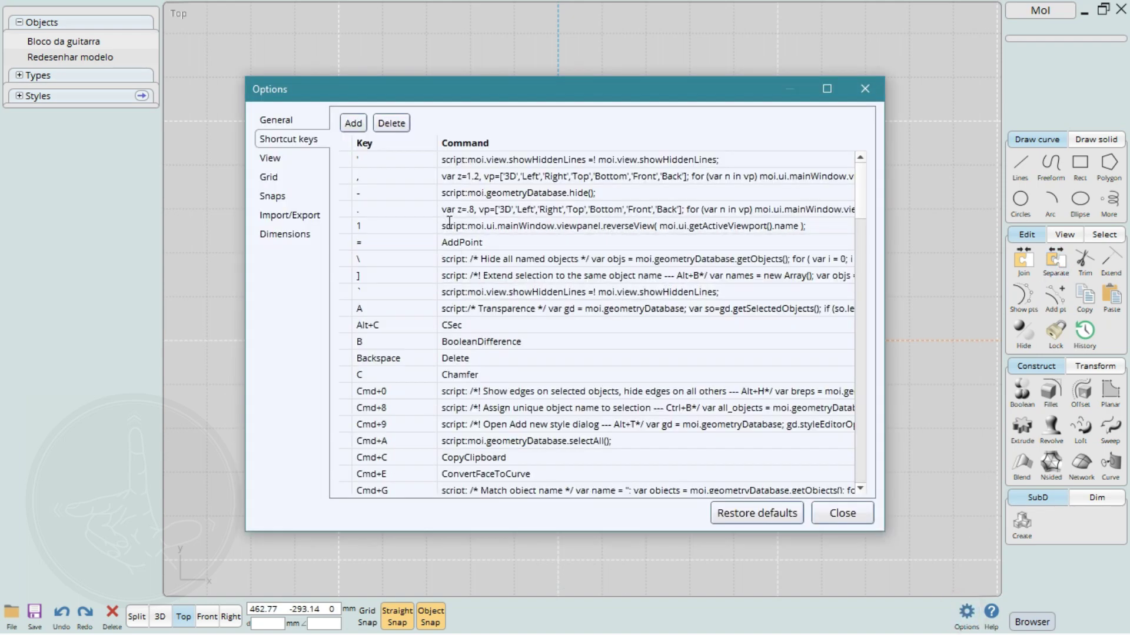
left_click(464, 176)
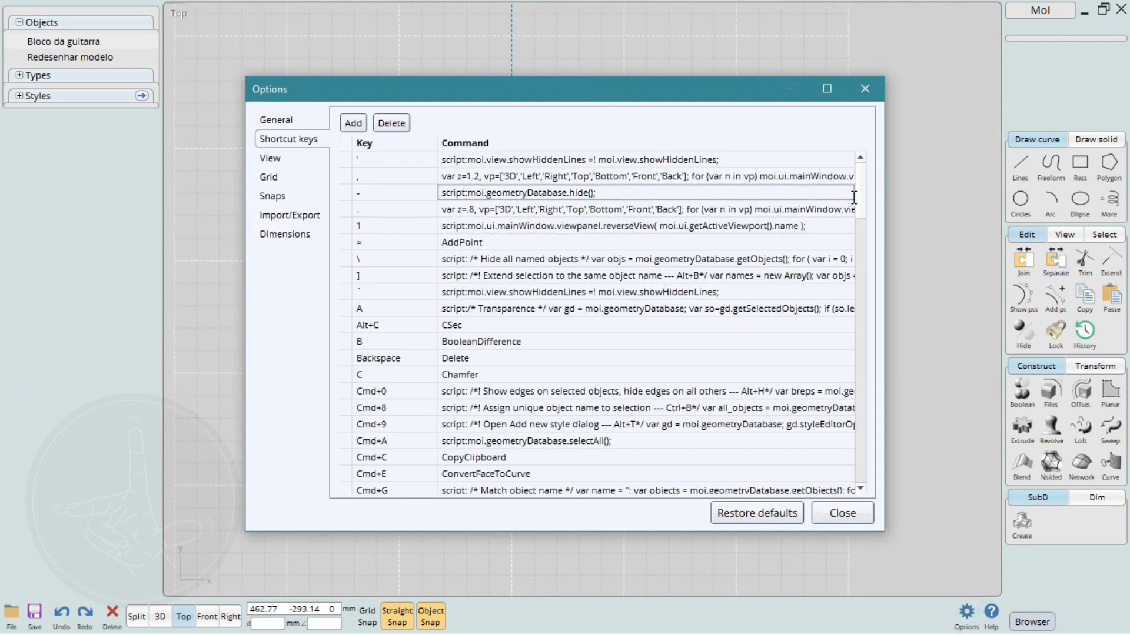
left_click_drag(862, 199, 861, 479)
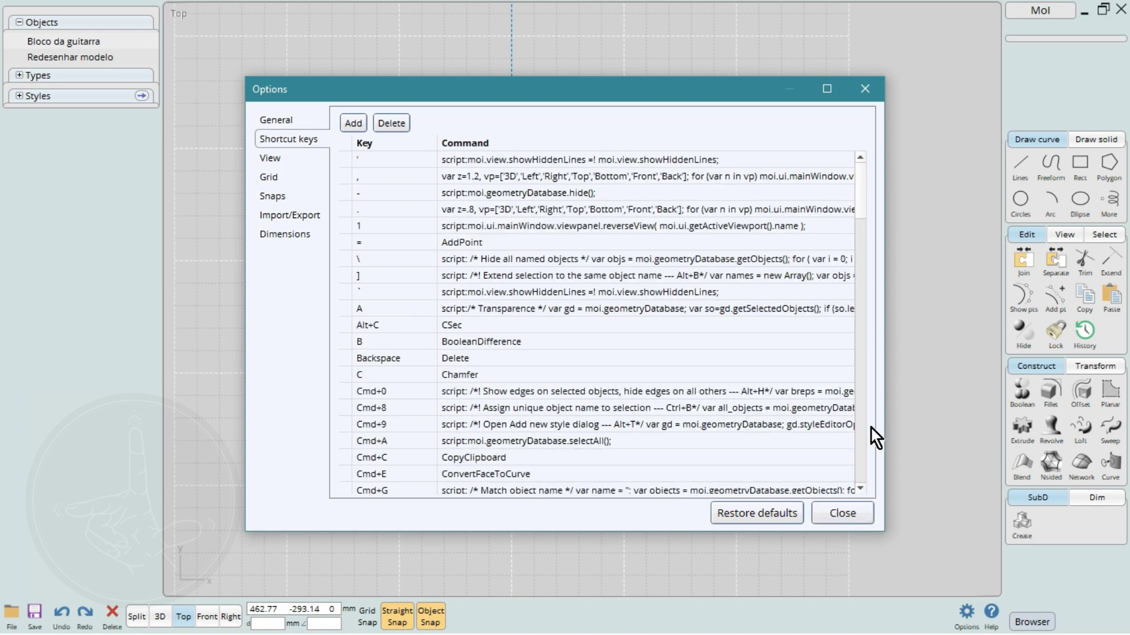
left_click_drag(863, 208, 848, 513)
left_click(847, 513)
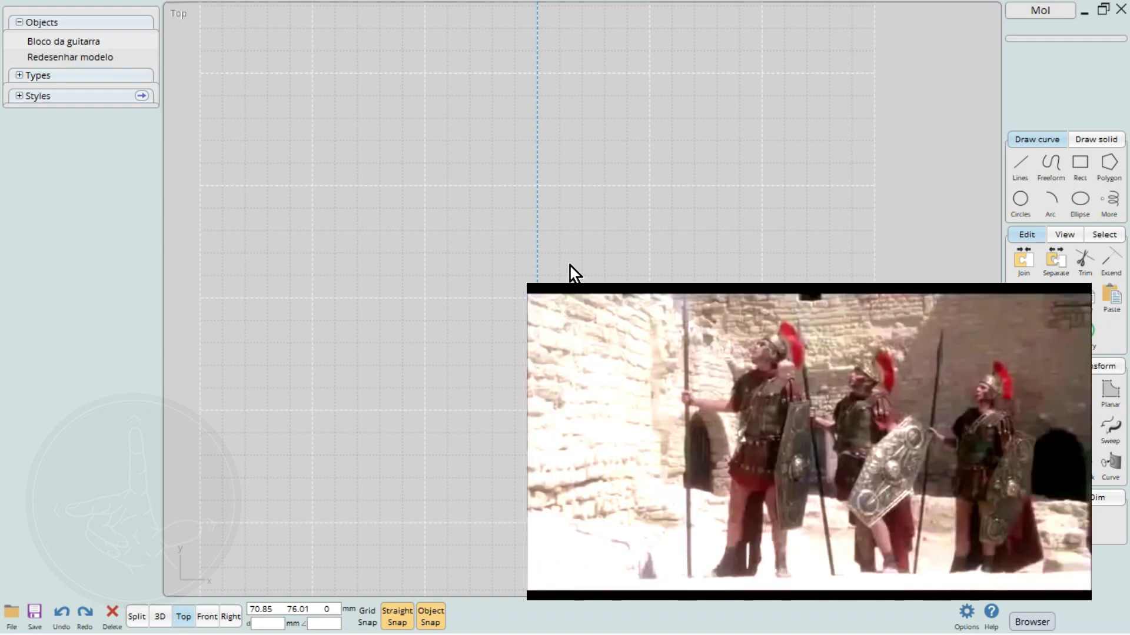
right_click_drag(603, 259, 645, 277)
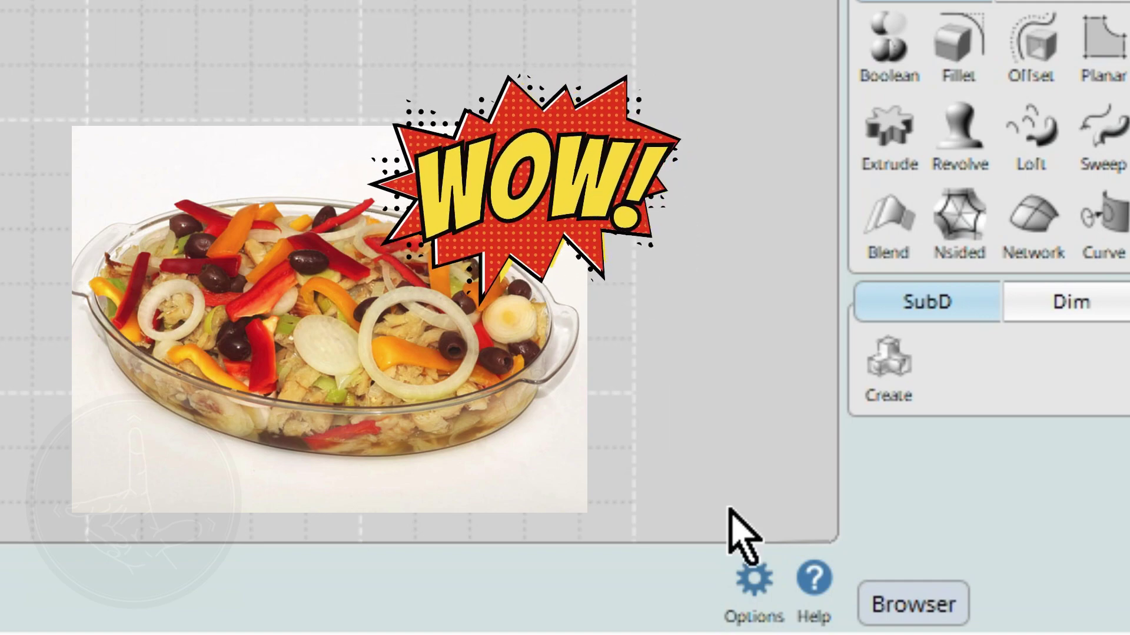
Set the interface language to Portuguese (Portugal) in the general options
left_click(754, 600)
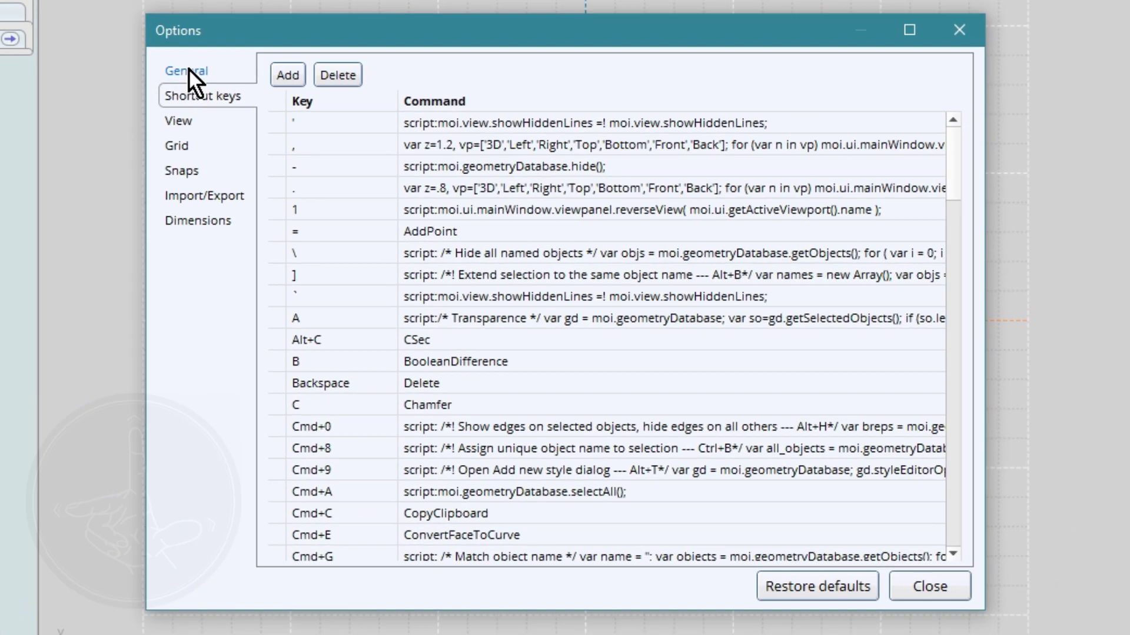
left_click(188, 70)
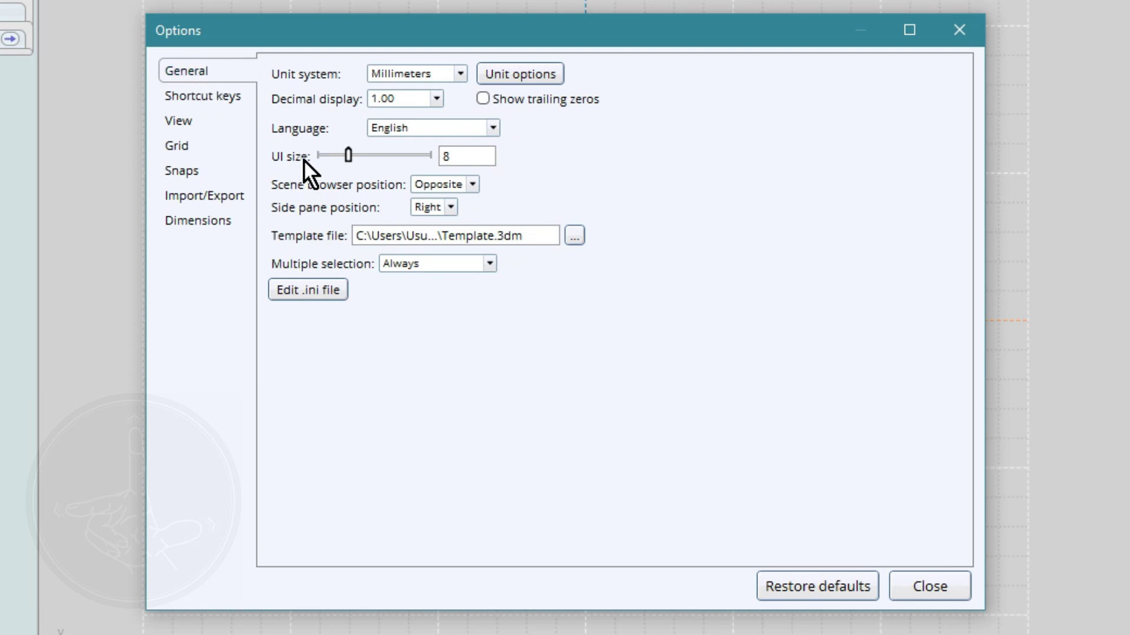
left_click(437, 129)
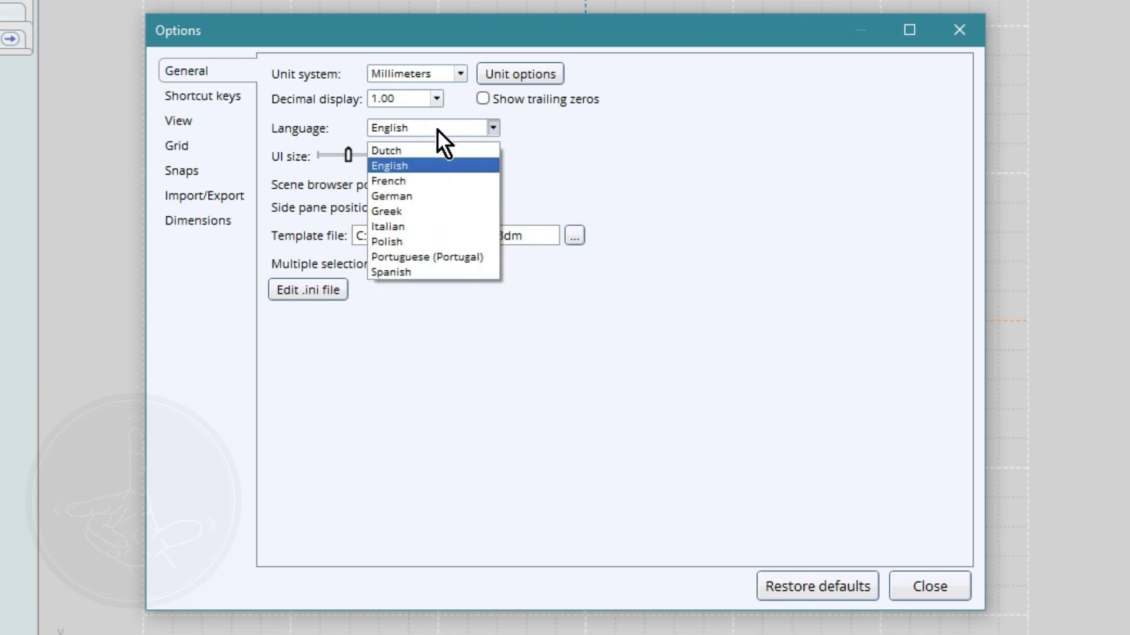
left_click(470, 259)
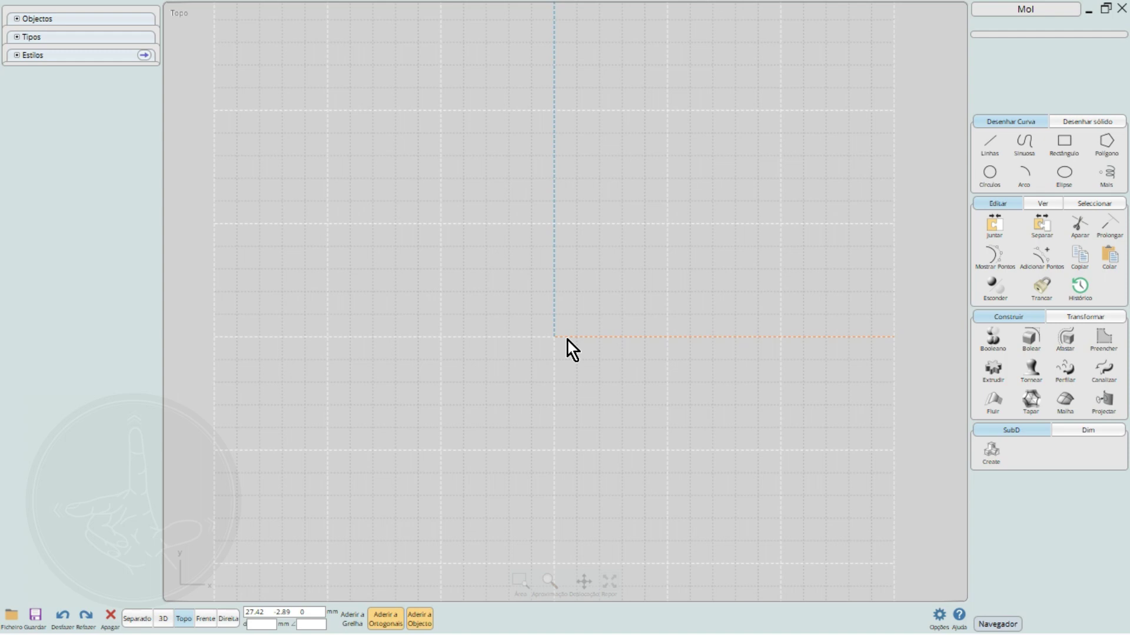
Show the hidden "Bloco da guitarra" object in the Top view
left_click(17, 19)
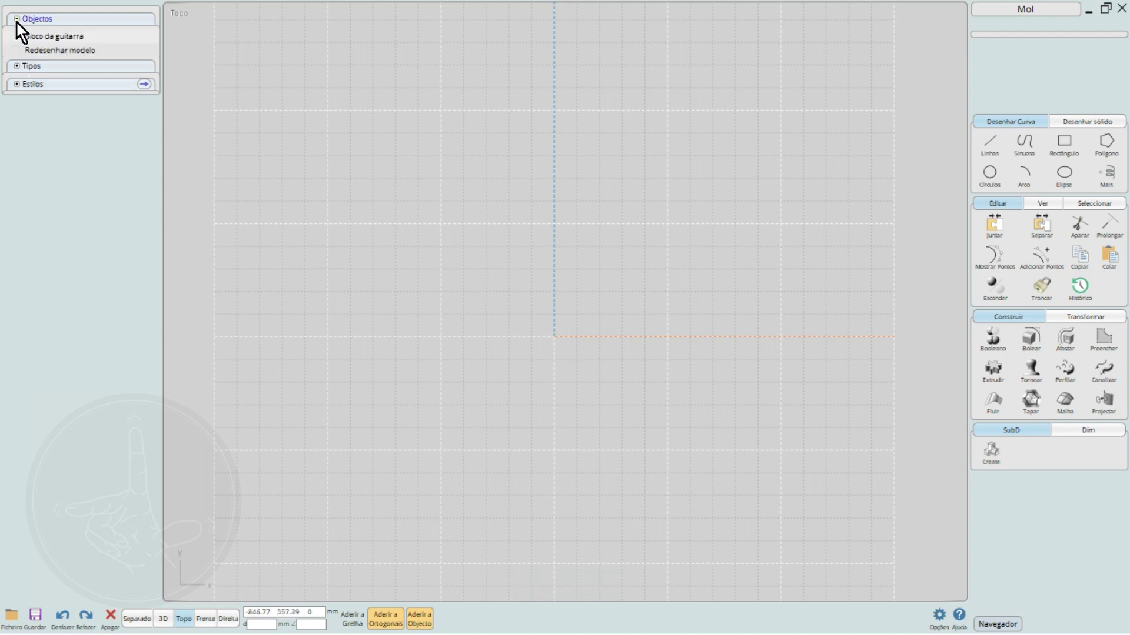
left_click(7, 37)
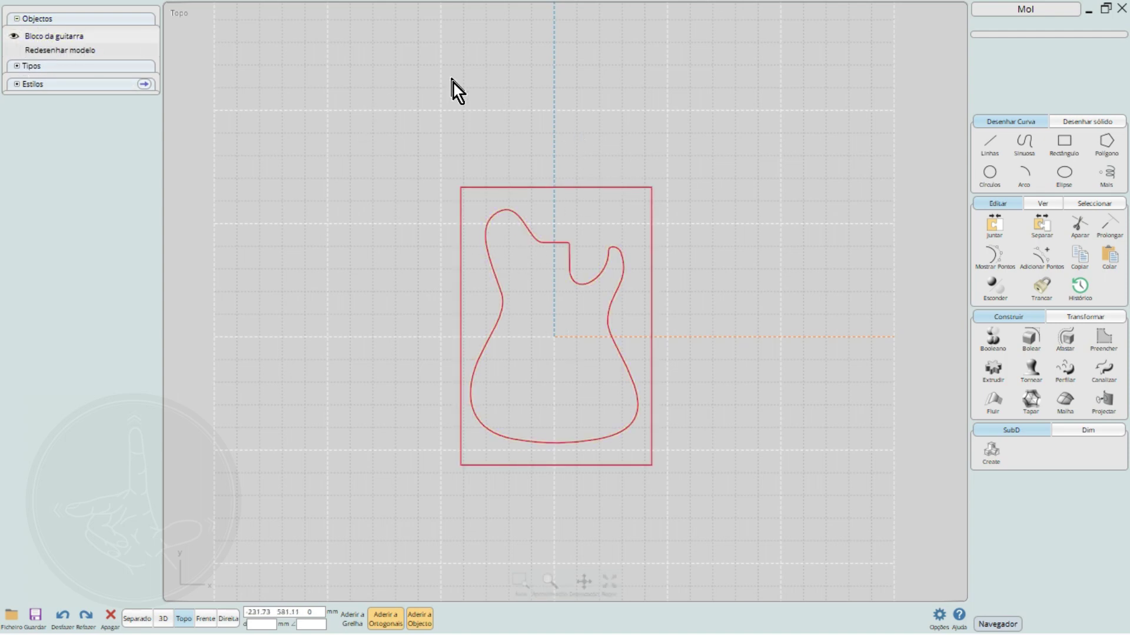
scroll(456, 133, "down", 2)
left_click(577, 227)
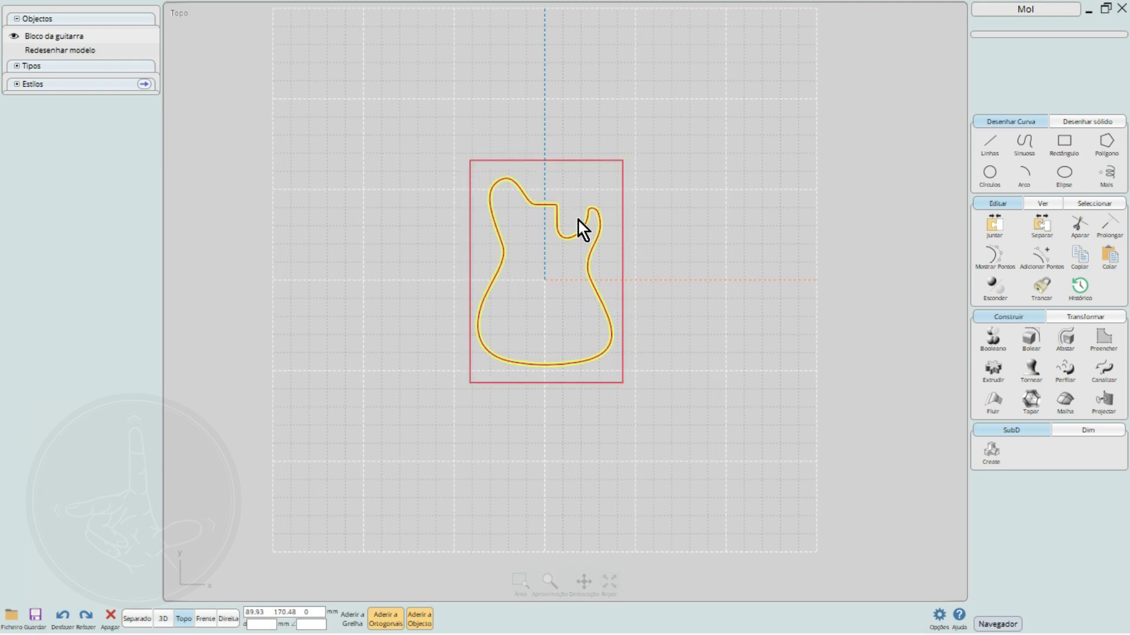
scroll(578, 226, "up", 4)
right_click_drag(535, 185, 618, 151)
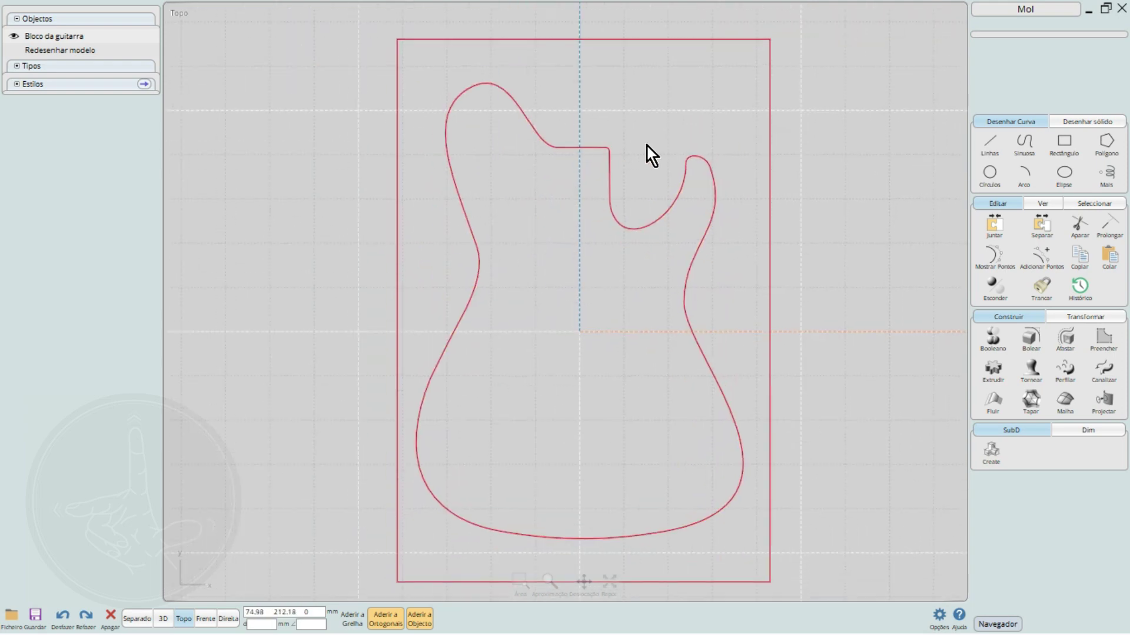
Examine the guitar body outline and its surrounding block rectangle by selecting the two curves in the Top view
left_click(606, 148)
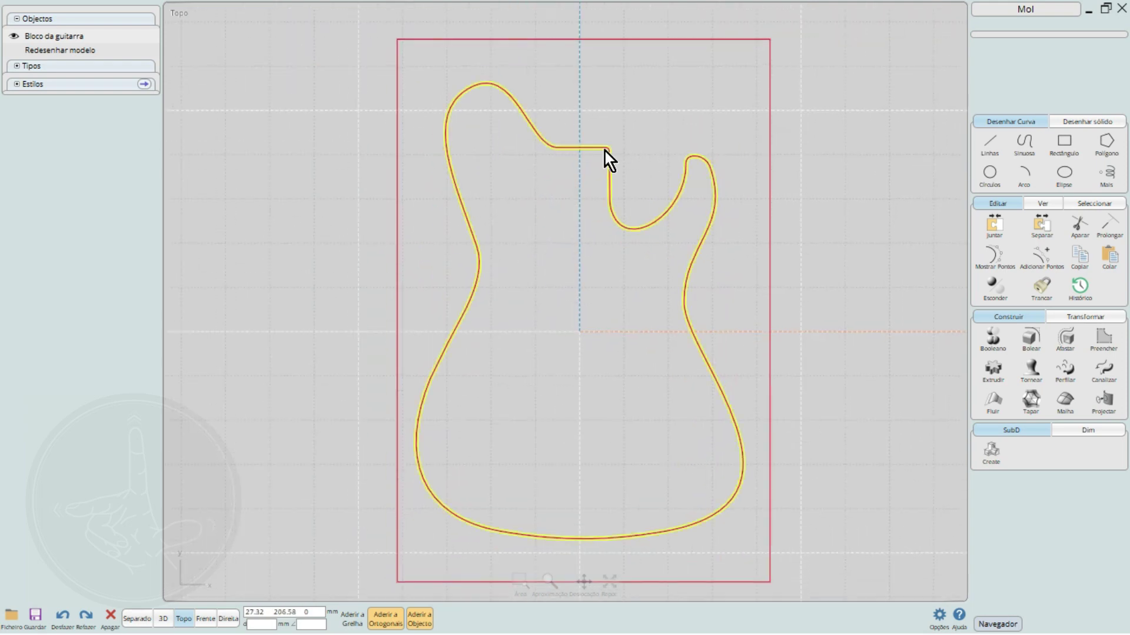
left_click(604, 41)
left_click(604, 40)
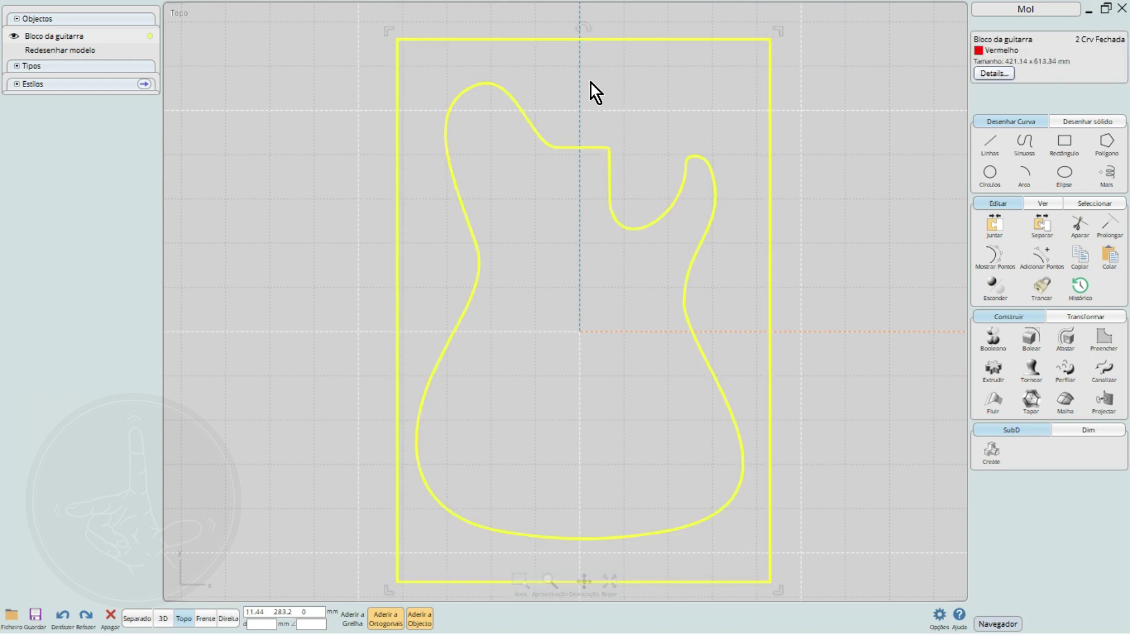
scroll(591, 84, "down", 1)
left_click(460, 77)
left_click(459, 61)
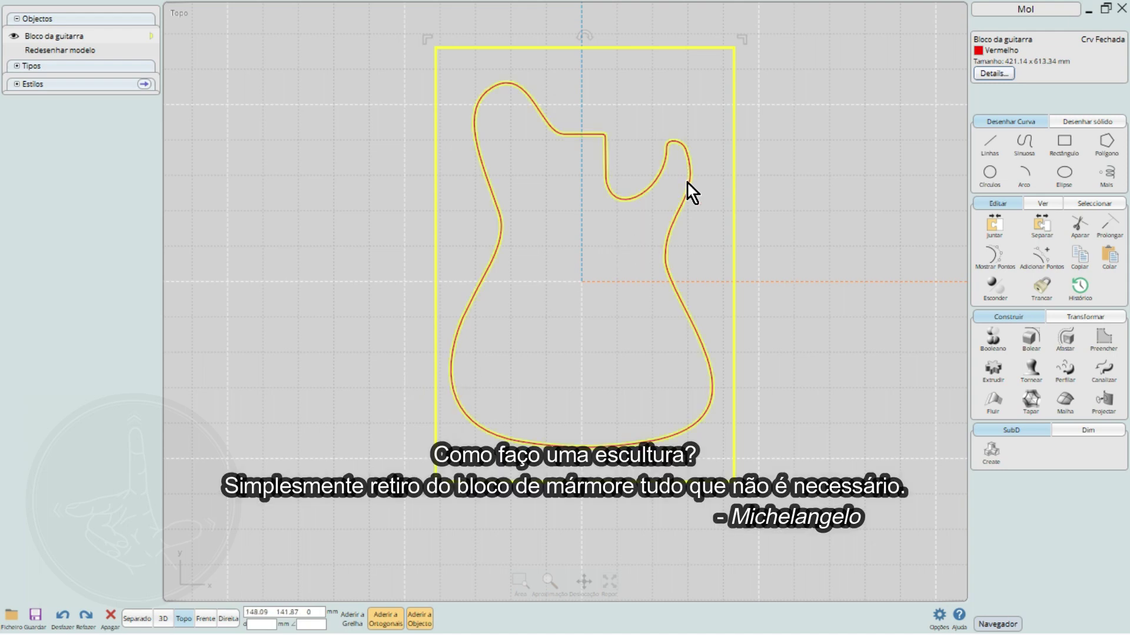
left_click(790, 180)
right_click_drag(791, 180, 744, 217)
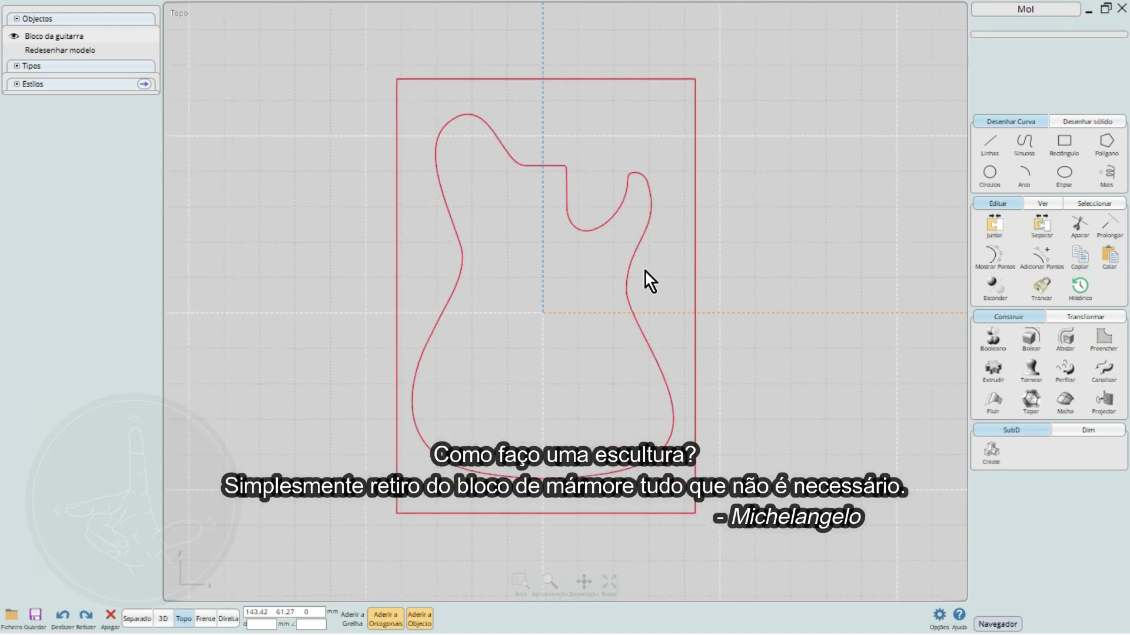
scroll(645, 271, "up", 2)
scroll(645, 272, "down", 2)
right_click_drag(645, 272, 640, 301)
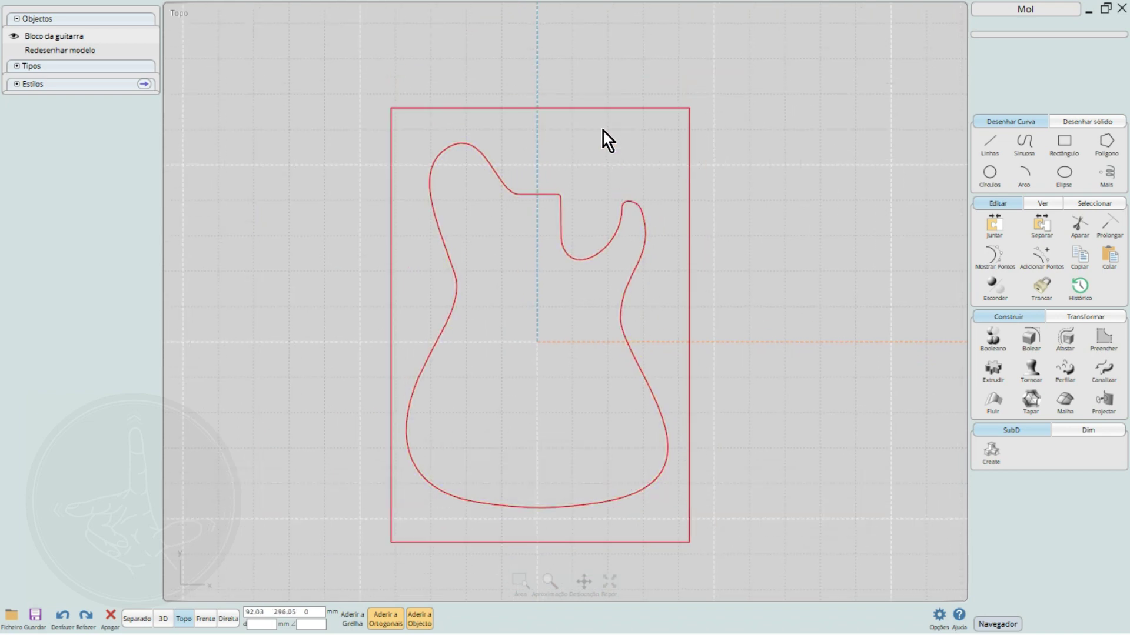
left_click(603, 111)
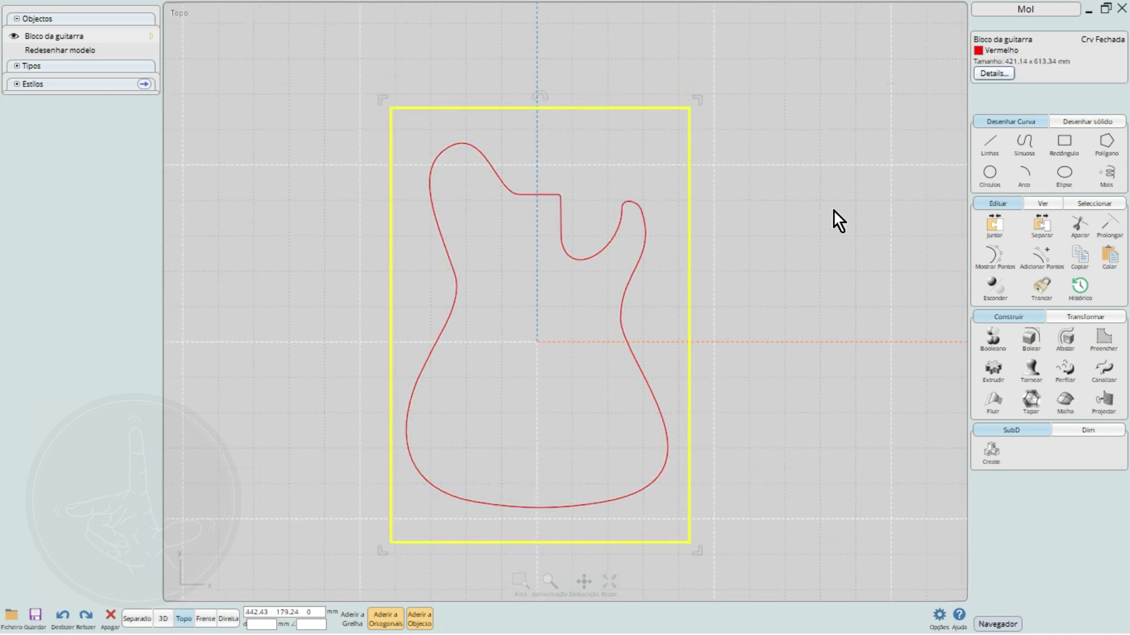
left_click(719, 298)
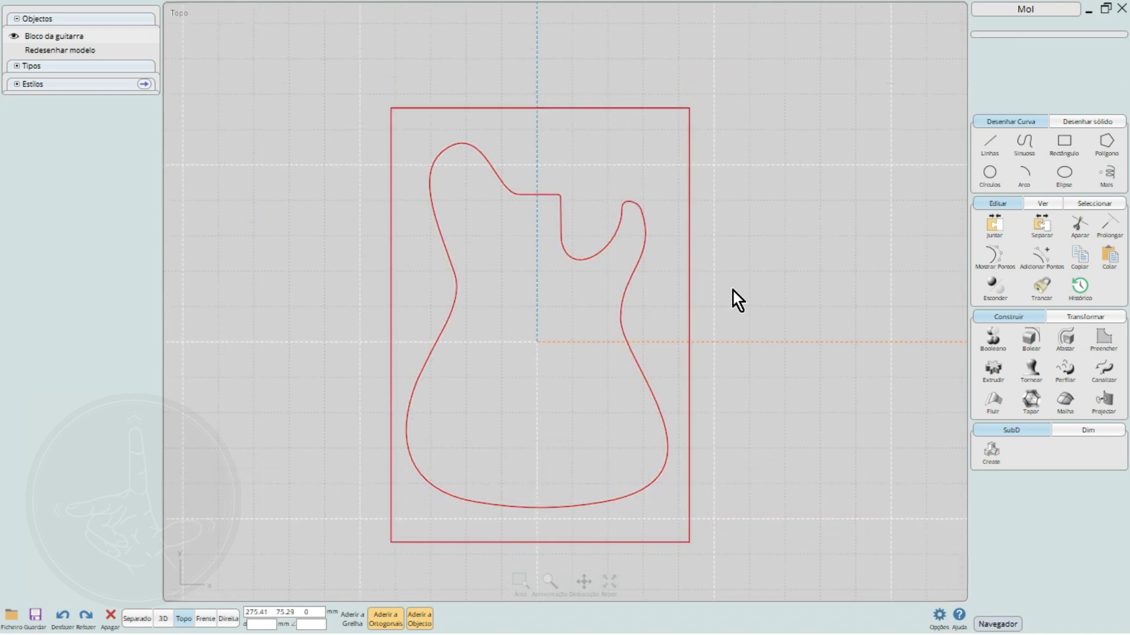
Extrude the block rectangle around the guitar outline 40 mm upward in the 3D view, with both ends capped
key("3")
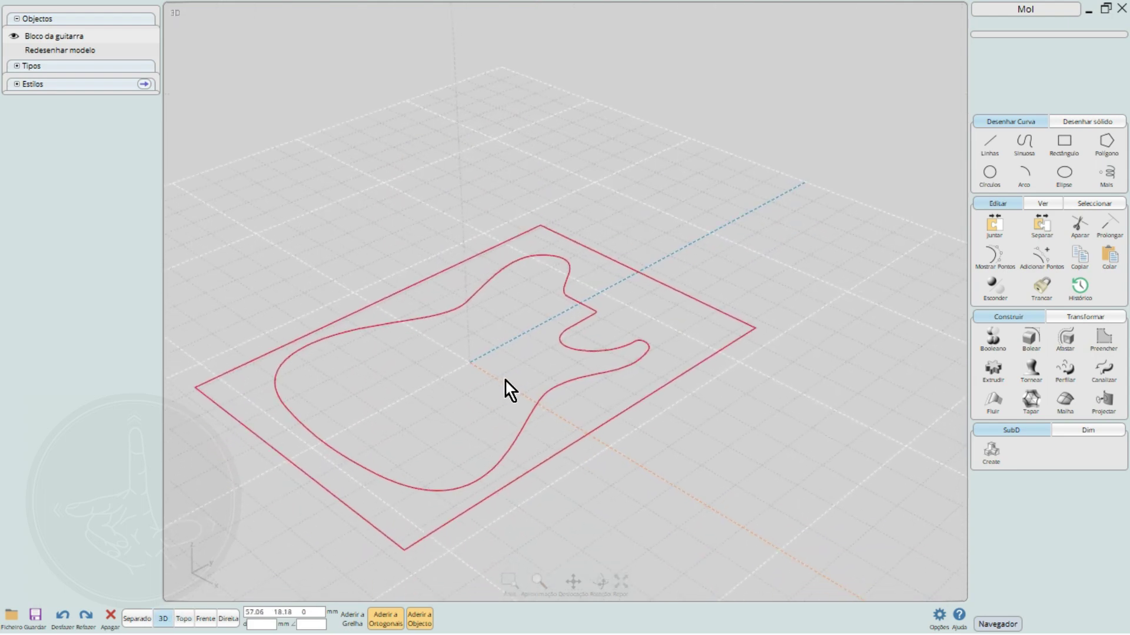
left_click(628, 410)
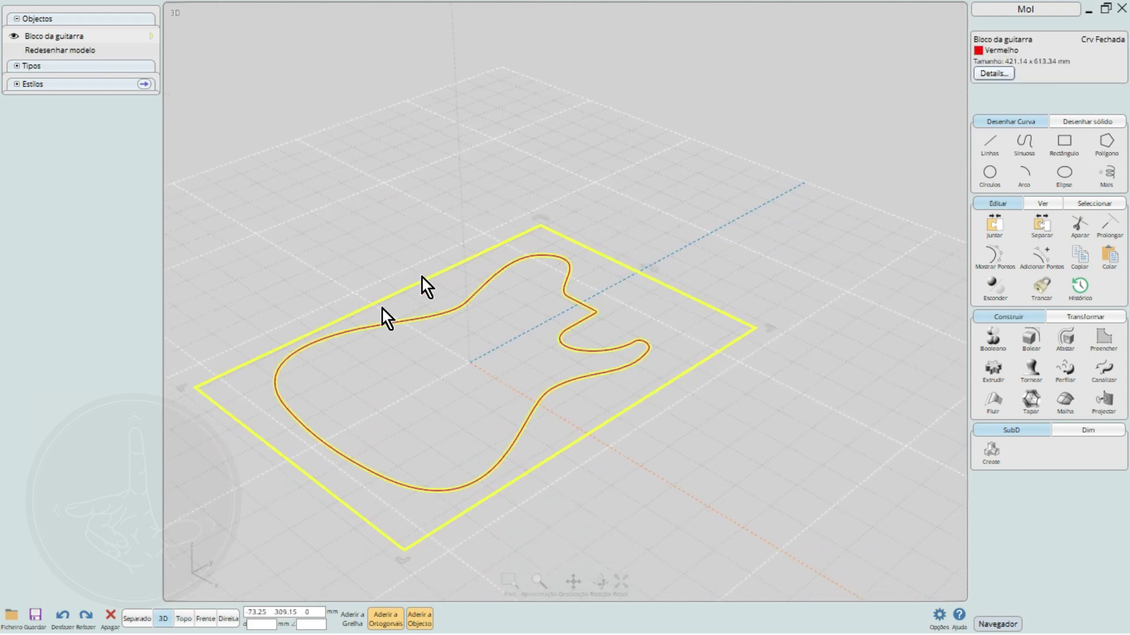
right_click_drag(610, 366, 864, 288)
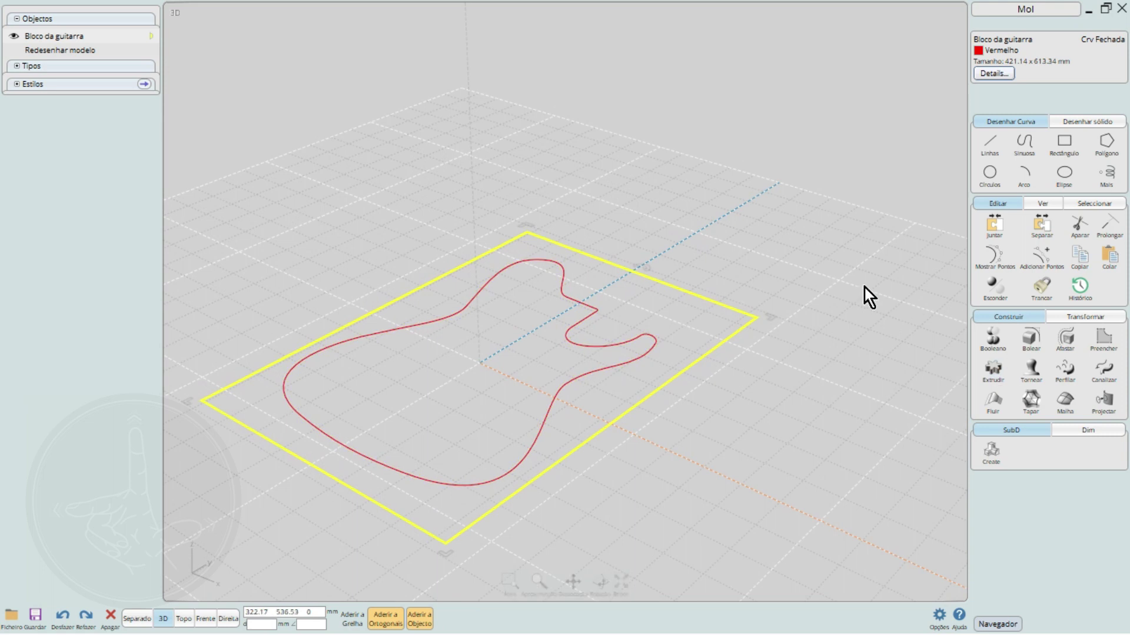
left_click(993, 375)
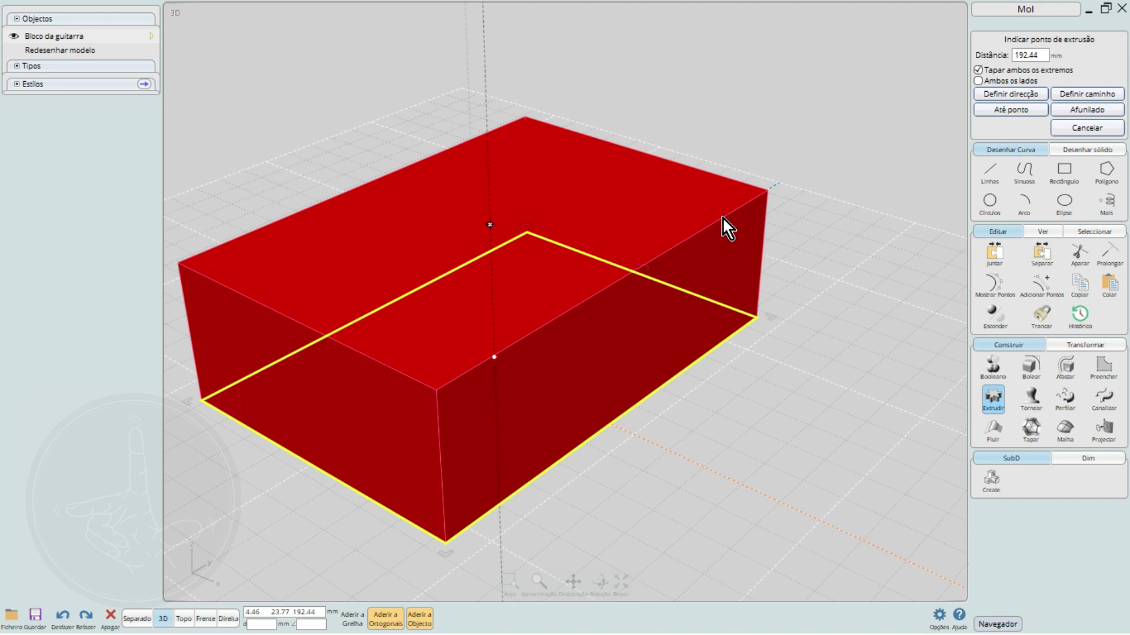
type("40")
key("Return")
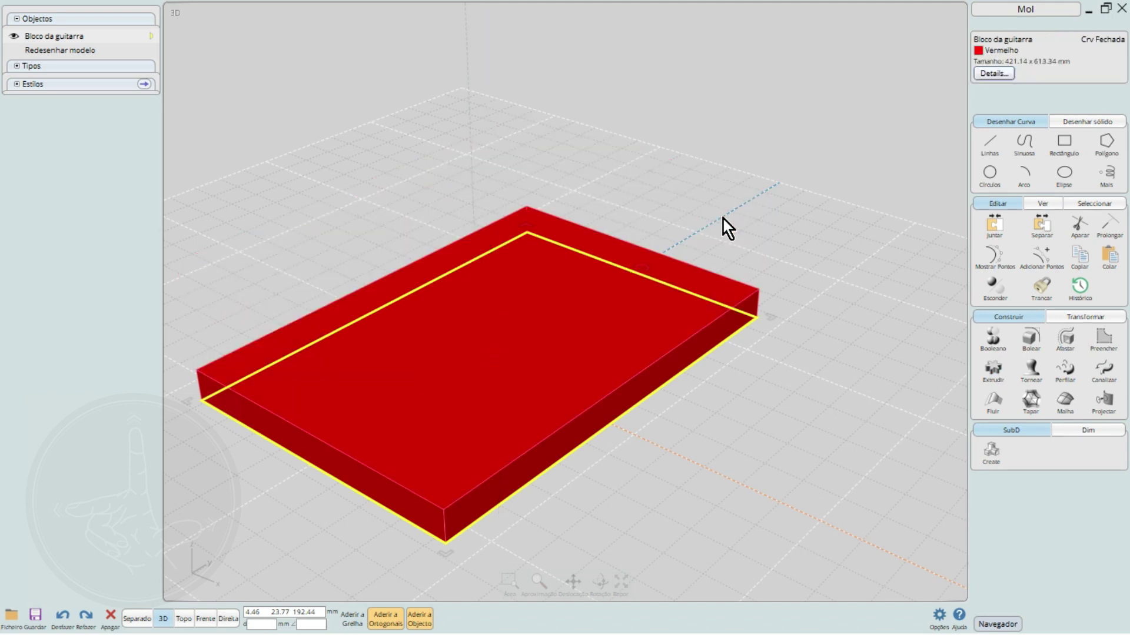
left_click(736, 386)
Inspect the extruded block from above and below, and turn on the display of hidden lines
right_click_drag(735, 386, 706, 426)
right_click_drag(539, 334, 654, 293)
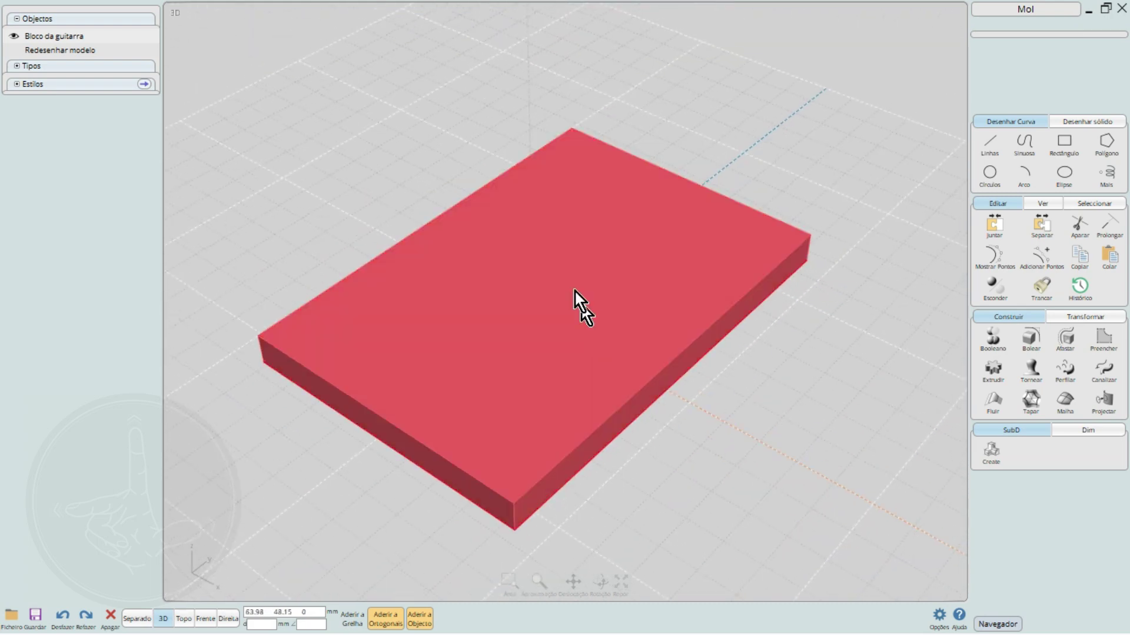
right_click_drag(574, 290, 619, 255)
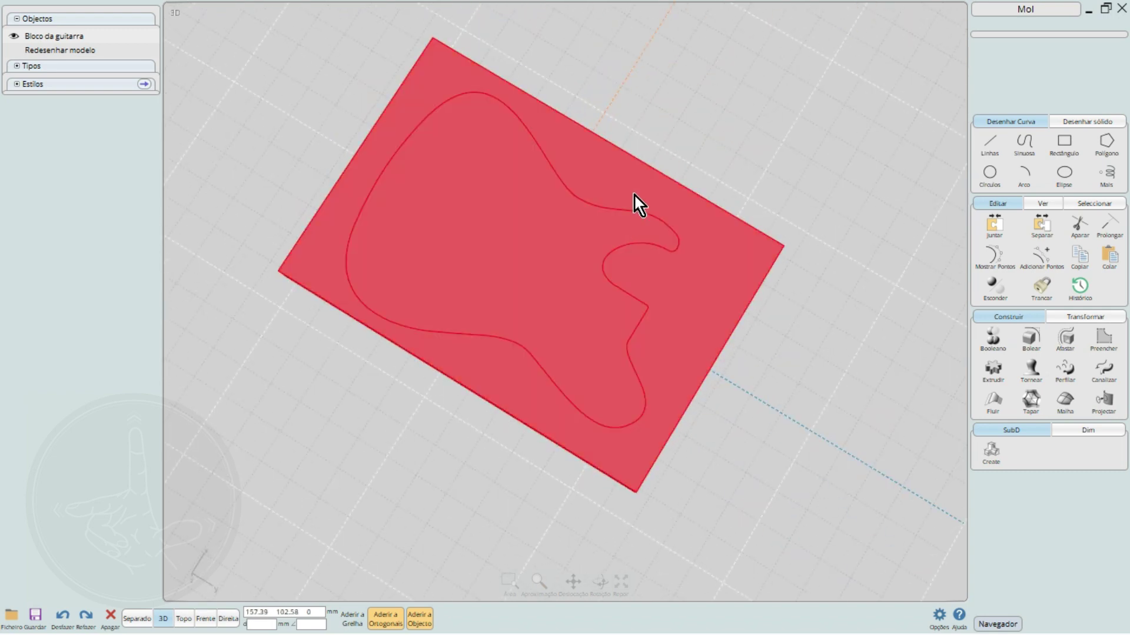
right_click_drag(633, 202, 648, 325)
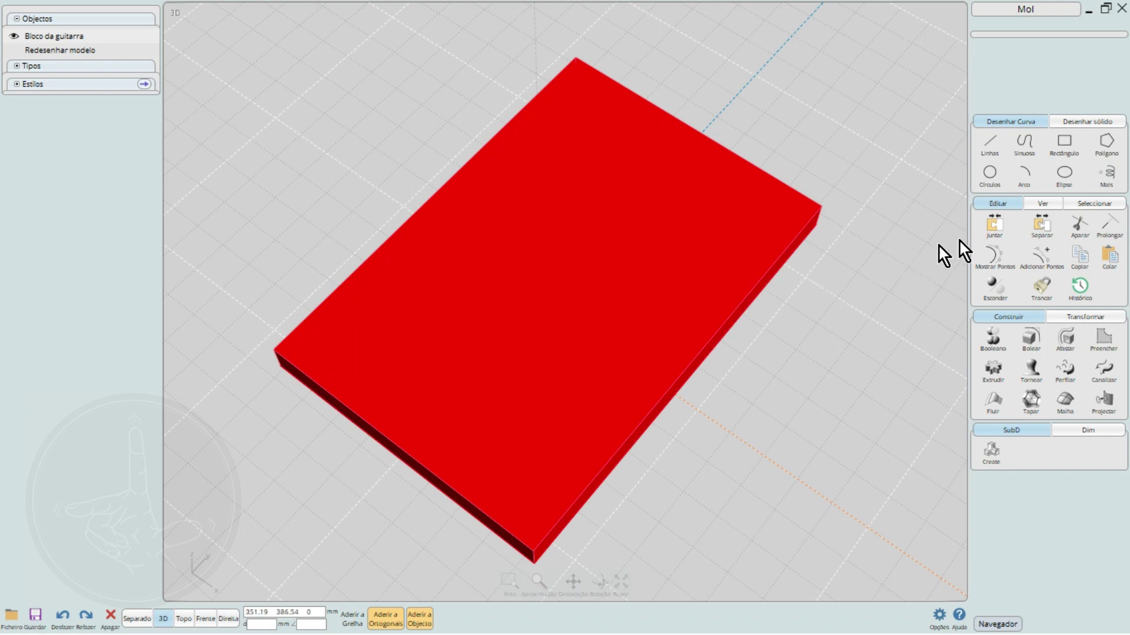
left_click(1036, 205)
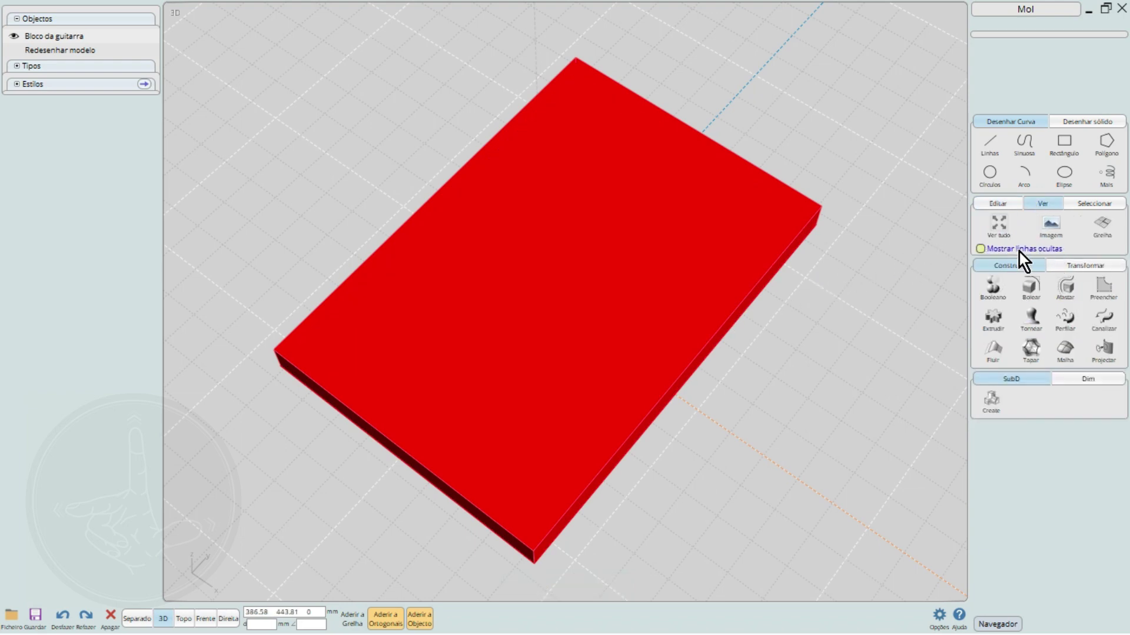
left_click(987, 253)
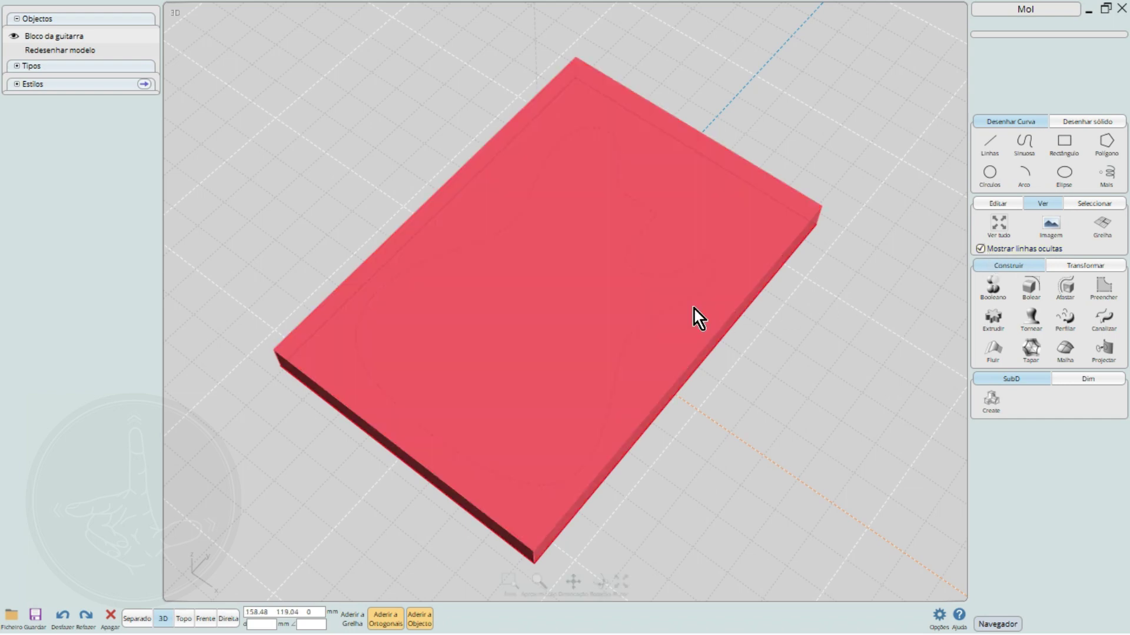
right_click_drag(694, 310, 838, 327)
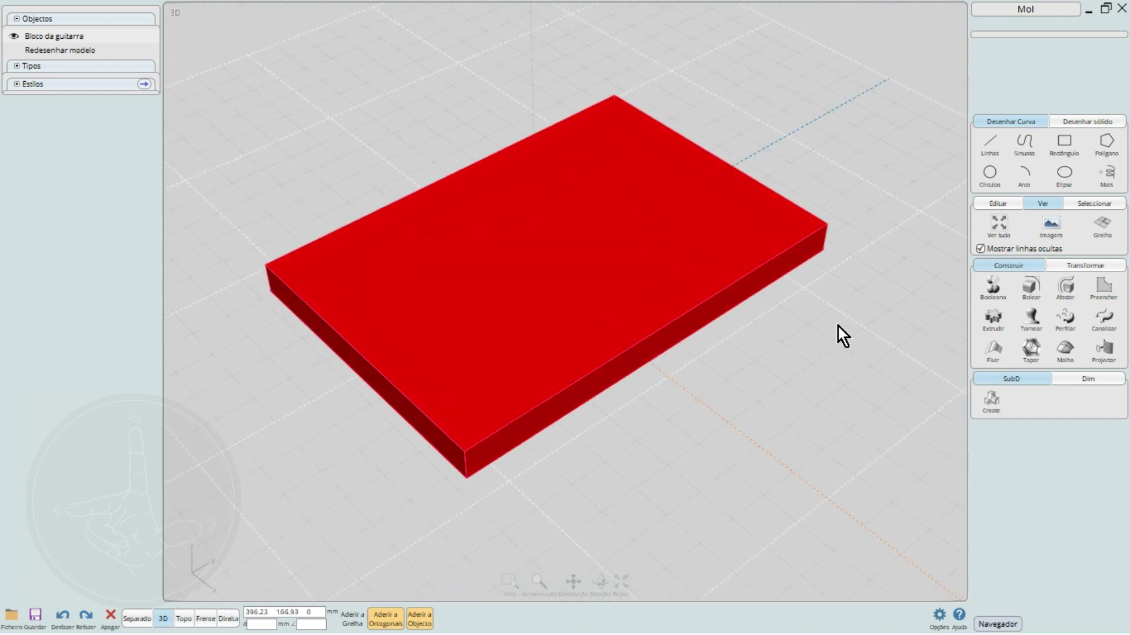
left_click(567, 206)
left_click(696, 156)
left_click(697, 156)
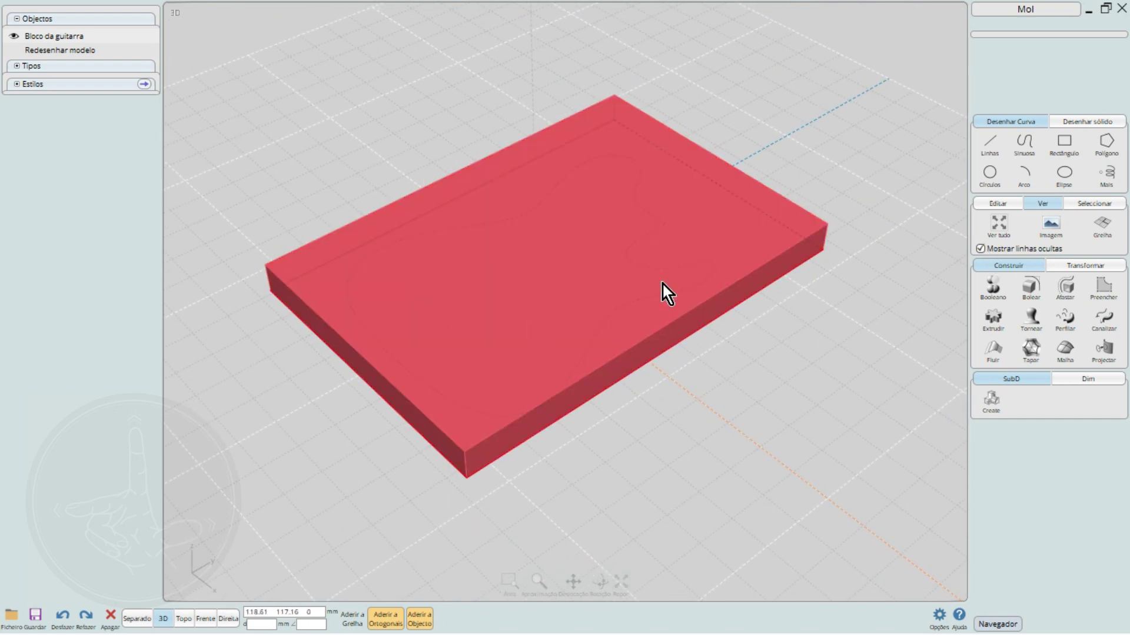
right_click_drag(662, 282, 803, 360)
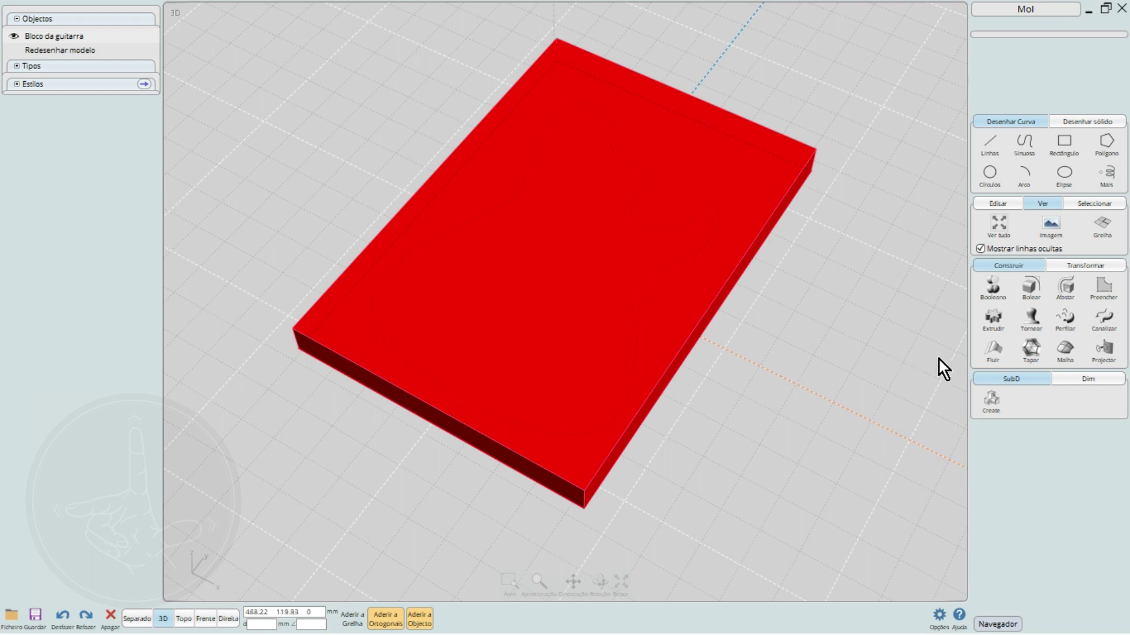
Expand the Boolean commands and raise the interface scale to 7.53 in the general options
left_click(994, 296)
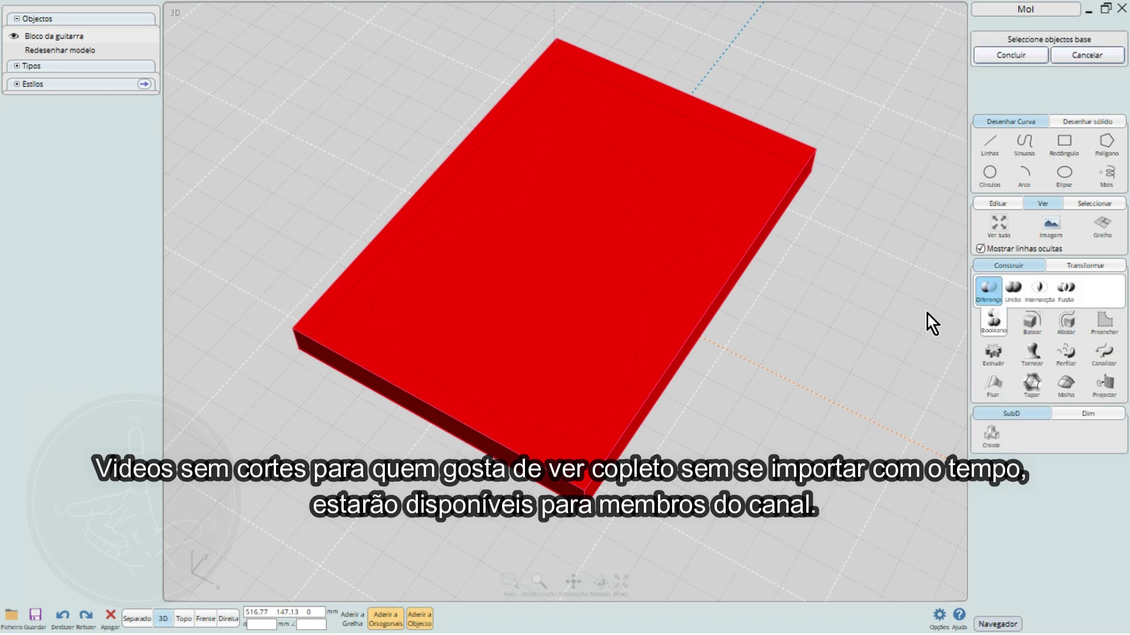
left_click(939, 616)
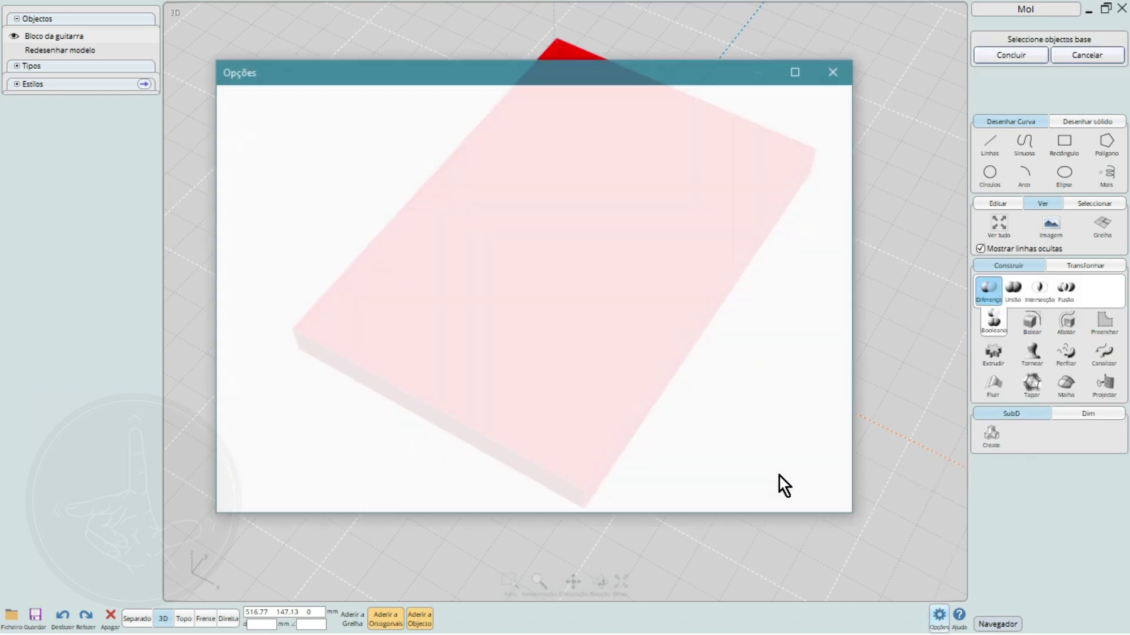
left_click(243, 106)
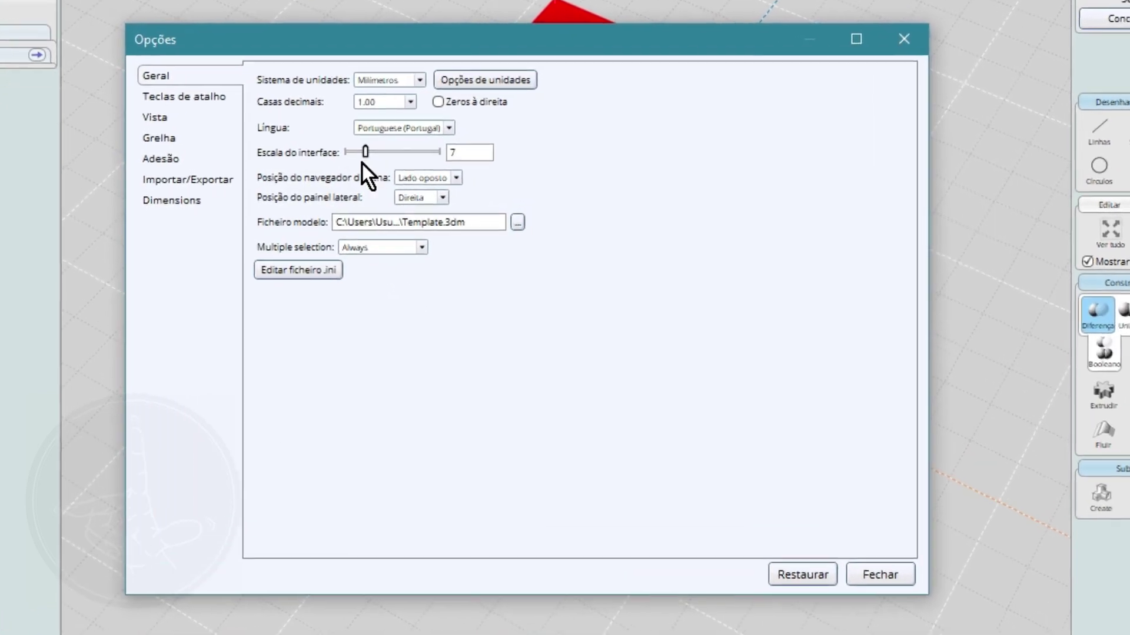
left_click_drag(365, 152, 357, 152)
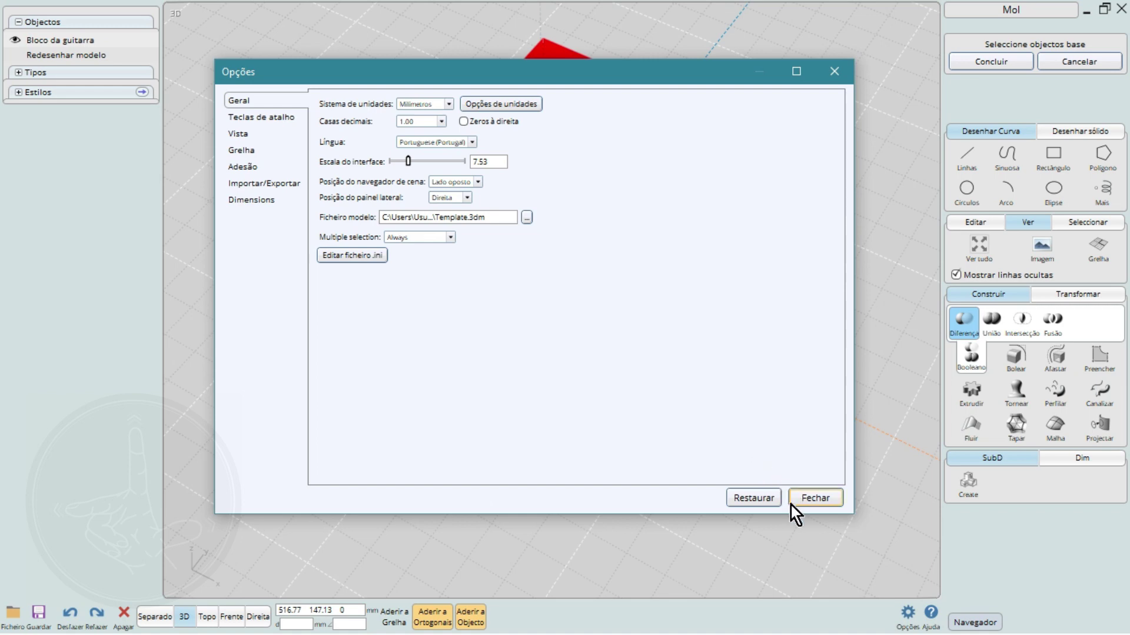
left_click(803, 504)
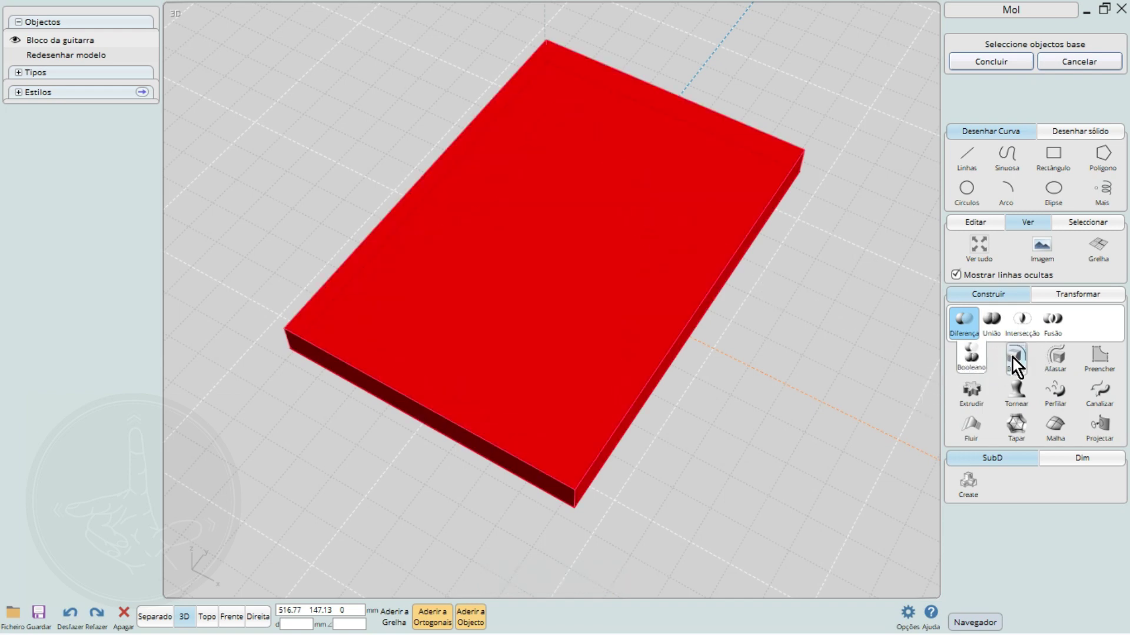
Cut the guitar body from the block with a Boolean Intersection between the block and the guitar outline curve
left_click(1022, 326)
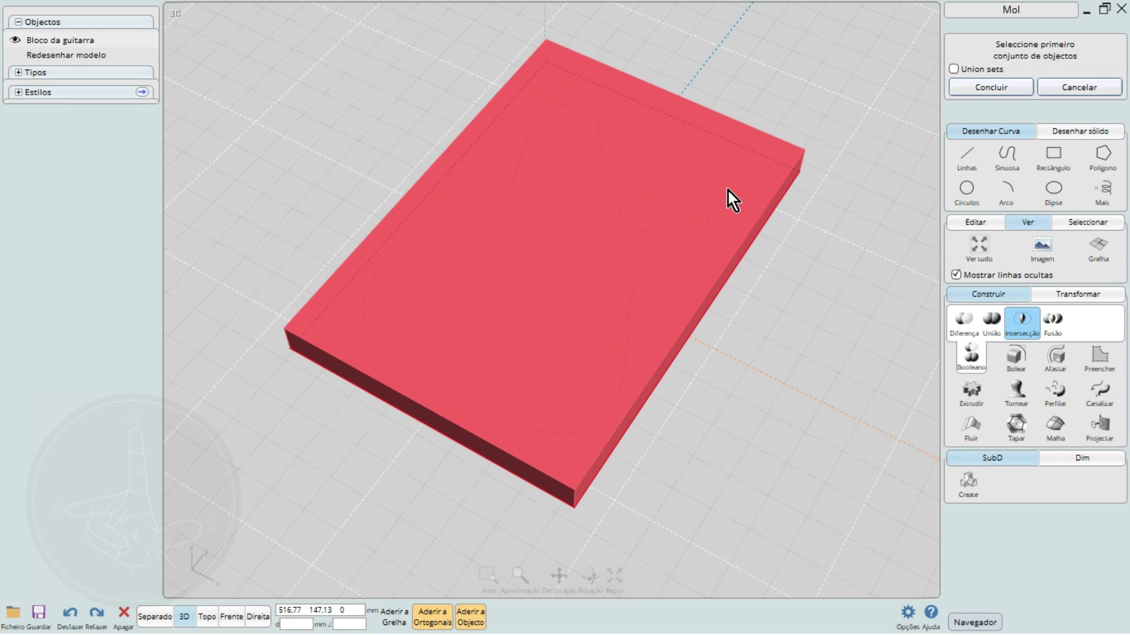
left_click(694, 172)
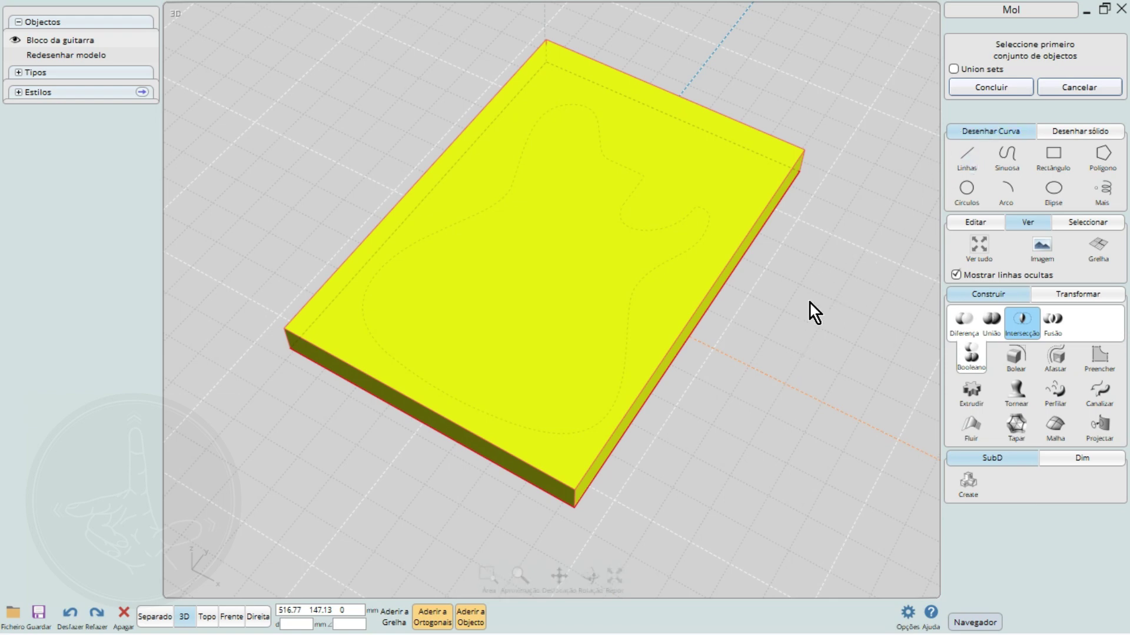
key("Return")
left_click(676, 221)
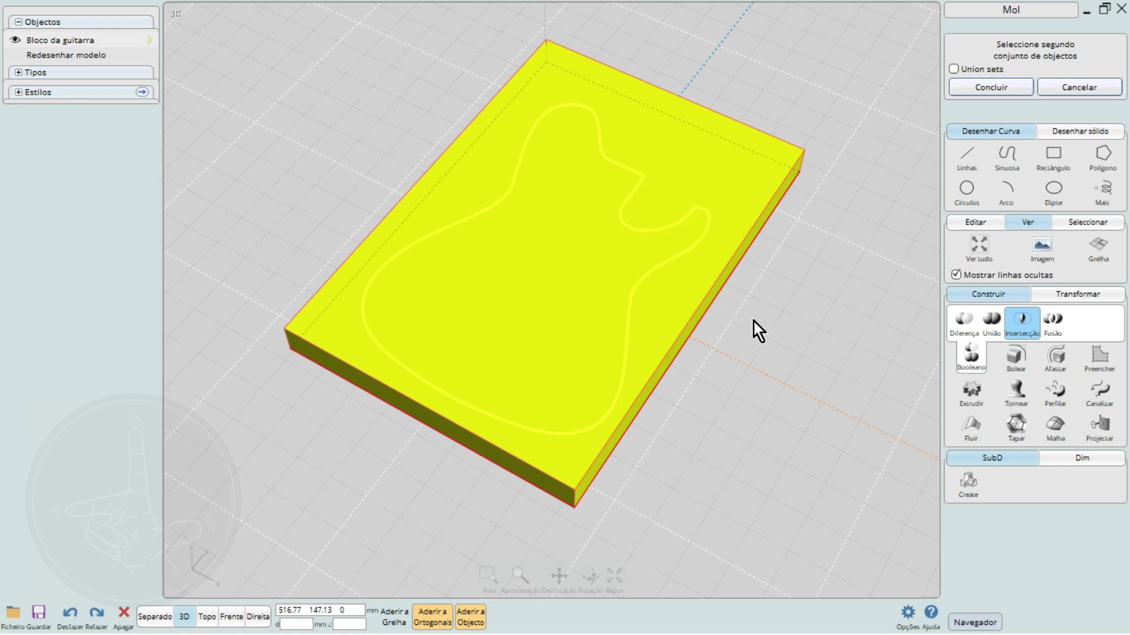
key("Return")
Inspect the intersected guitar body closely around the neck joint and the cutaway in the 3D view
right_click_drag(697, 351, 580, 263)
scroll(577, 335, "up", 10)
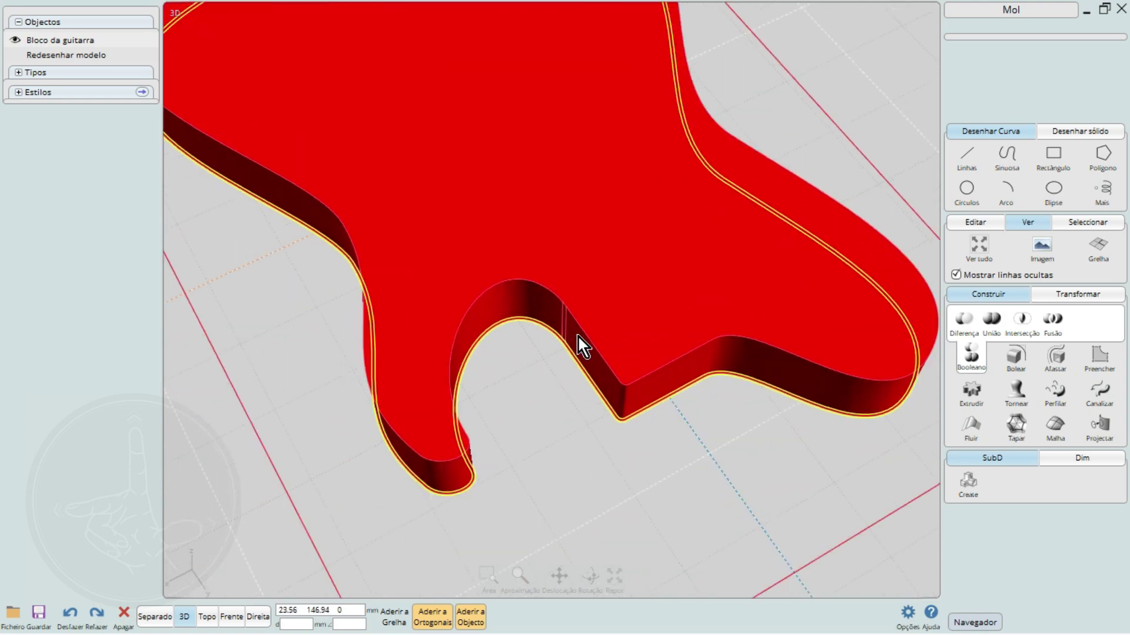
scroll(641, 291, "down", 4)
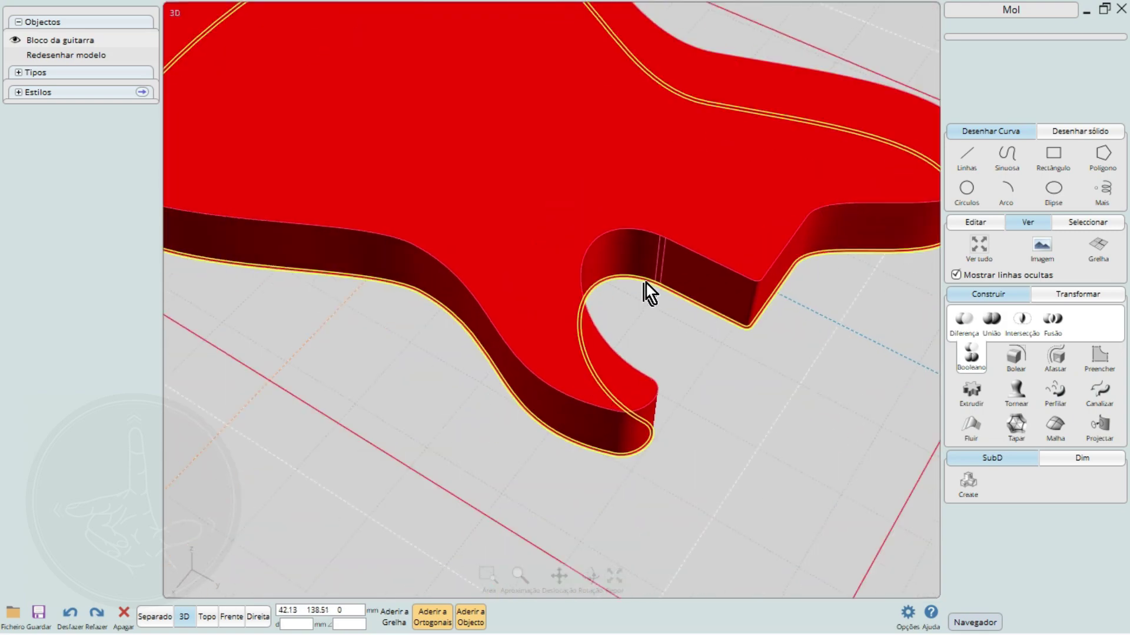
scroll(652, 291, "up", 6)
scroll(653, 286, "down", 8)
scroll(647, 331, "down", 1)
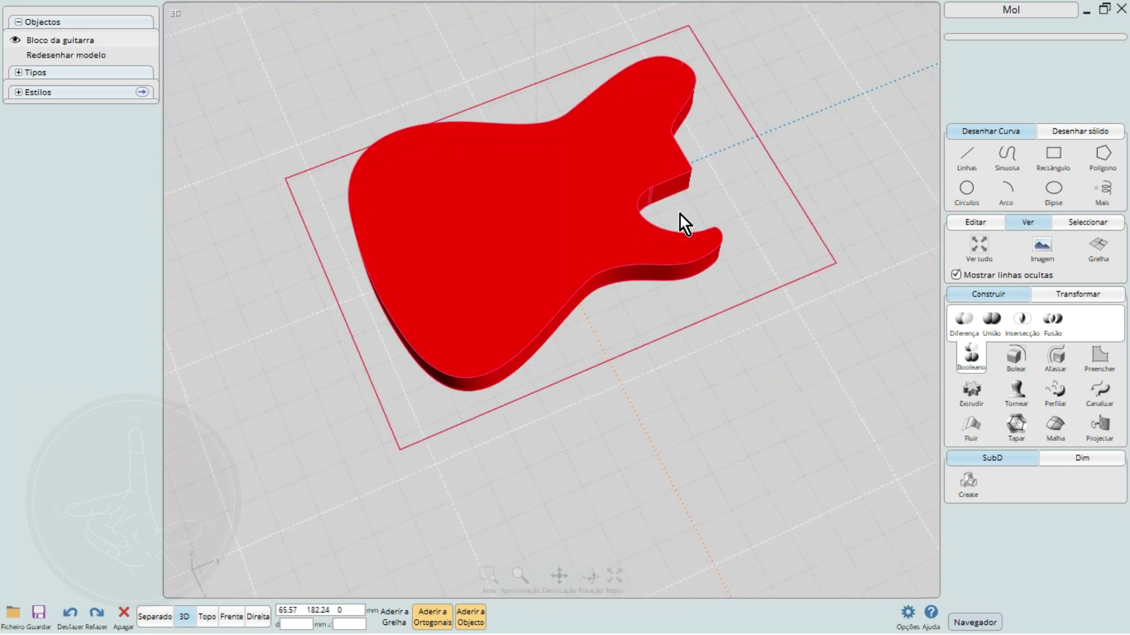
right_click_drag(618, 282, 665, 342)
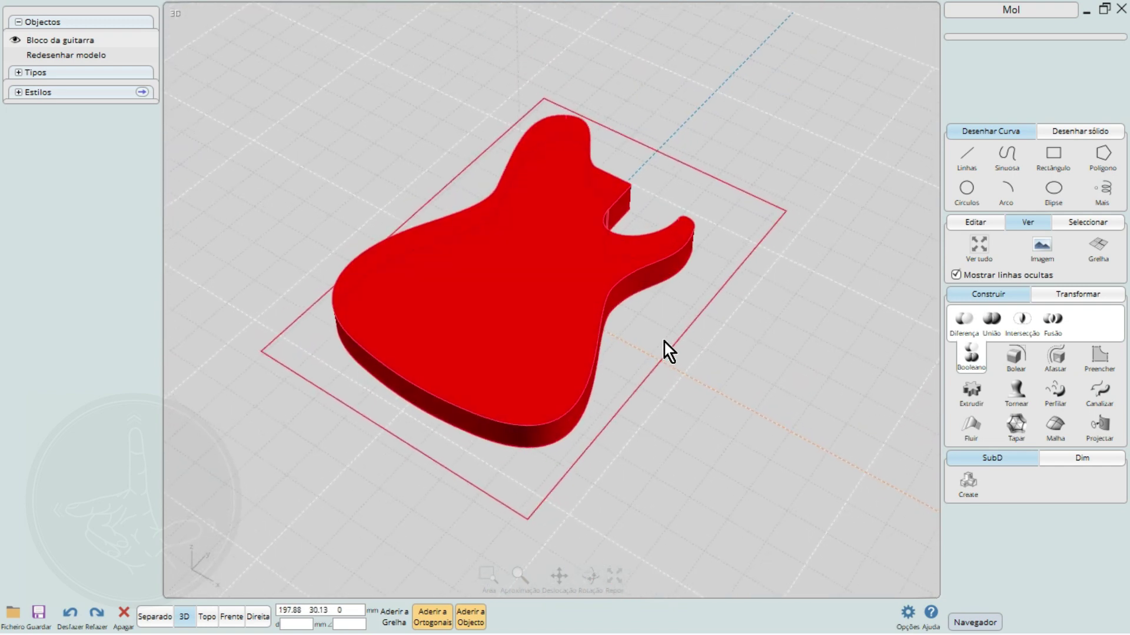
Undo the Boolean intersection and delete the extruded block, keeping the outline and rectangle curves
key("ctrl+a")
key("ctrl+z")
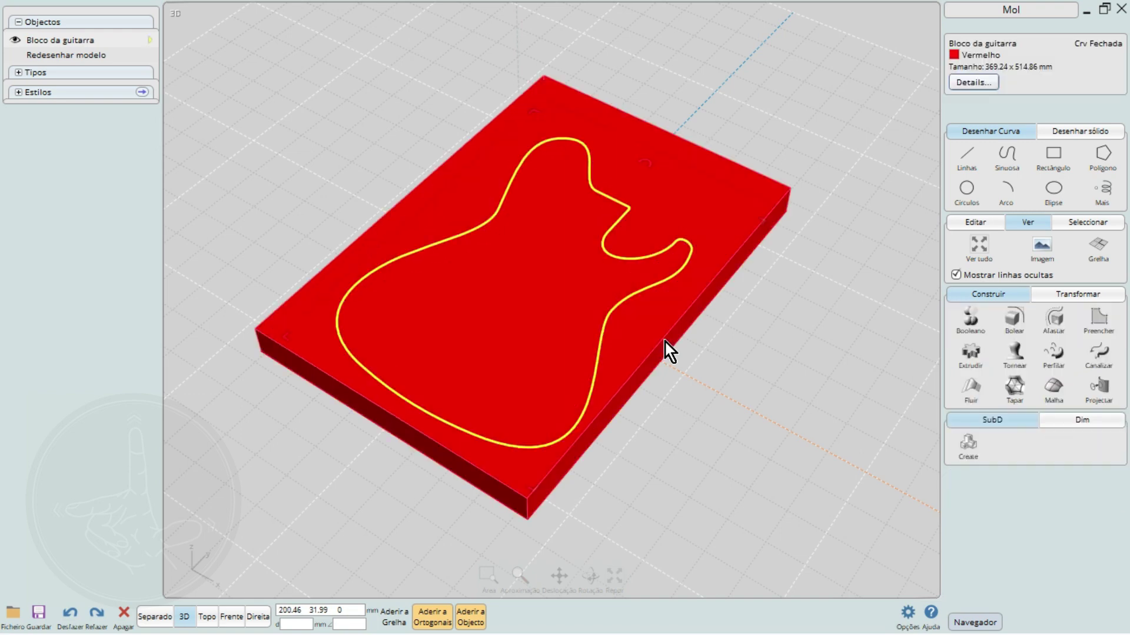
left_click(711, 235)
key("Delete")
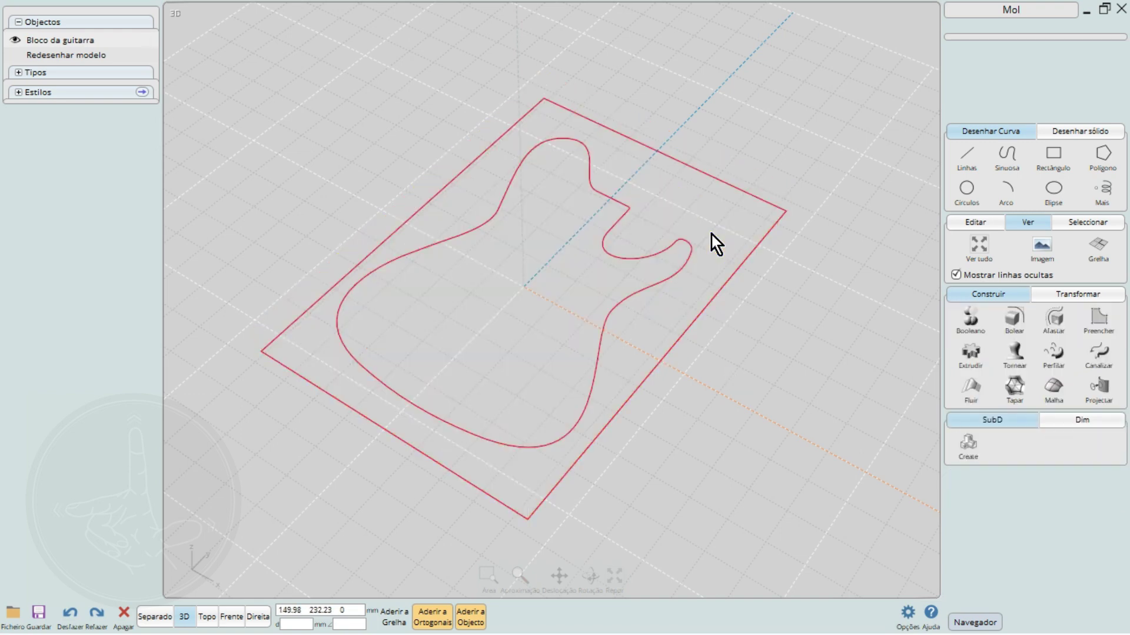
Extrude the guitar outline curve upward by 45 mm with both ends capped
left_click(686, 258)
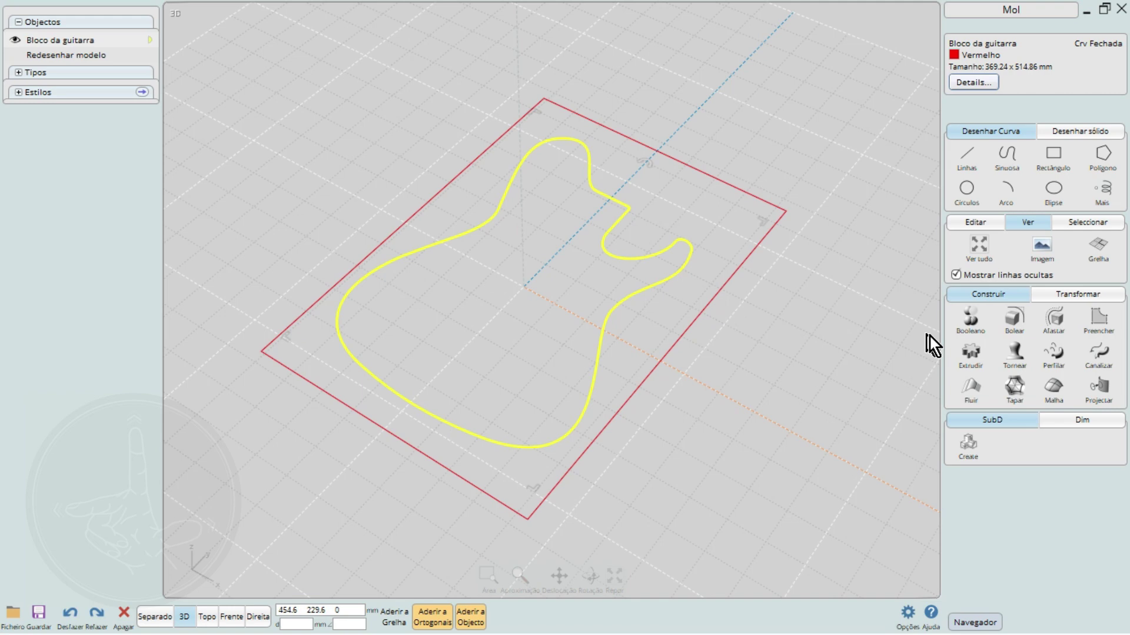
left_click(971, 352)
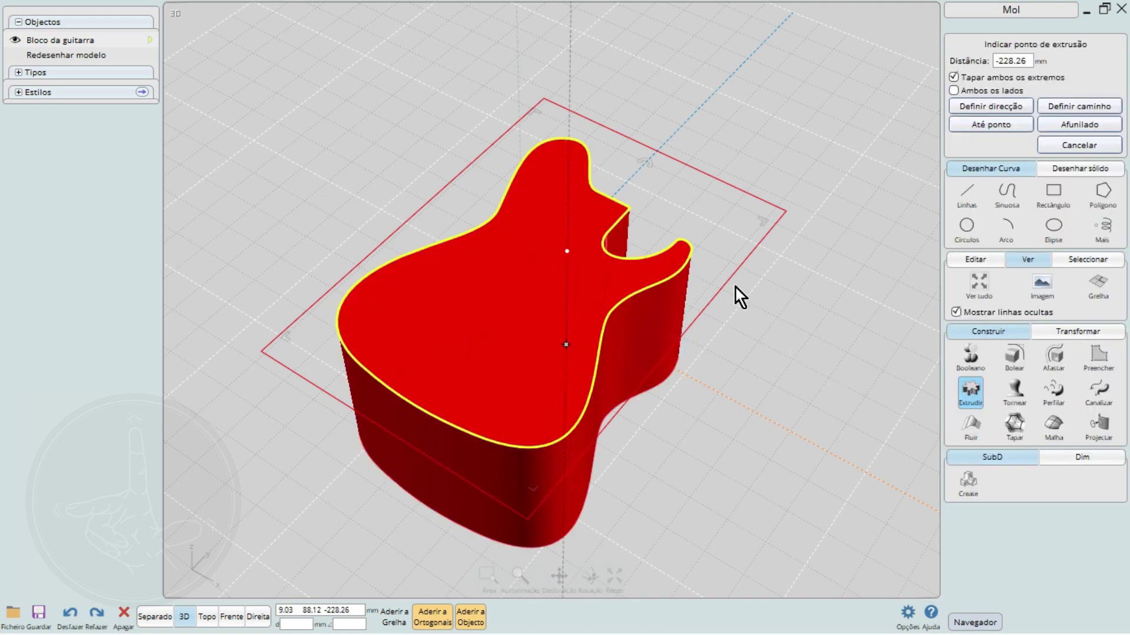
left_click(1019, 60)
left_click(1017, 123)
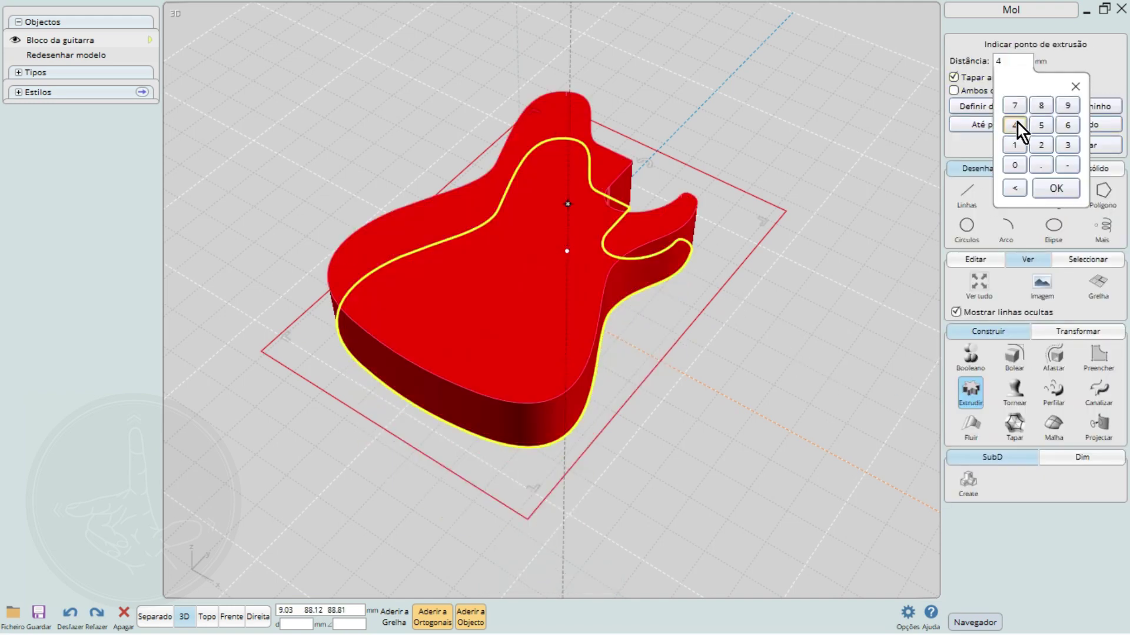
left_click(1041, 125)
left_click(1056, 188)
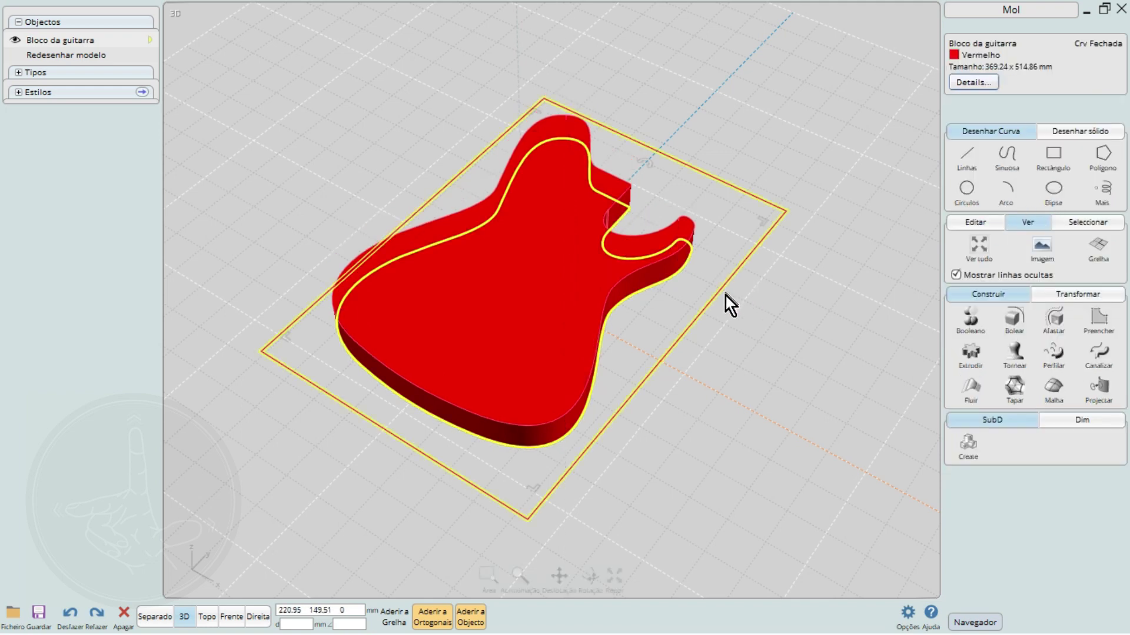
Deselect the curves, check the extruded body in the 3D view, and turn off the display of hidden lines
left_click(685, 295)
right_click_drag(686, 294, 728, 313)
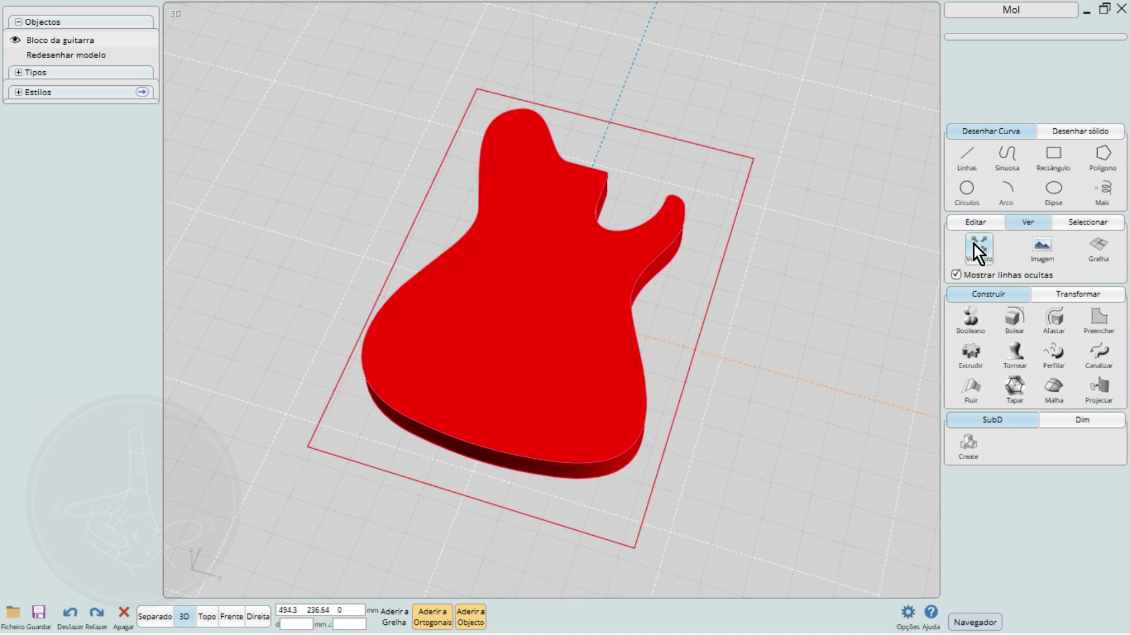
right_click_drag(778, 281, 673, 353)
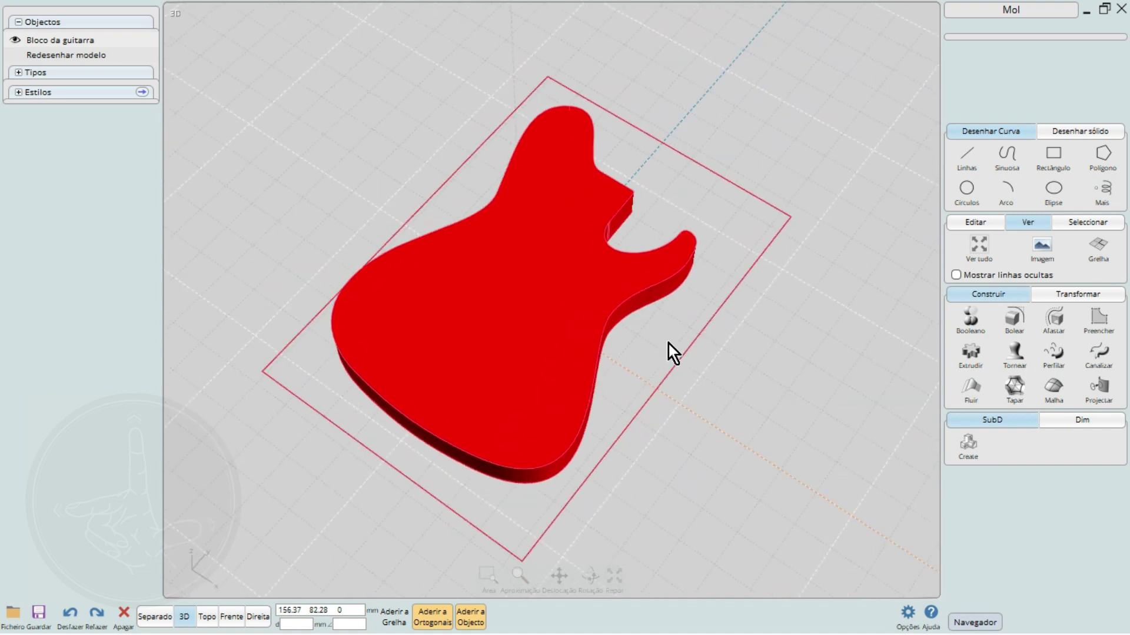
Hide the "Bloco da guitarra" curves, show "Redesenhar modelo", and hide the extruded guitar body solid
left_click(568, 293)
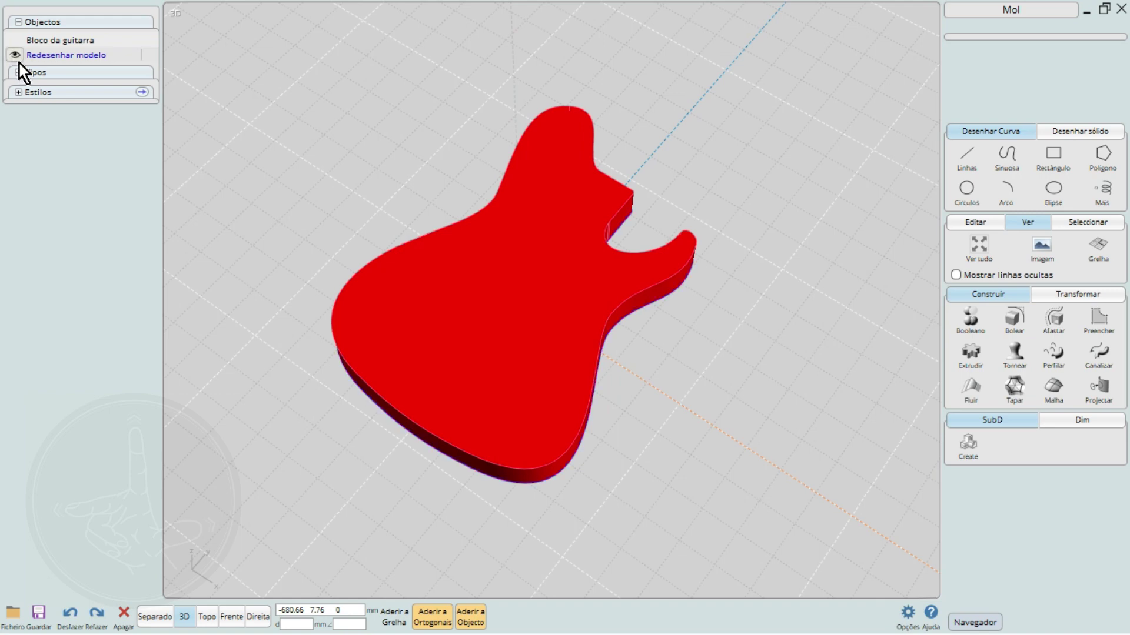
left_click(521, 298)
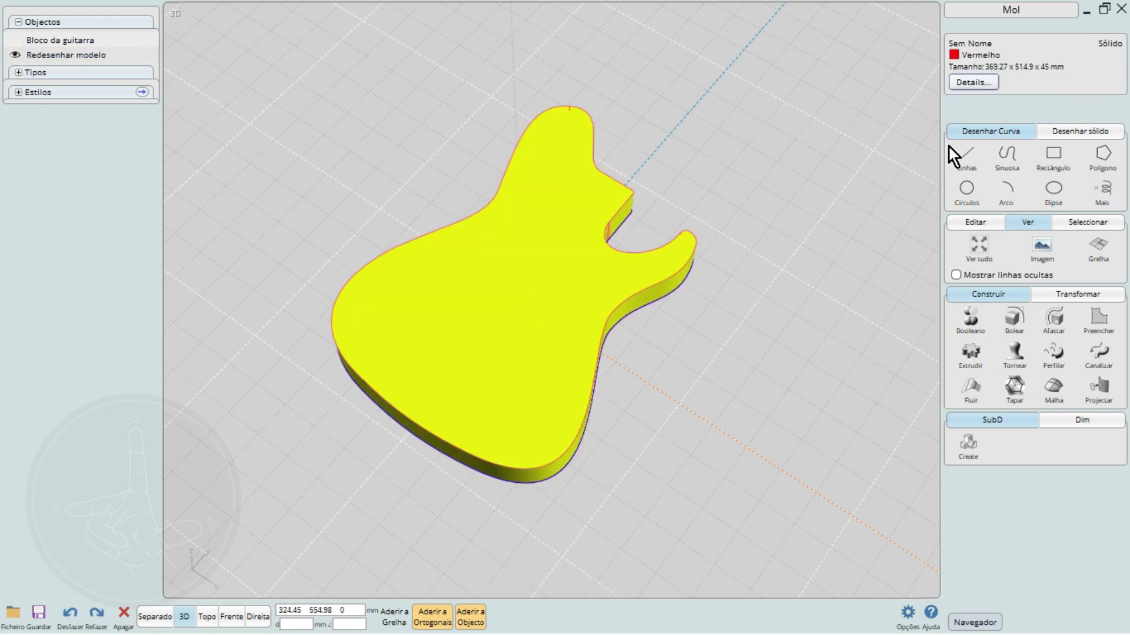
left_click(967, 225)
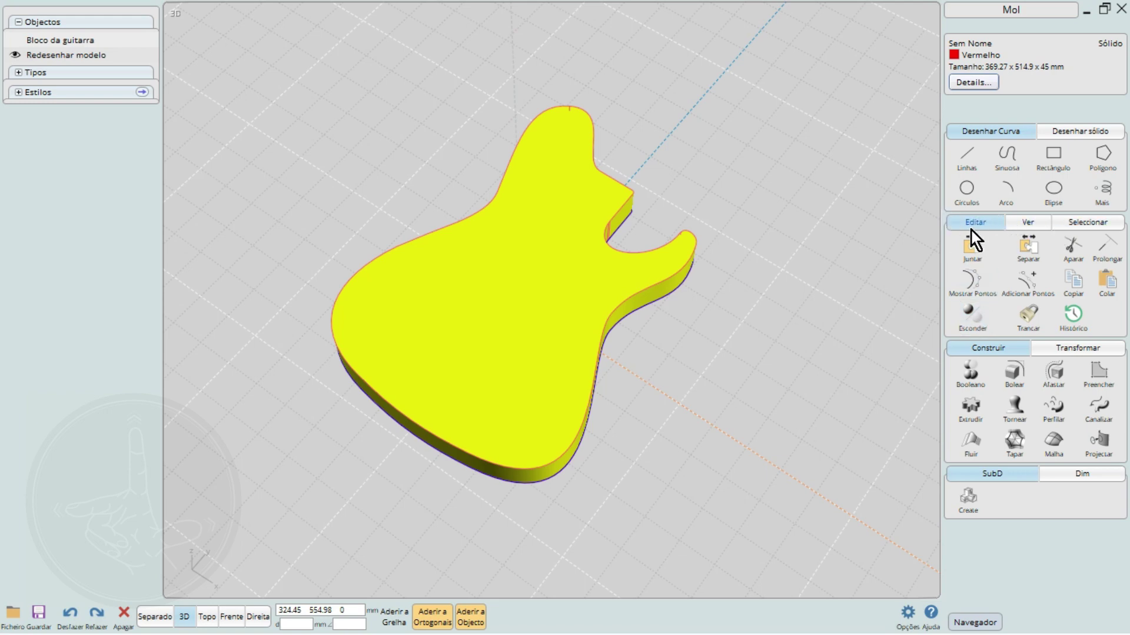
left_click(968, 329)
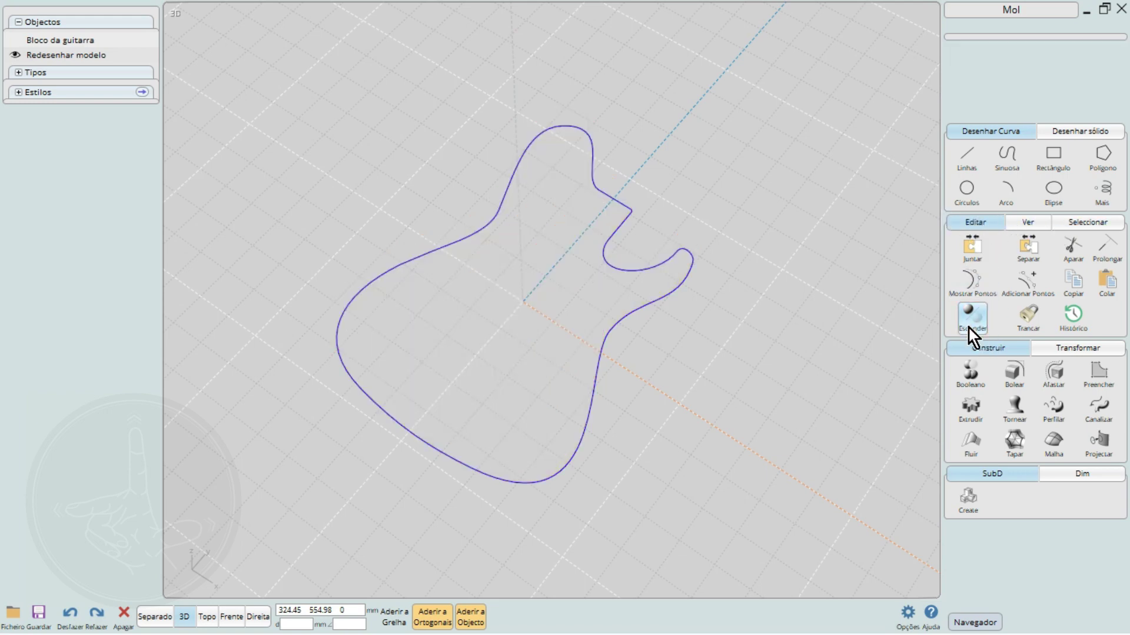
Select the "Redesenhar modelo" guitar outline in the Top view and show its control points
right_click_drag(882, 315, 801, 315)
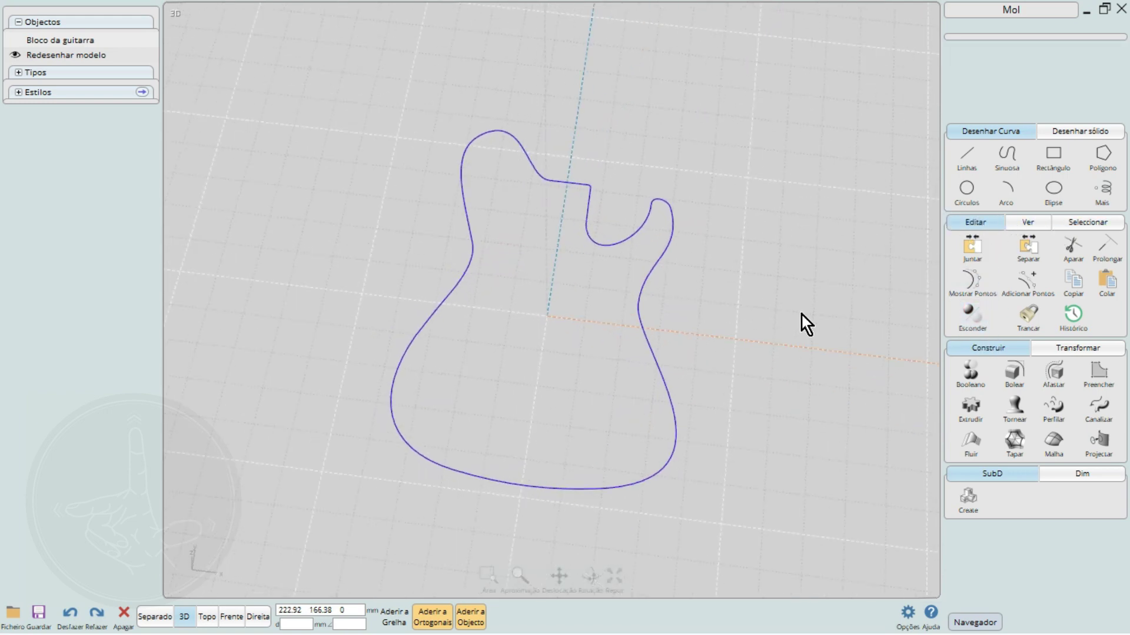
left_click(631, 231)
left_click(206, 616)
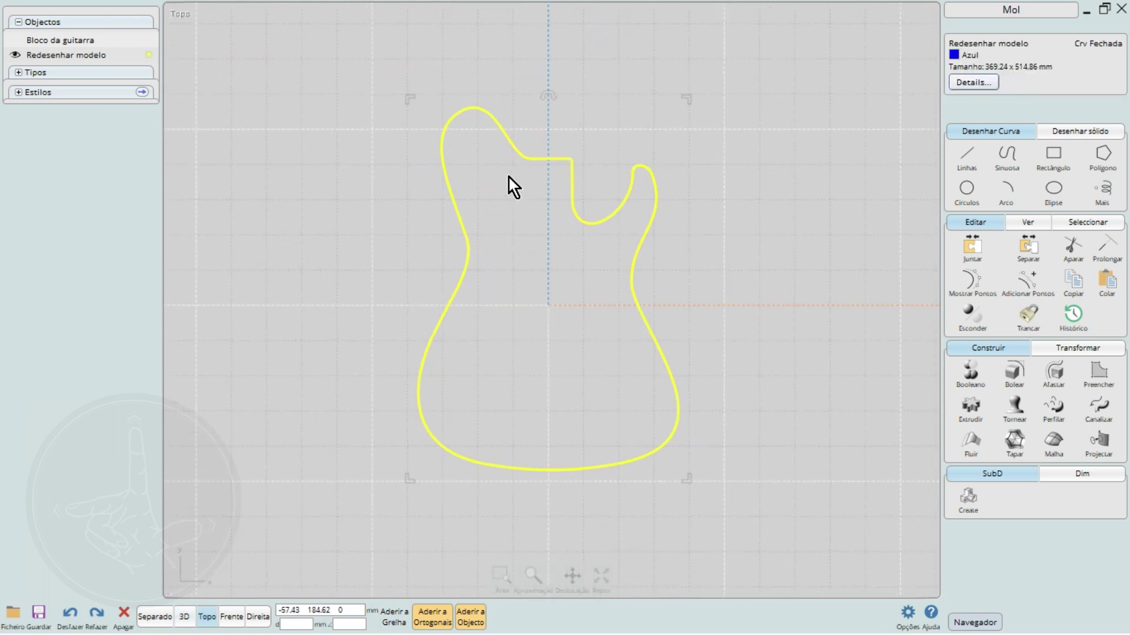
scroll(509, 177, "up", 2)
scroll(507, 229, "up", 1)
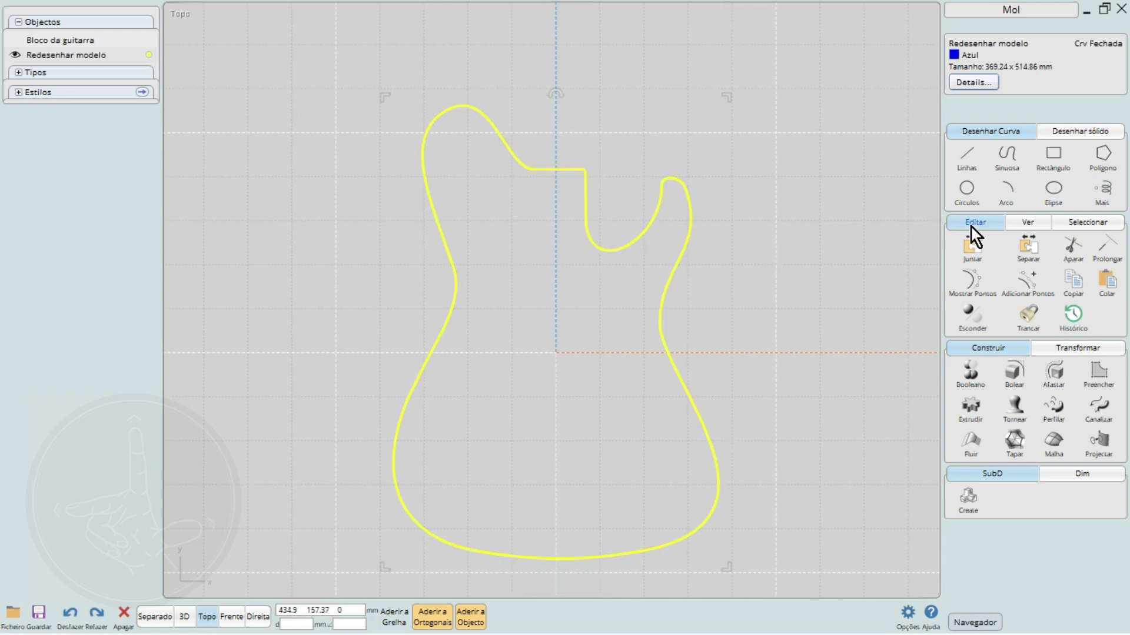
left_click(726, 212)
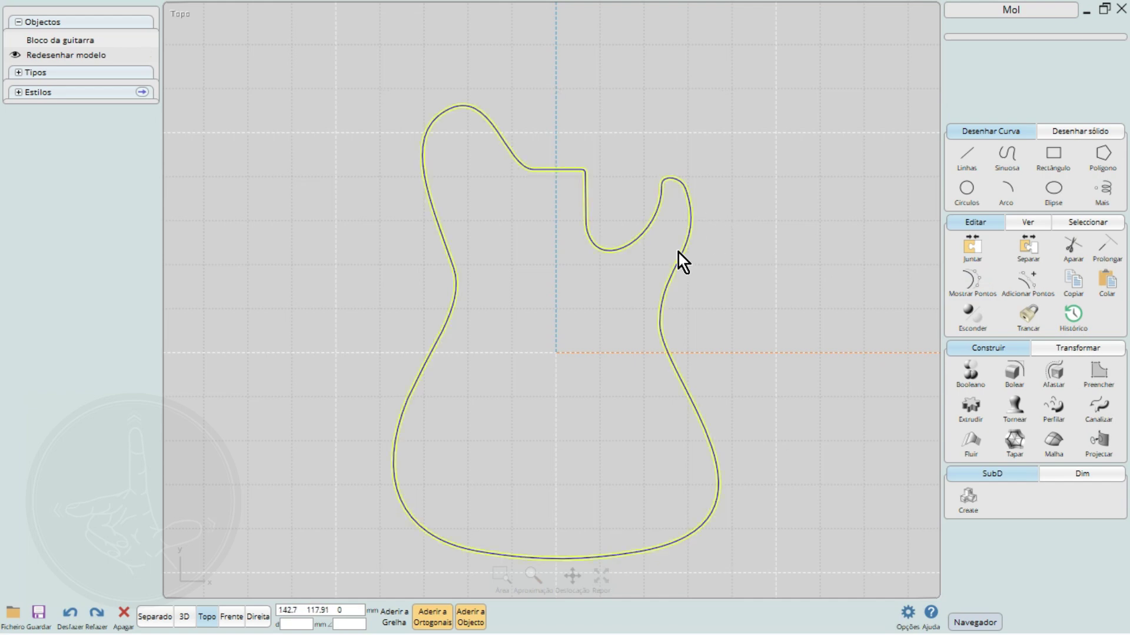
left_click(679, 253)
left_click(965, 280)
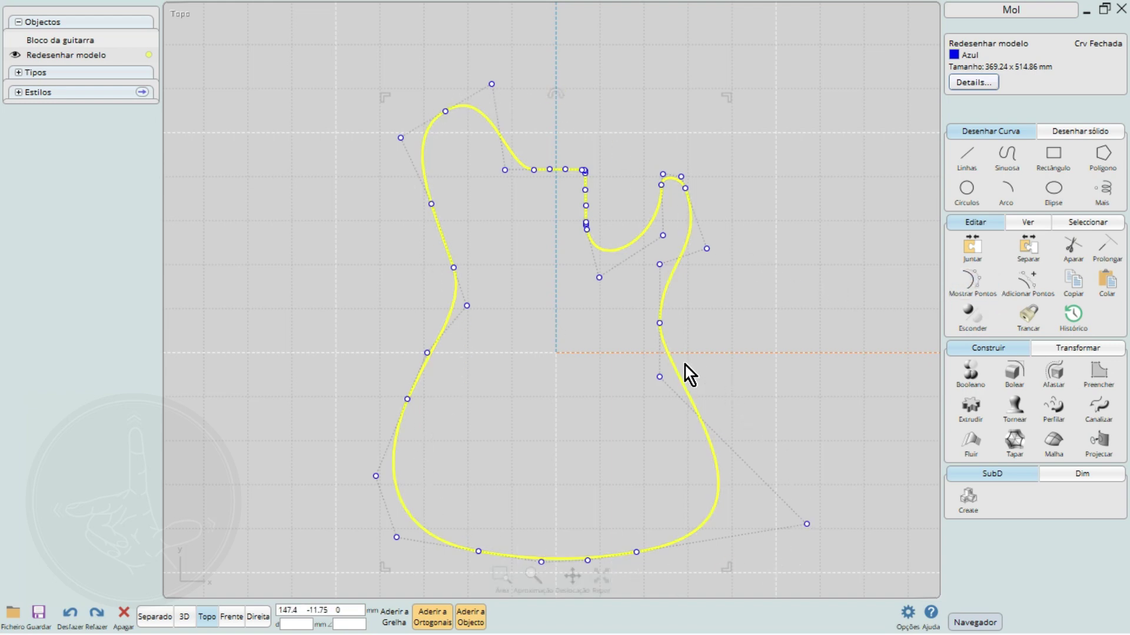
Examine the outline's control points around the neck joint corner and the start of the cutaway curve
scroll(685, 365, "up", 4)
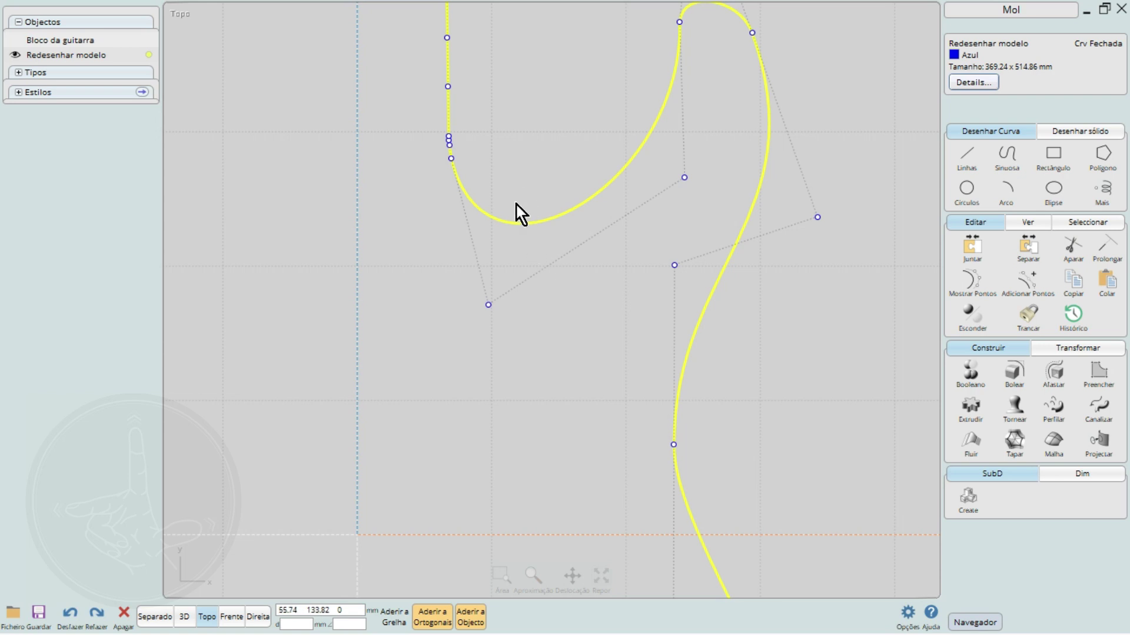
right_click_drag(516, 203, 563, 403)
scroll(699, 305, "up", 4)
scroll(676, 306, "down", 4)
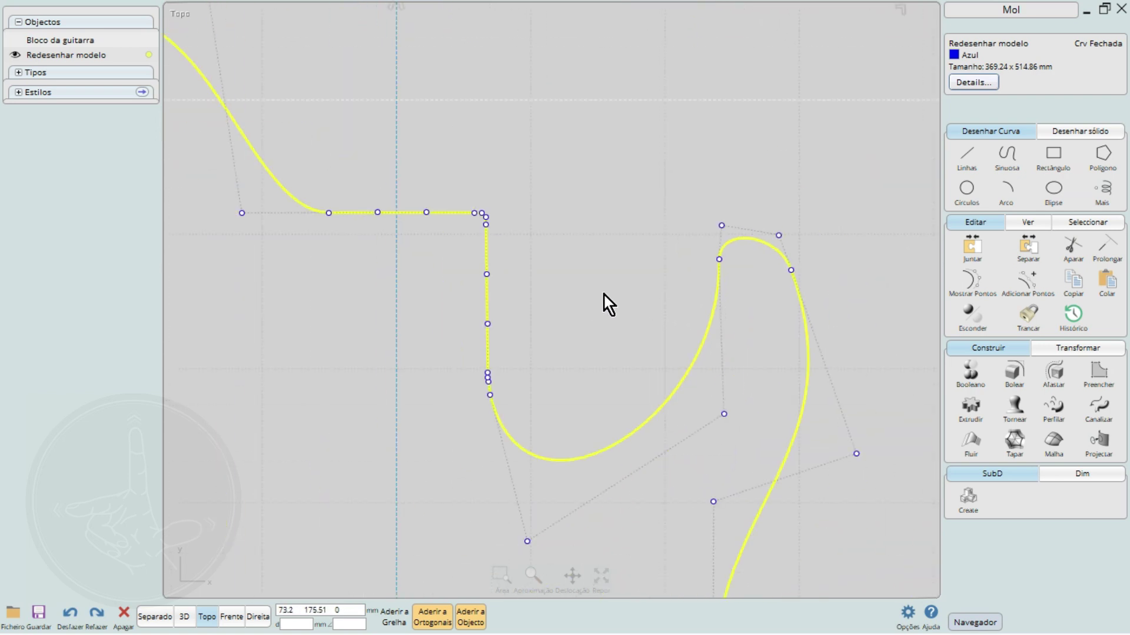
right_click_drag(605, 296, 615, 220)
scroll(487, 318, "up", 6)
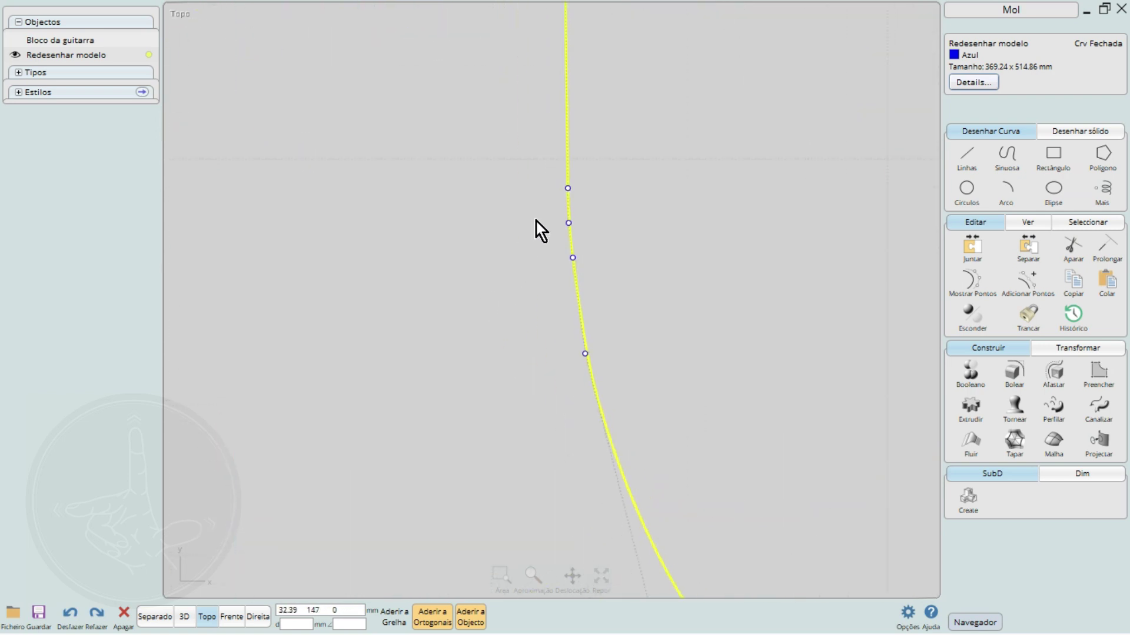
scroll(535, 221, "up", 3)
scroll(638, 293, "down", 5)
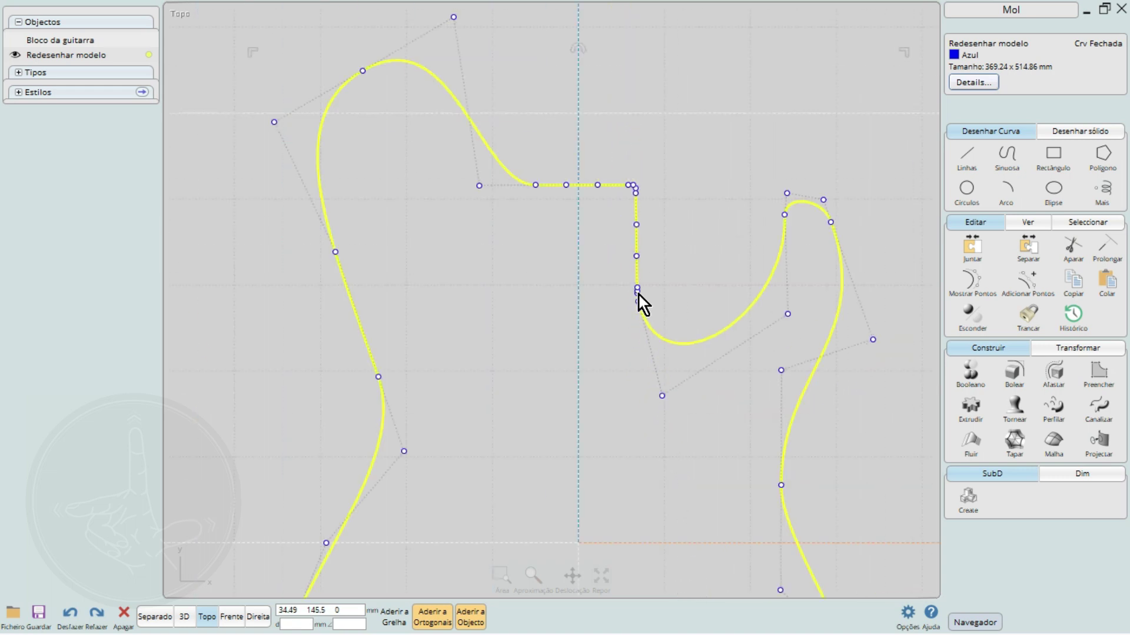
Select the control point at the start of the cutaway curve and try to move it away from the outline
scroll(638, 293, "down", 2)
scroll(615, 230, "up", 8)
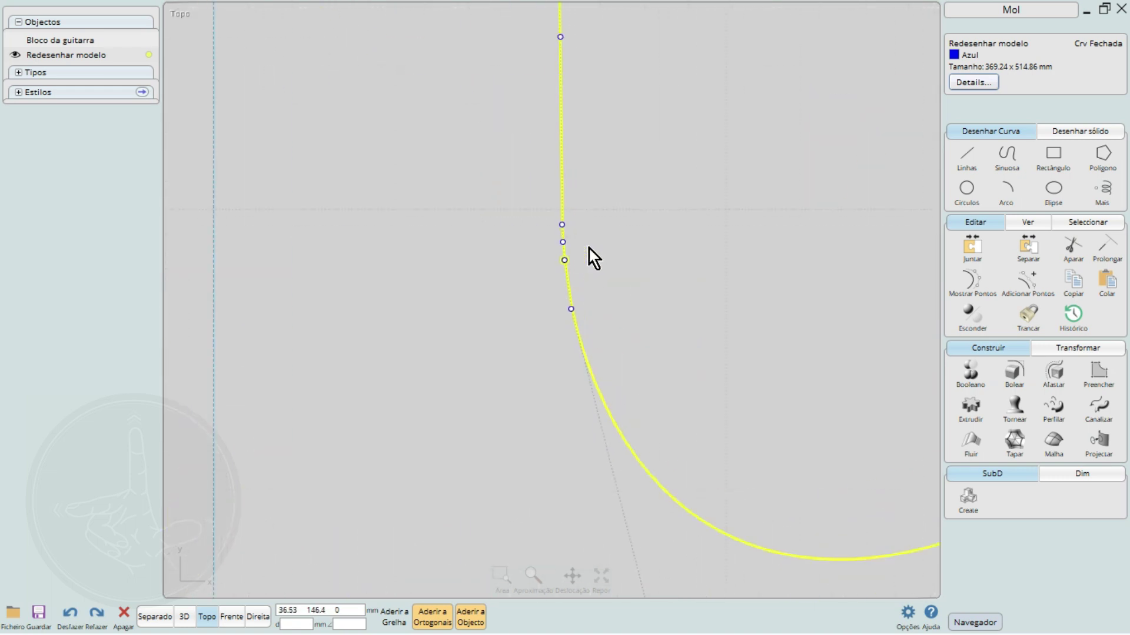
scroll(588, 249, "up", 5)
right_click_drag(497, 177, 533, 261)
scroll(533, 256, "up", 2)
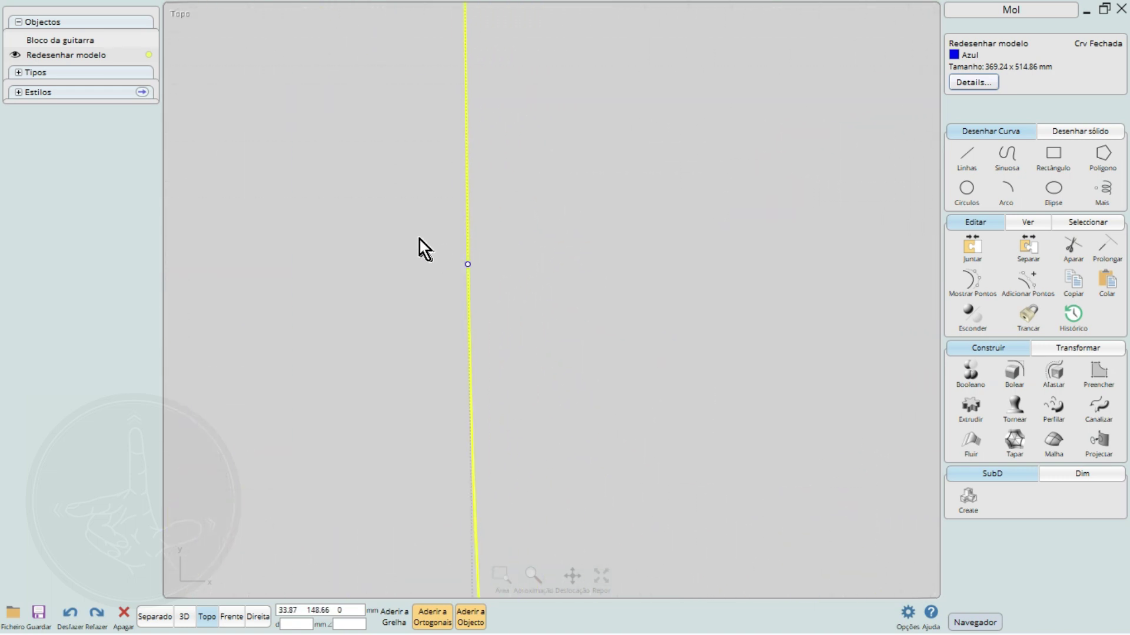
left_click(467, 264)
left_click_drag(469, 265, 535, 225)
scroll(545, 253, "down", 2)
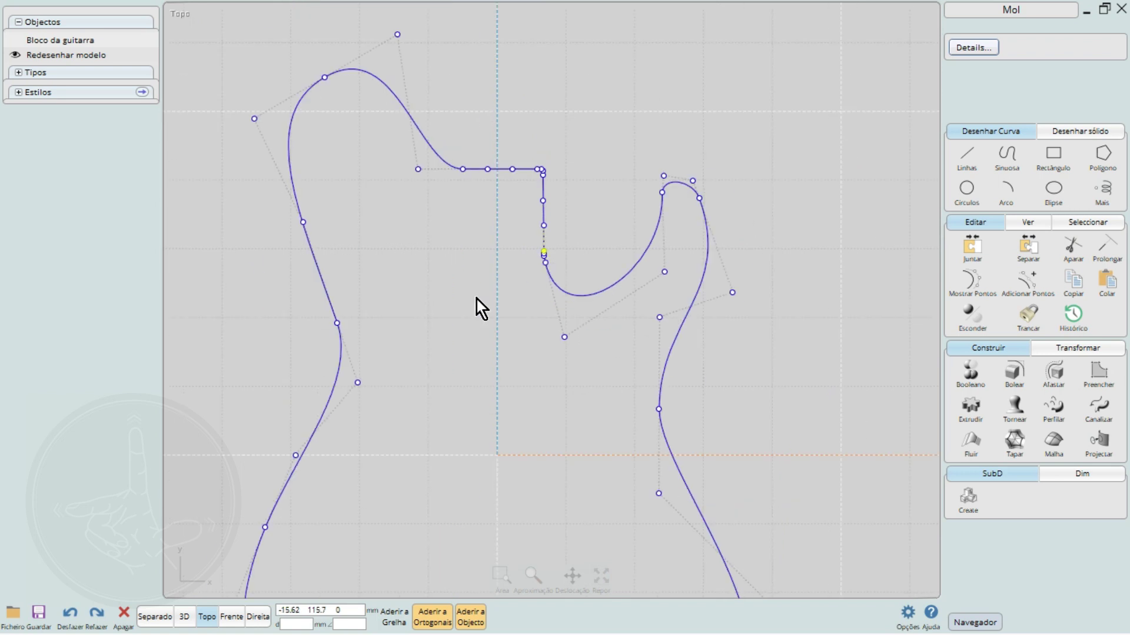
Try to move the control point below the cutaway curve outward, and undo the move
right_click_drag(479, 308, 514, 278)
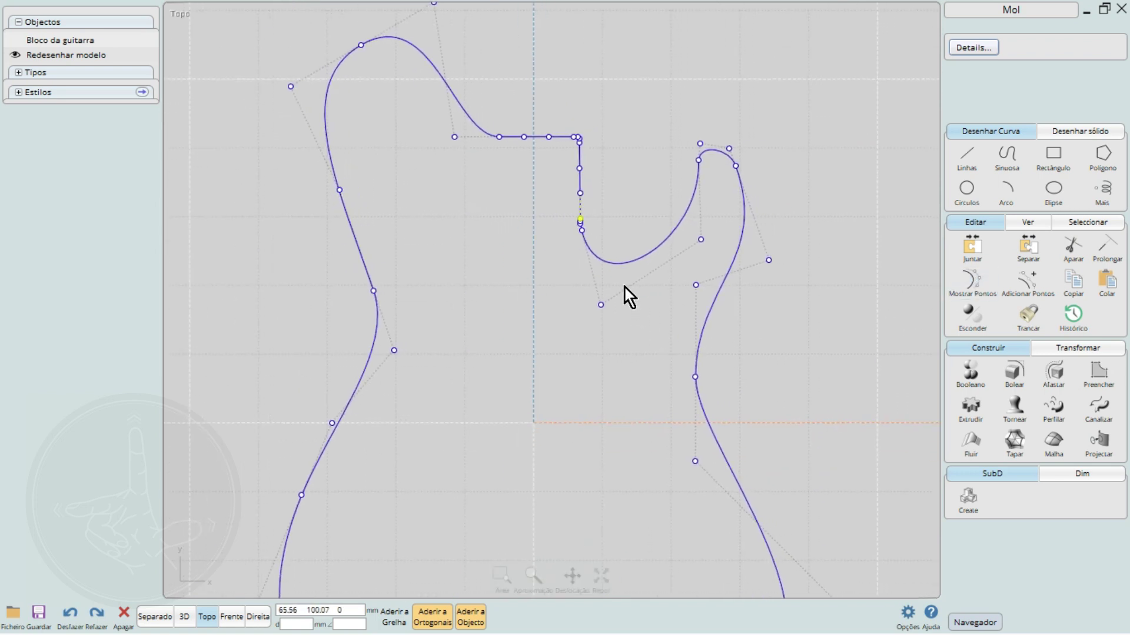
right_click_drag(651, 287, 602, 394)
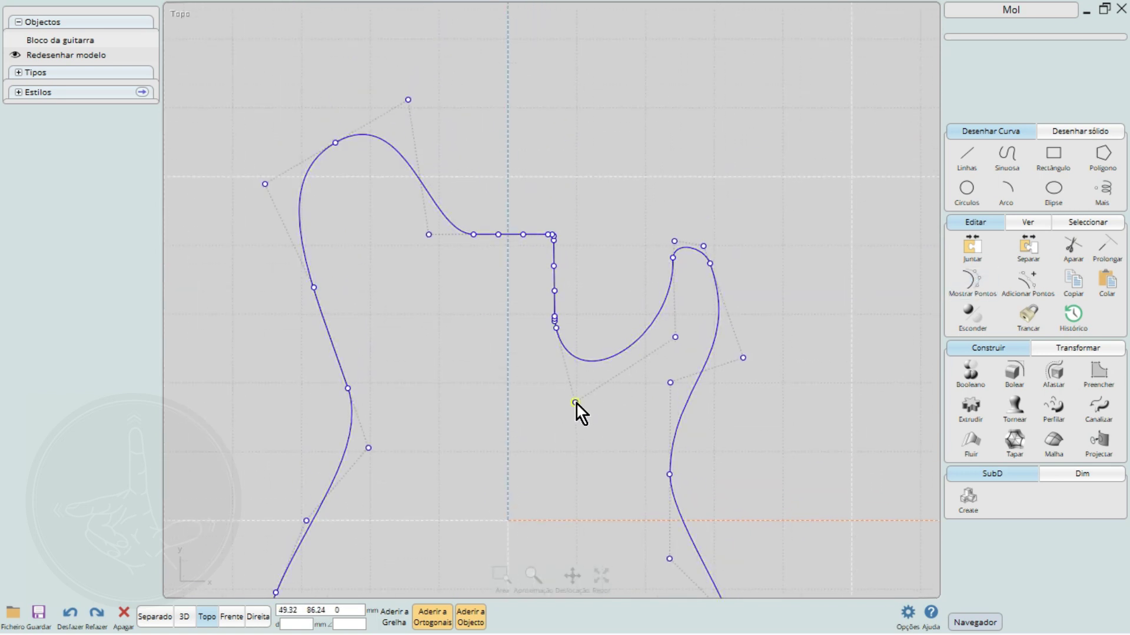
left_click_drag(575, 405, 595, 435)
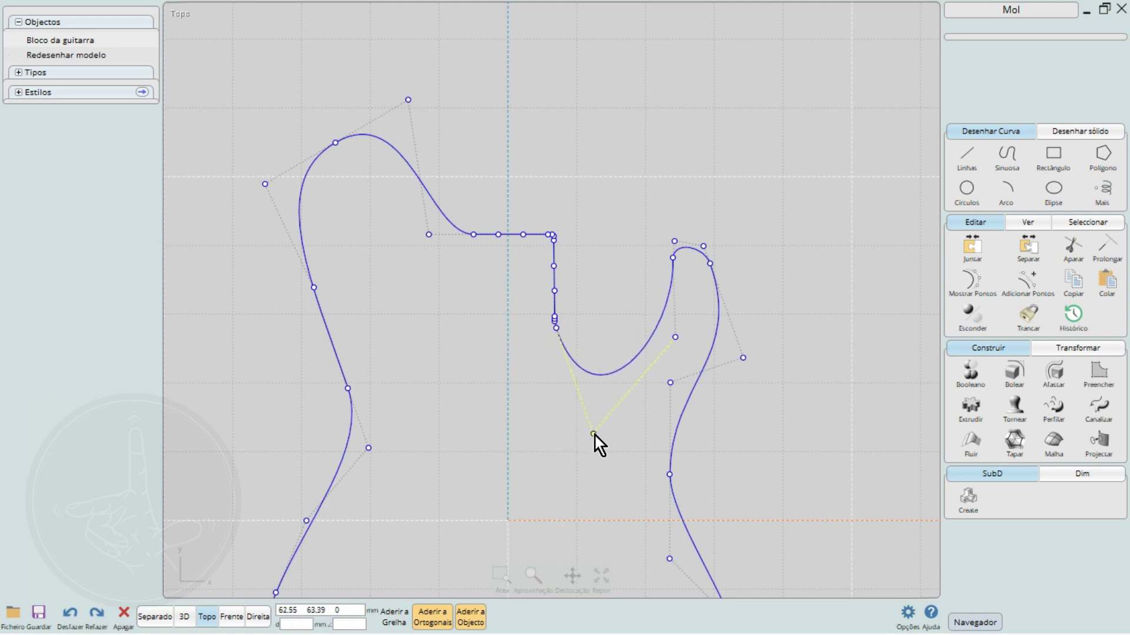
key("ctrl+z")
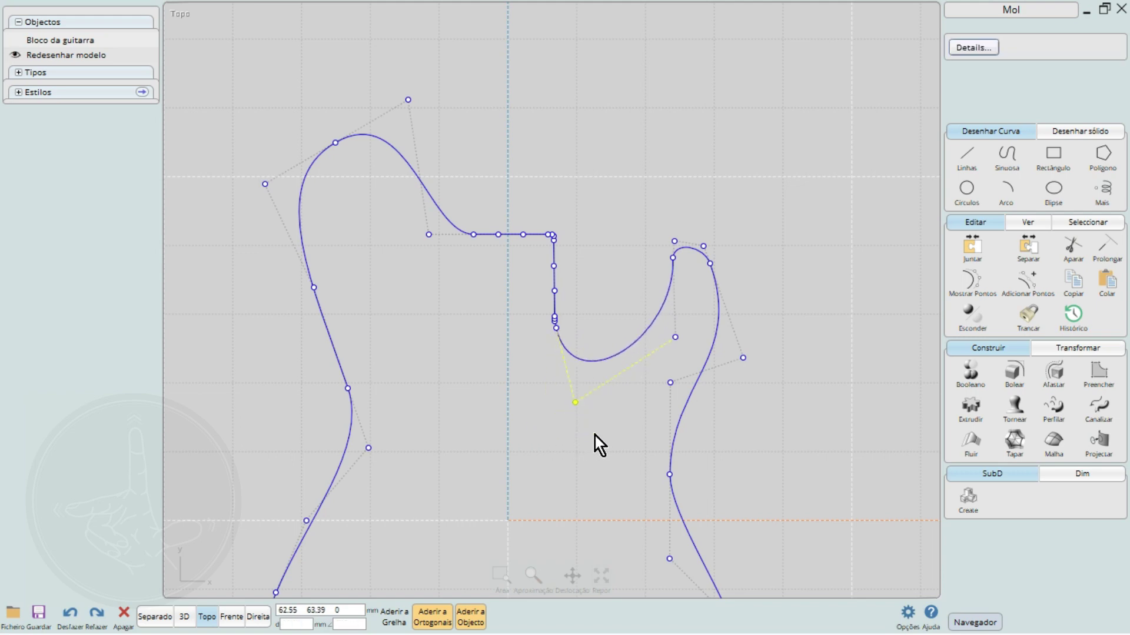
Turn off the control points of the guitar outline and clear the selection
left_click(972, 282)
scroll(680, 412, "down", 2)
left_click(644, 443)
right_click_drag(645, 443, 655, 323)
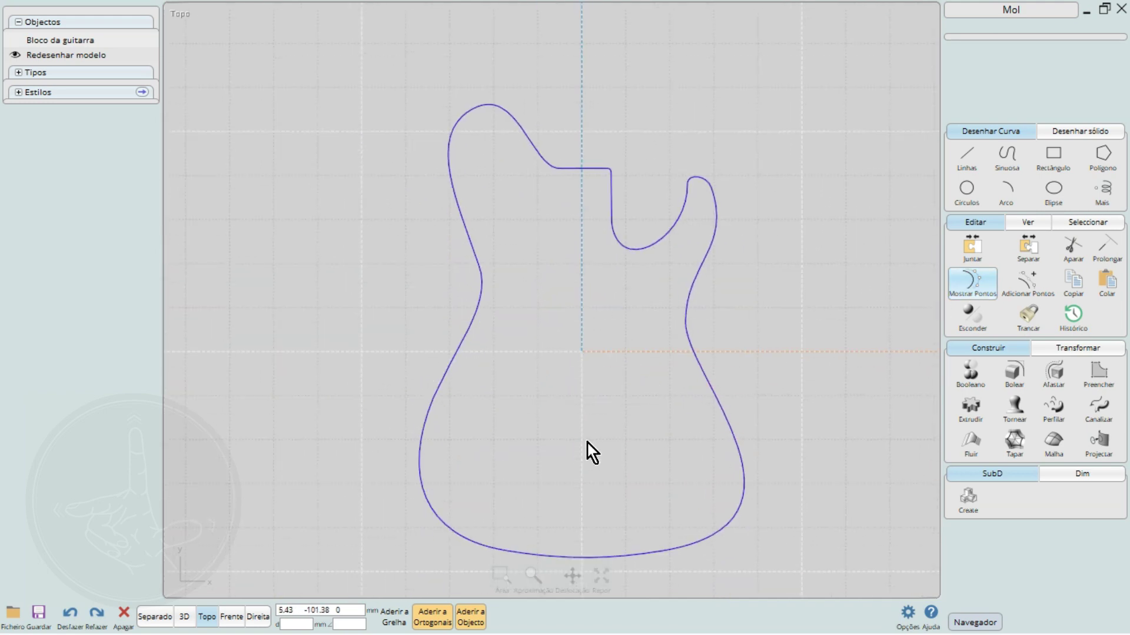
Try to rebuild the guitar outline with 6 sample points, and cancel the operation
left_click(646, 256)
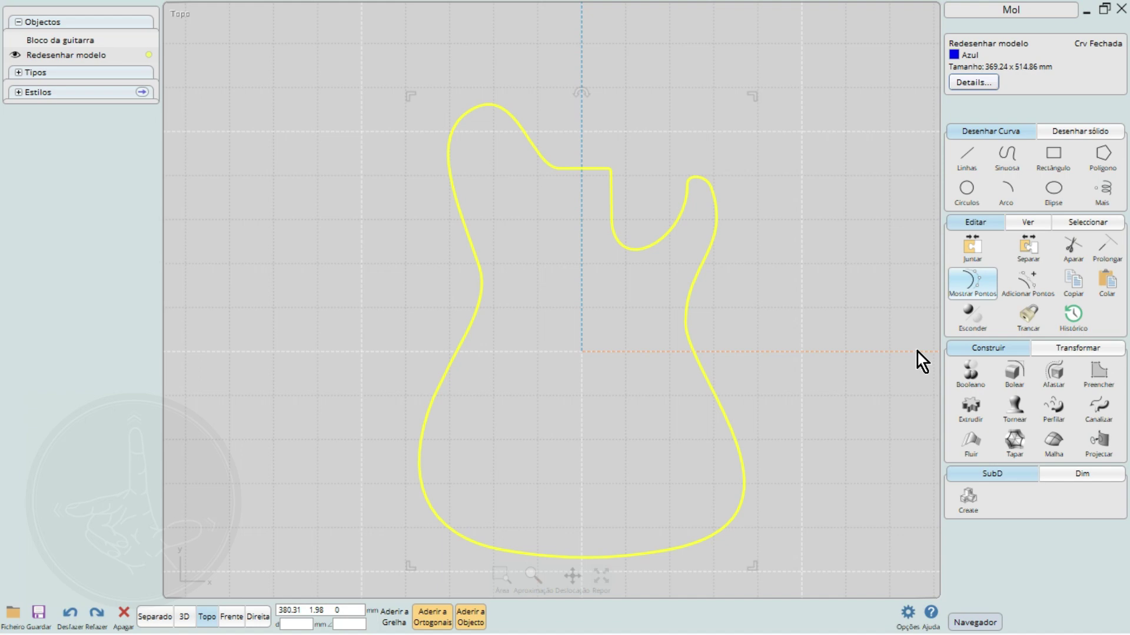
type("r")
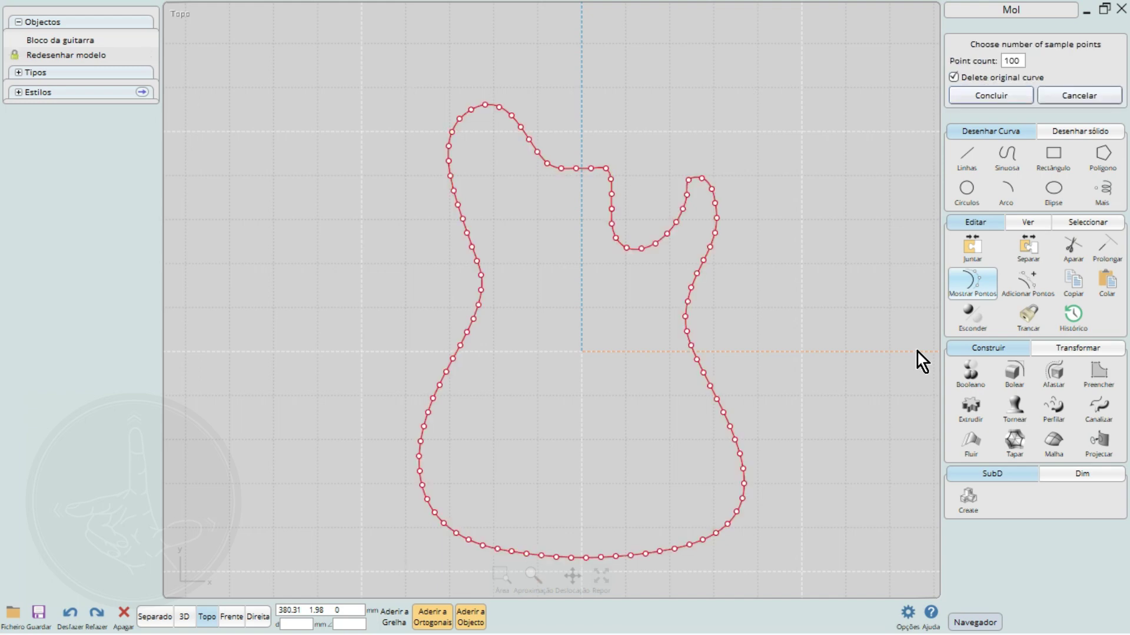
type("6")
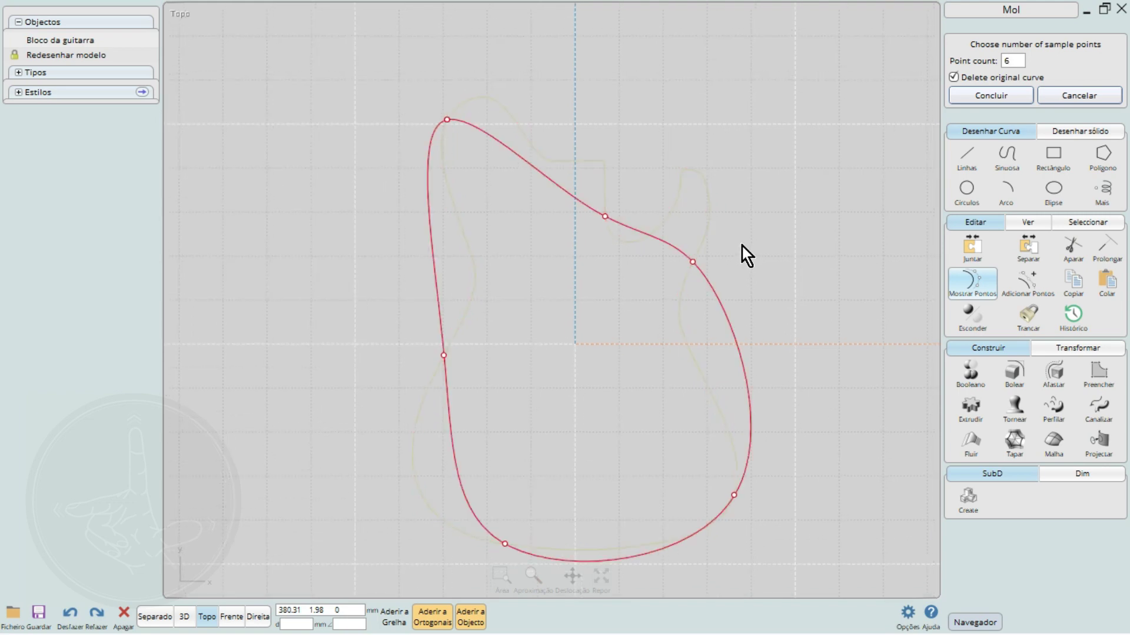
key("Escape")
Select the "Redesenhar modelo" outline, restart the curve rebuild with 200 sample points, and check the preview at the short horn
left_click(669, 230)
left_click(670, 229)
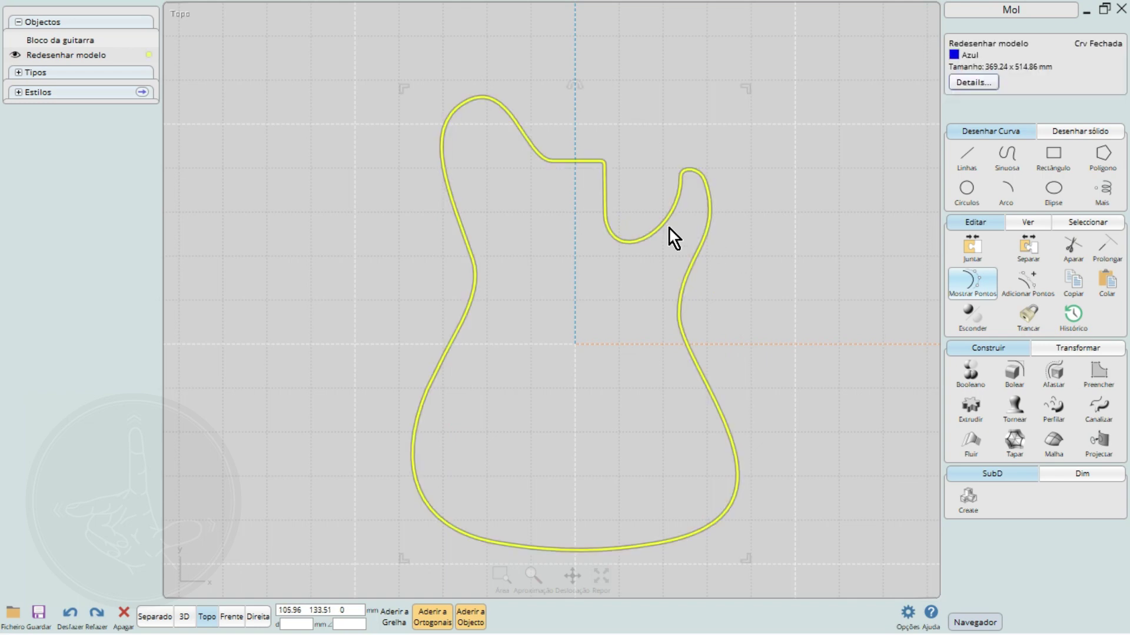
right_click(674, 238)
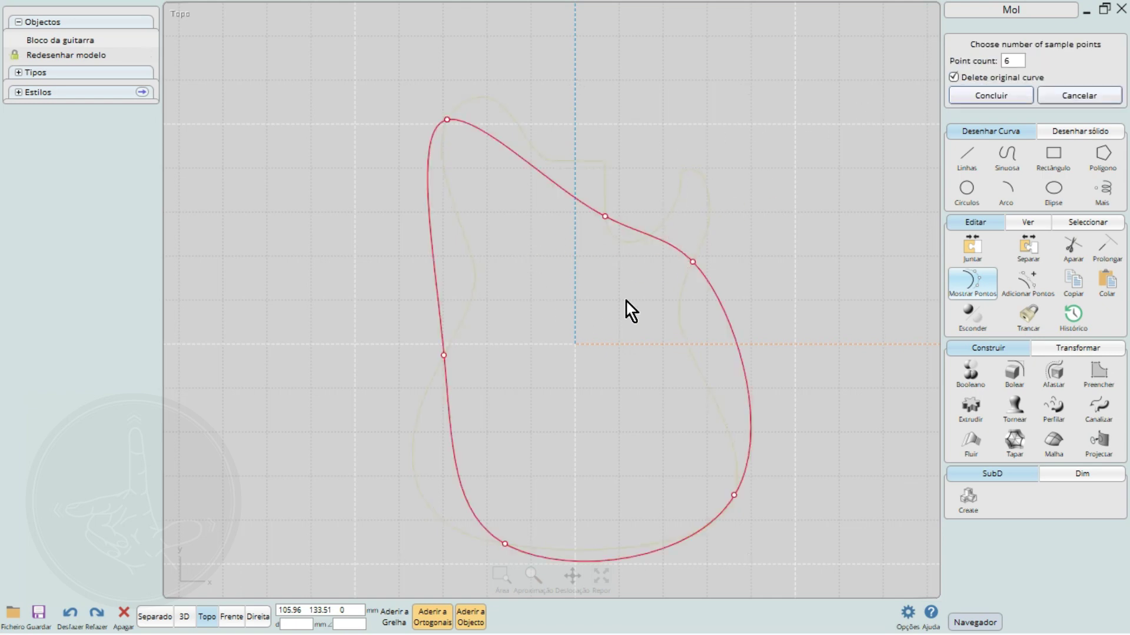
right_click_drag(573, 267, 591, 245)
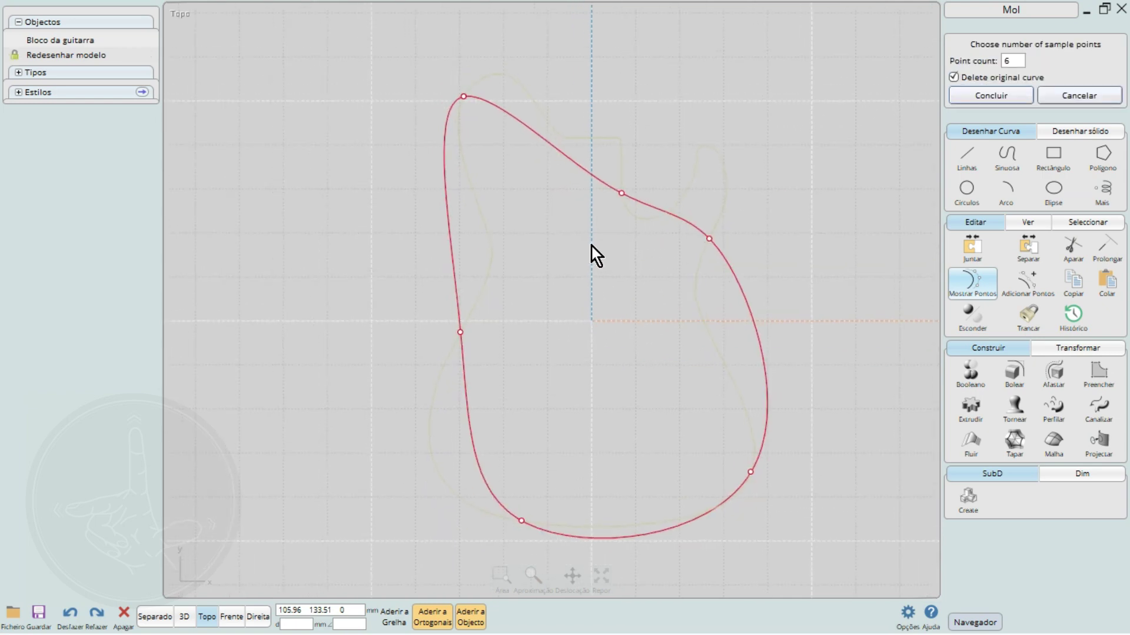
left_click(1013, 65)
left_click(1047, 147)
left_click(1024, 165)
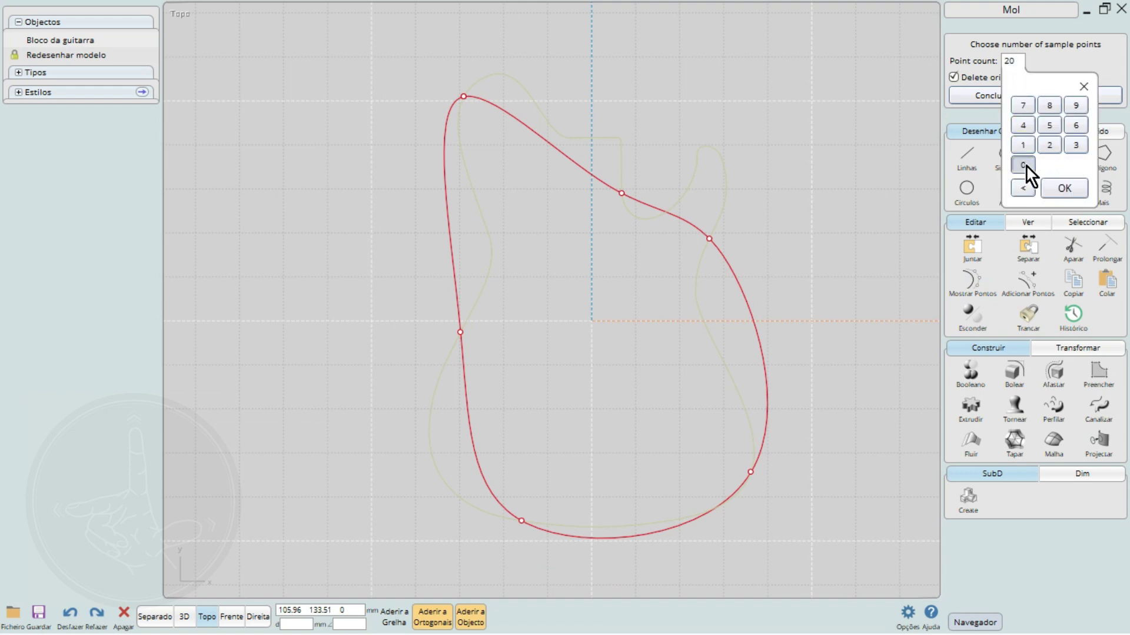
left_click(1025, 166)
left_click(1050, 188)
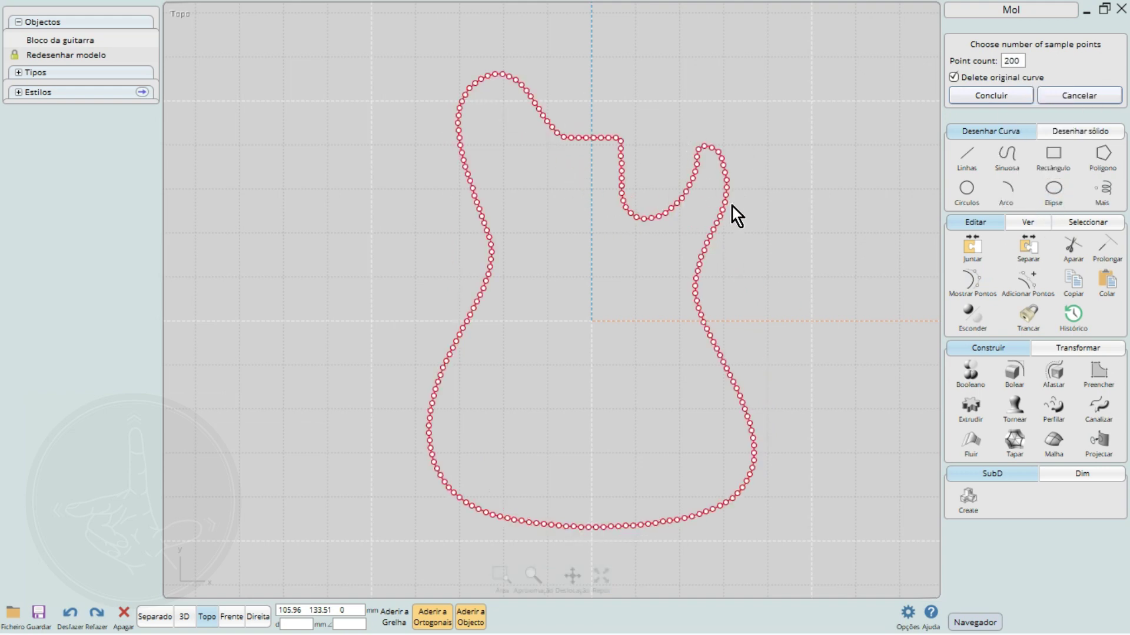
scroll(713, 465, "up", 5)
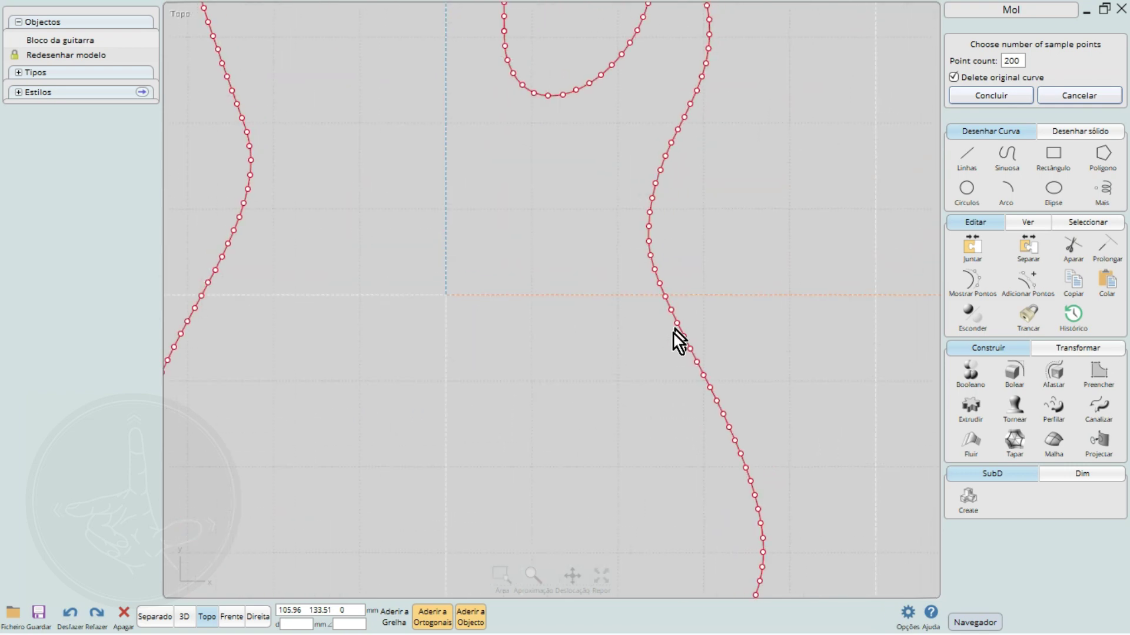
scroll(685, 247, "up", 5)
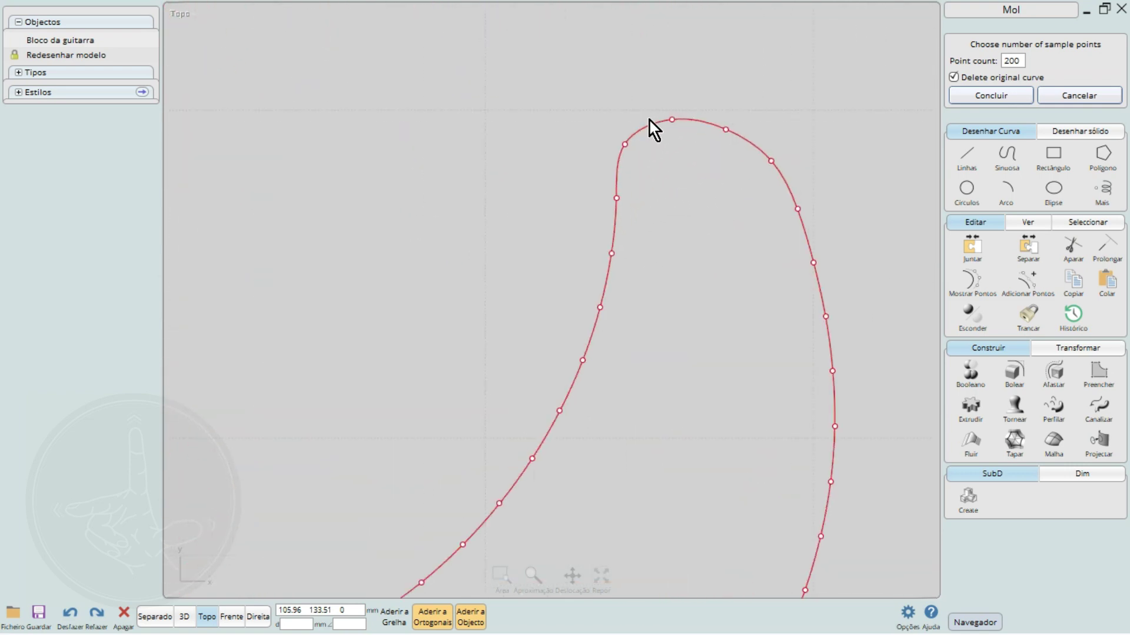
Set the outline rebuild's point count to 2000
left_click(1021, 62)
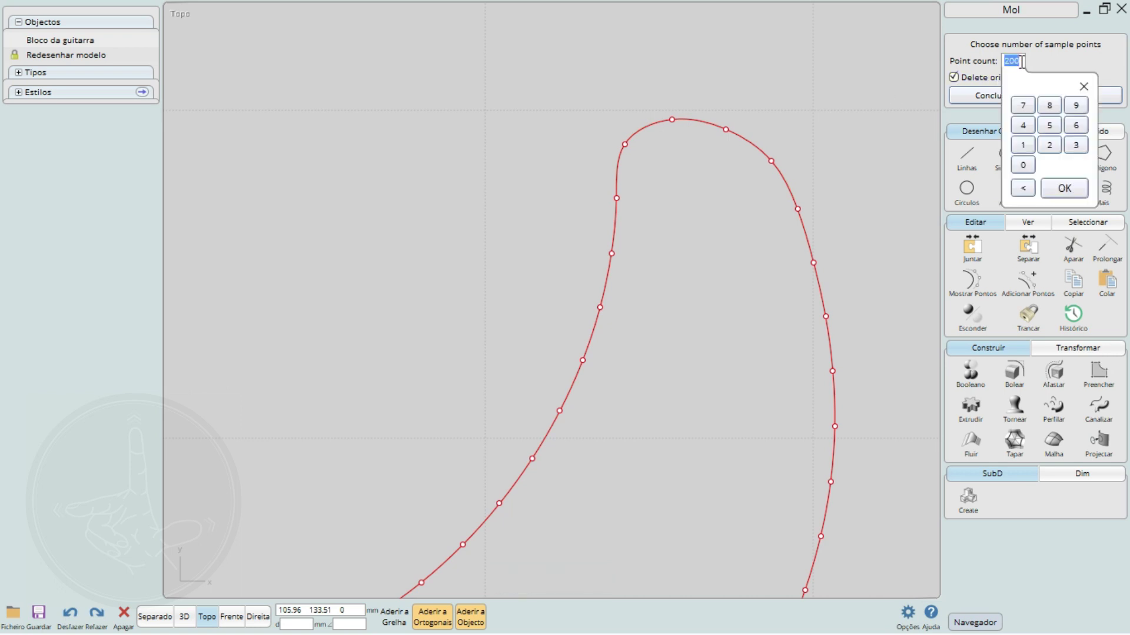
left_click(1049, 145)
left_click(1024, 165)
left_click(1023, 164)
left_click(1024, 164)
left_click(1053, 188)
scroll(757, 259, "down", 3)
right_click_drag(749, 259, 768, 119)
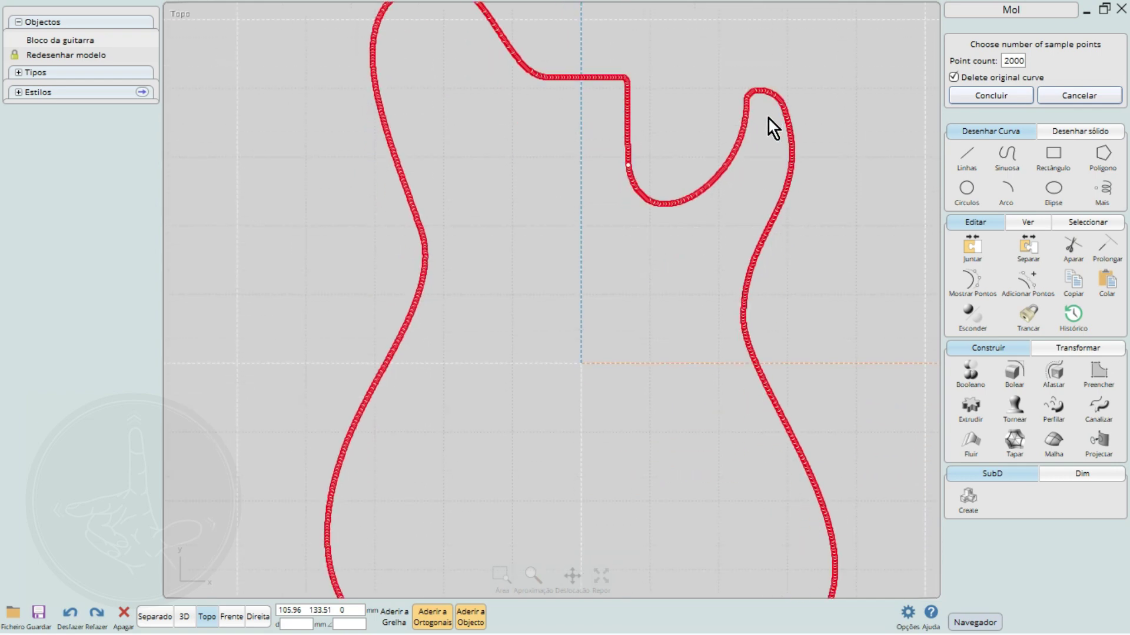
Examine the spacing of the rebuild's sample points around the neck joint corner and along the cutaway curve
scroll(580, 260, "down", 2)
scroll(537, 235, "up", 2)
right_click_drag(537, 235, 545, 380)
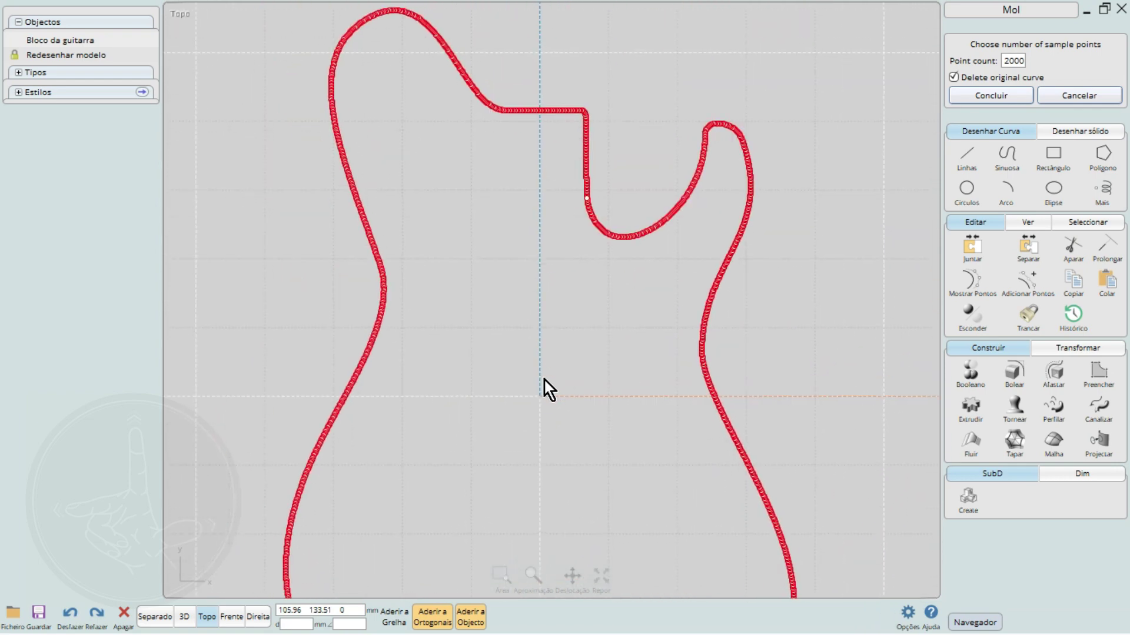
scroll(627, 229, "up", 1)
right_click_drag(628, 228, 631, 366)
scroll(577, 270, "up", 6)
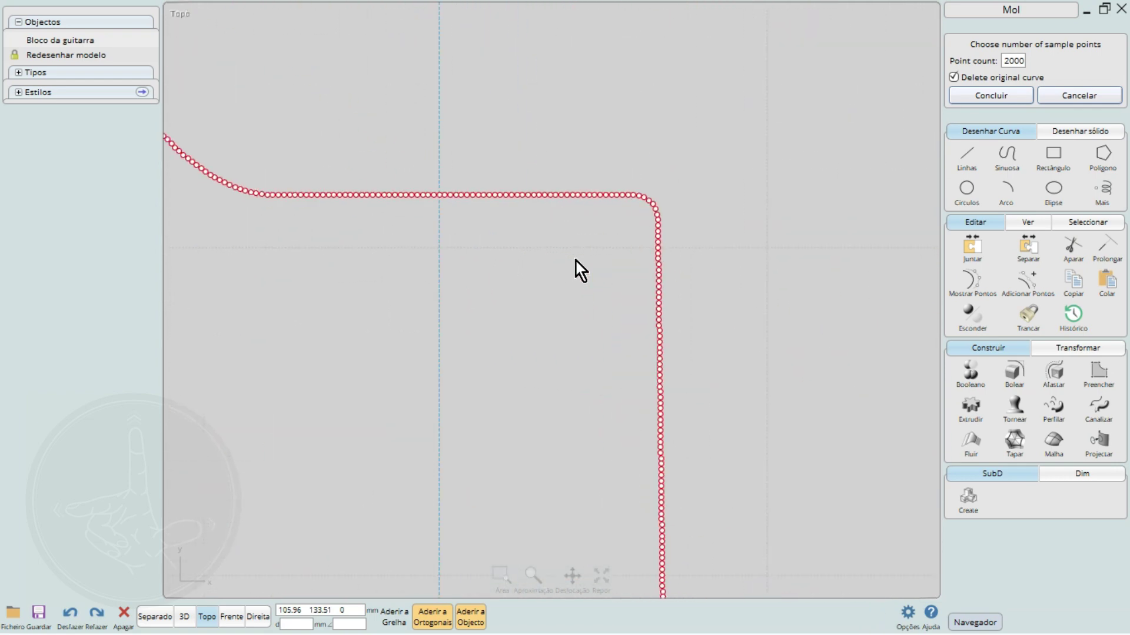
scroll(576, 261, "up", 3)
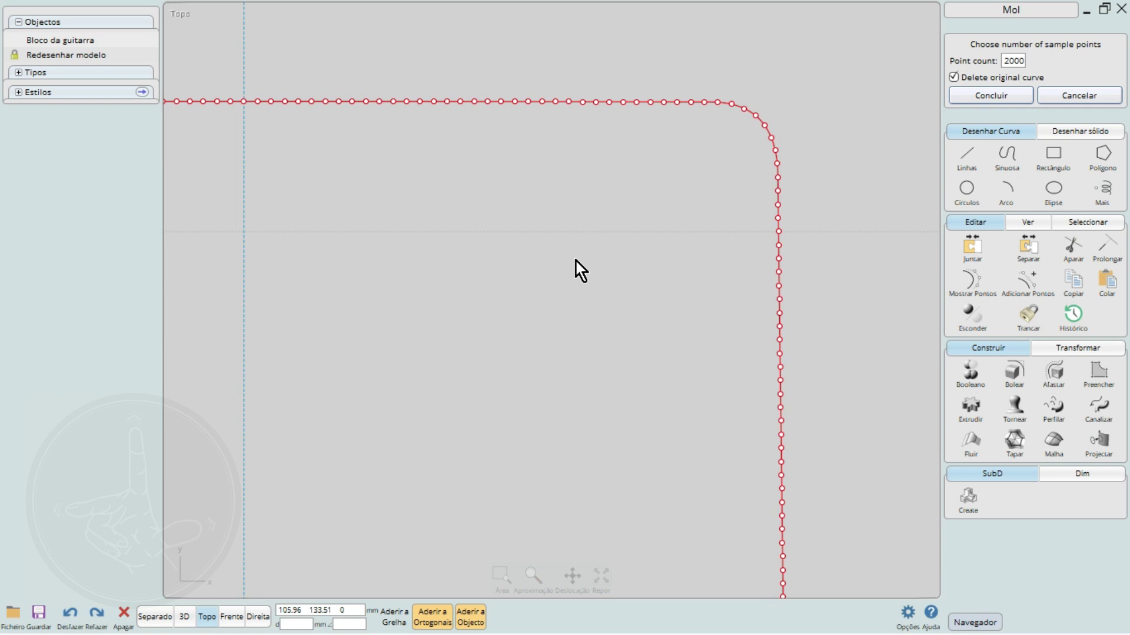
scroll(577, 262, "down", 5)
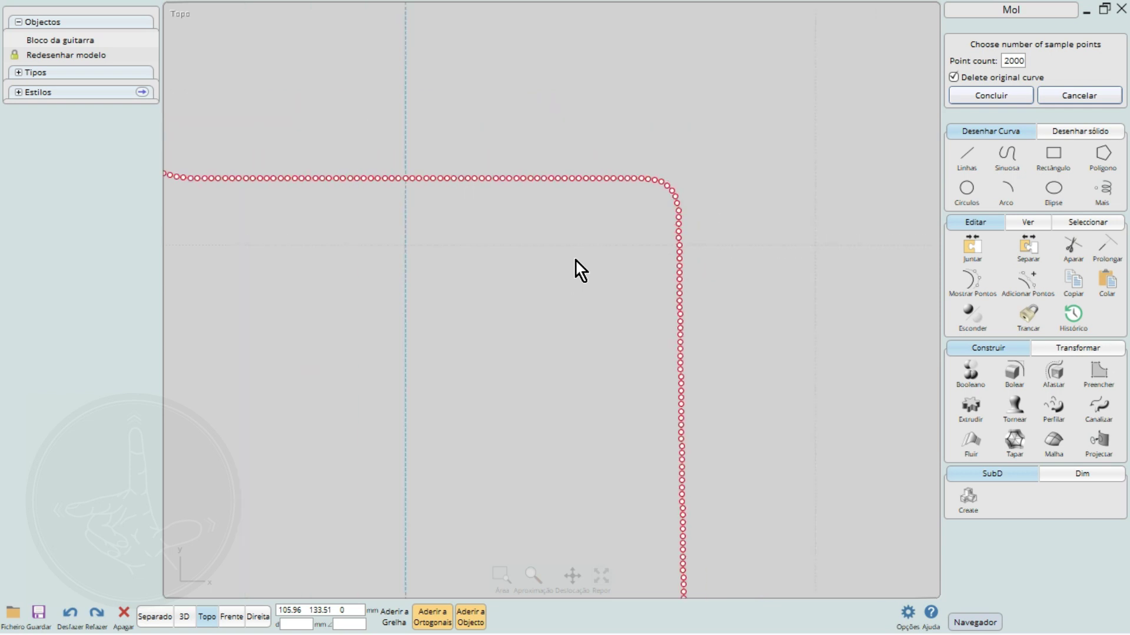
scroll(576, 261, "up", 10)
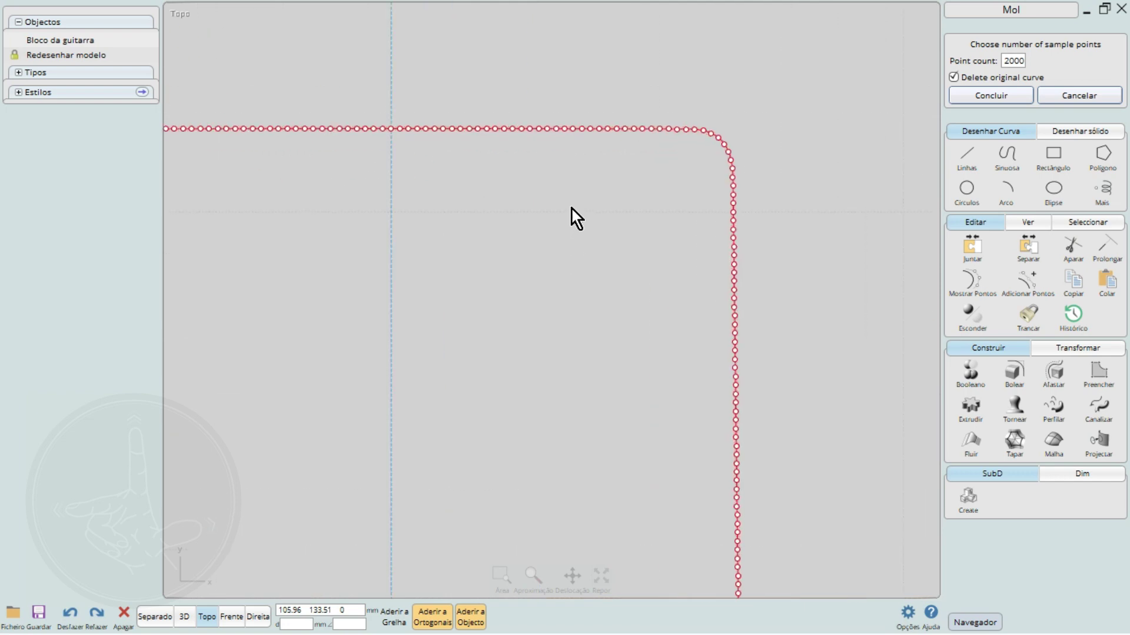
right_click_drag(830, 229, 756, 233)
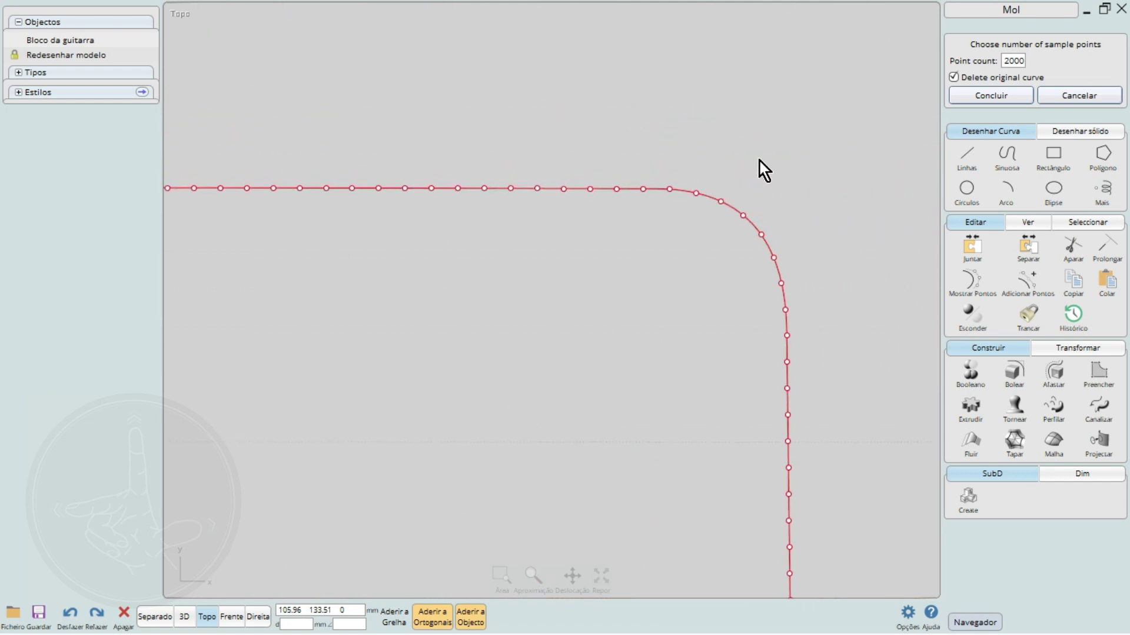
right_click_drag(760, 161, 624, 229)
scroll(592, 236, "up", 4)
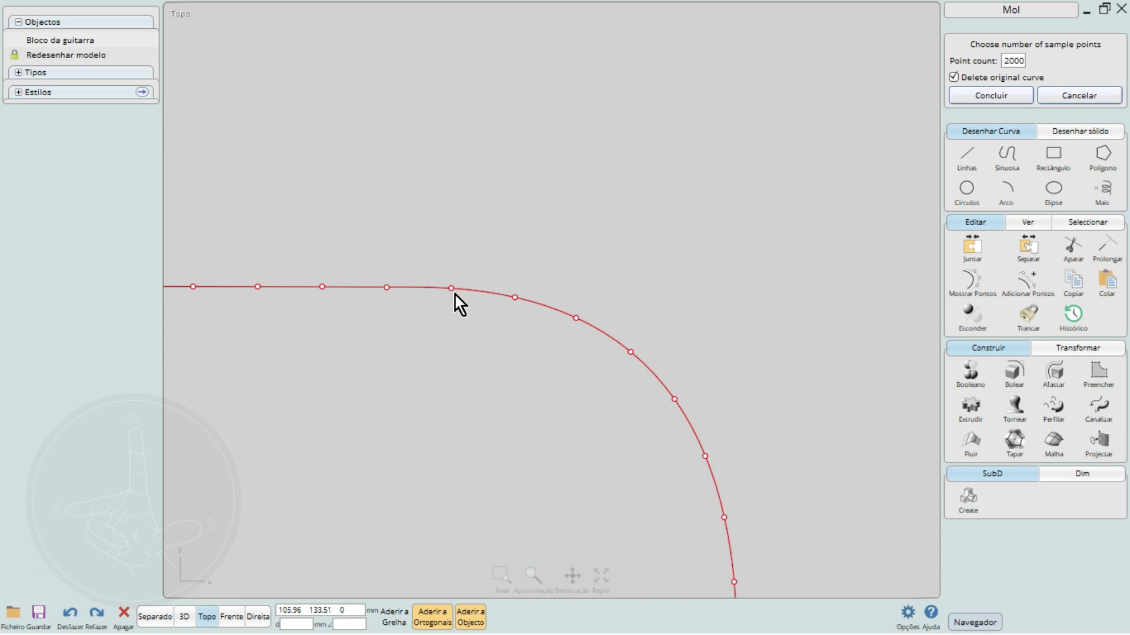
scroll(654, 352, "down", 8)
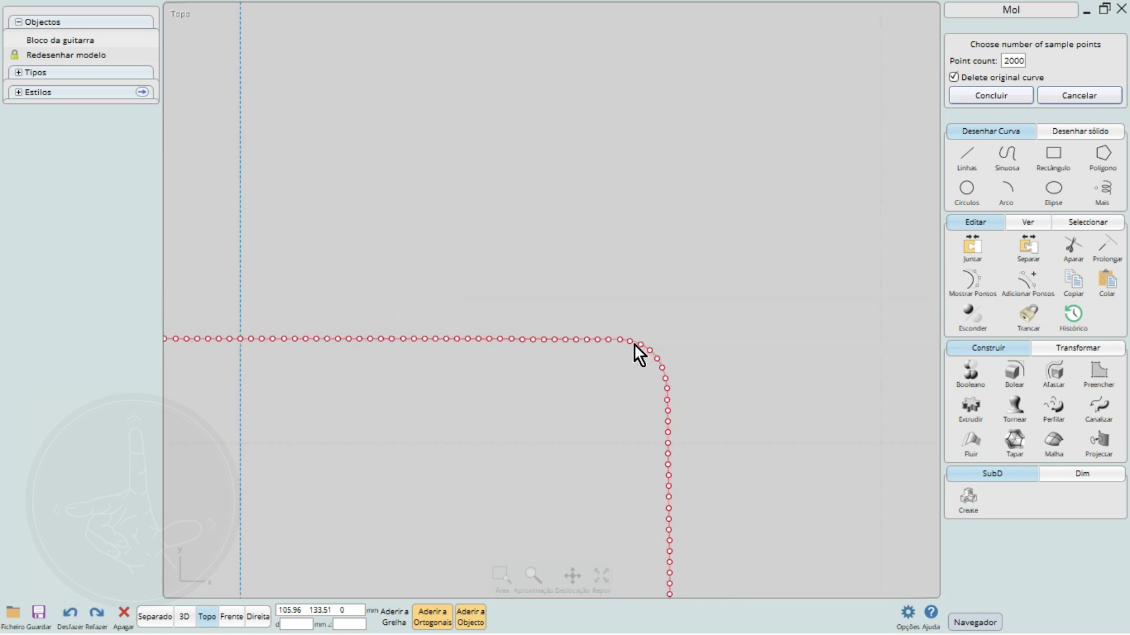
scroll(633, 343, "down", 5)
right_click_drag(633, 343, 654, 266)
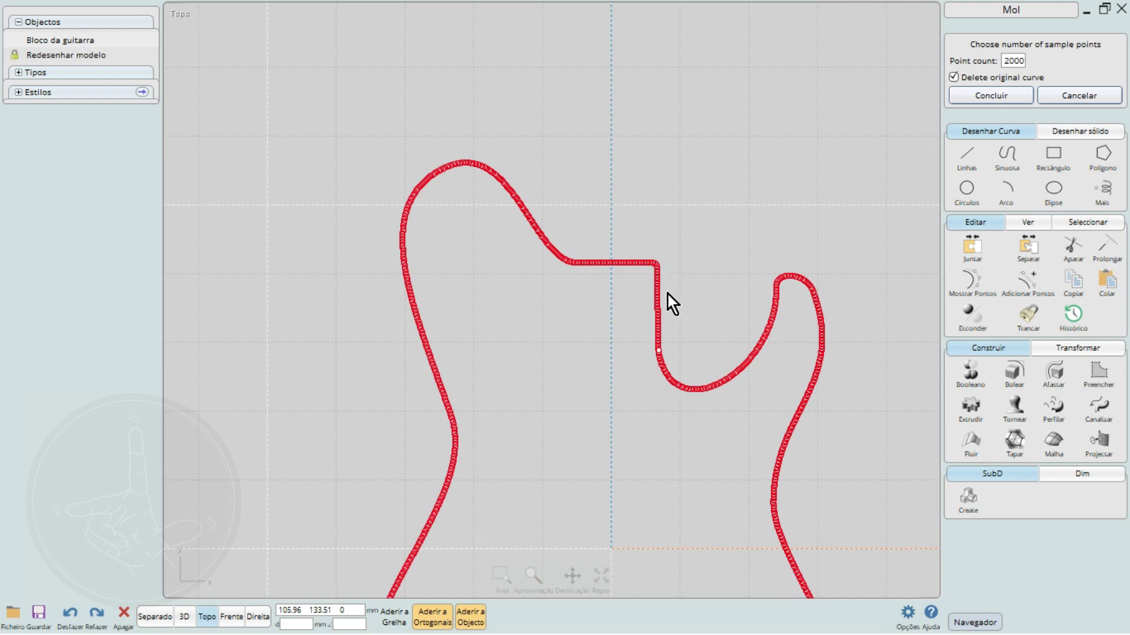
scroll(668, 294, "up", 5)
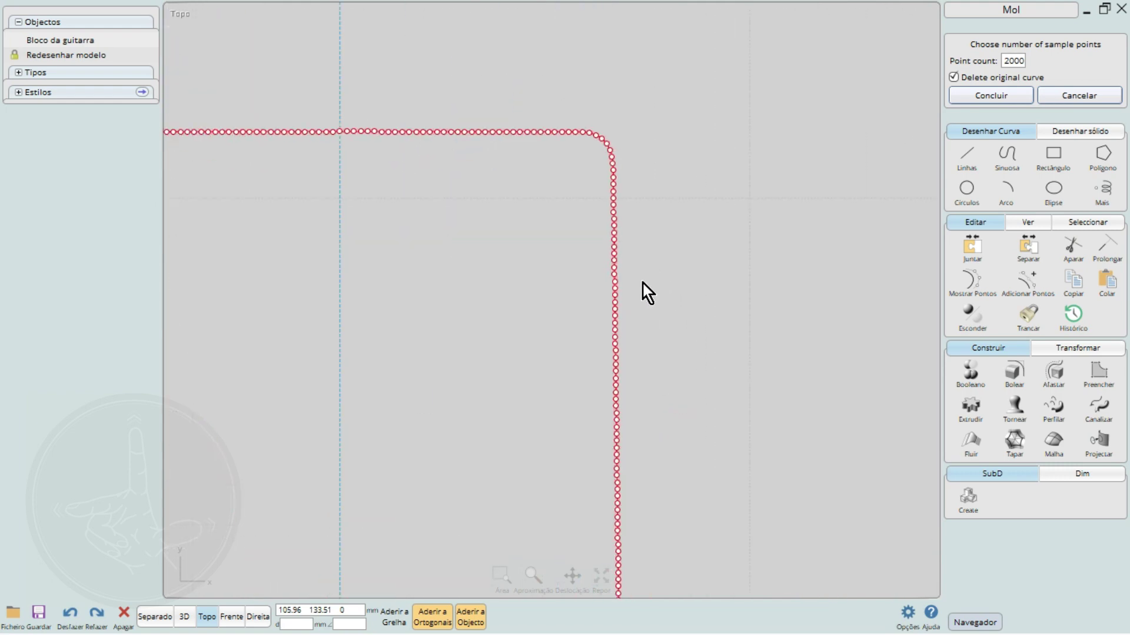
scroll(641, 287, "down", 3)
right_click_drag(640, 295, 590, 227)
scroll(595, 379, "up", 5)
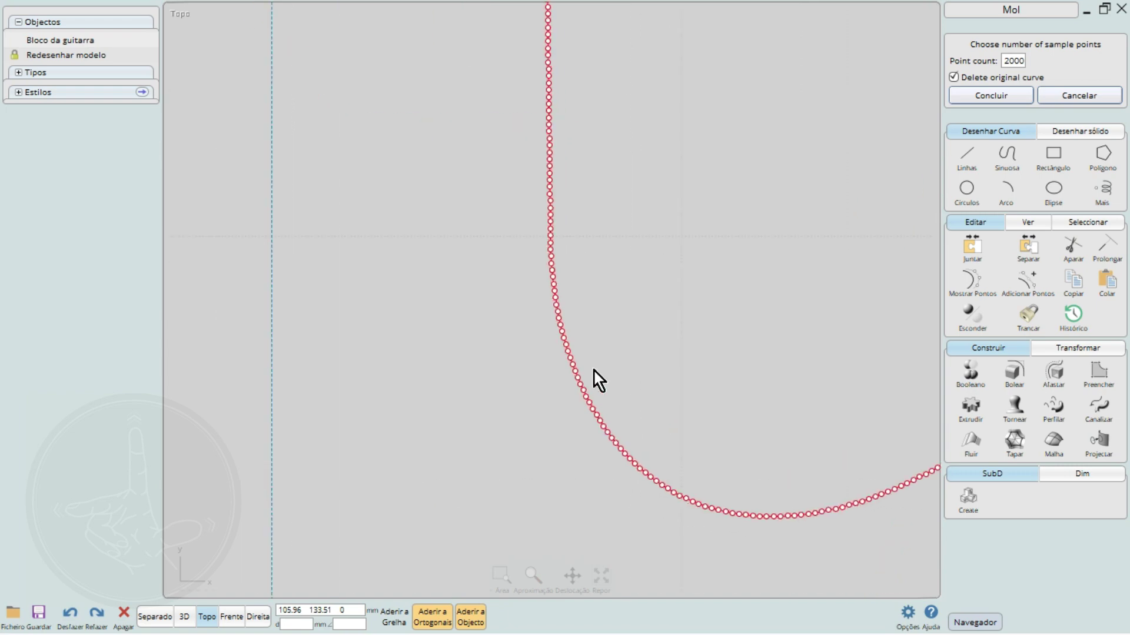
right_click_drag(630, 373, 503, 319)
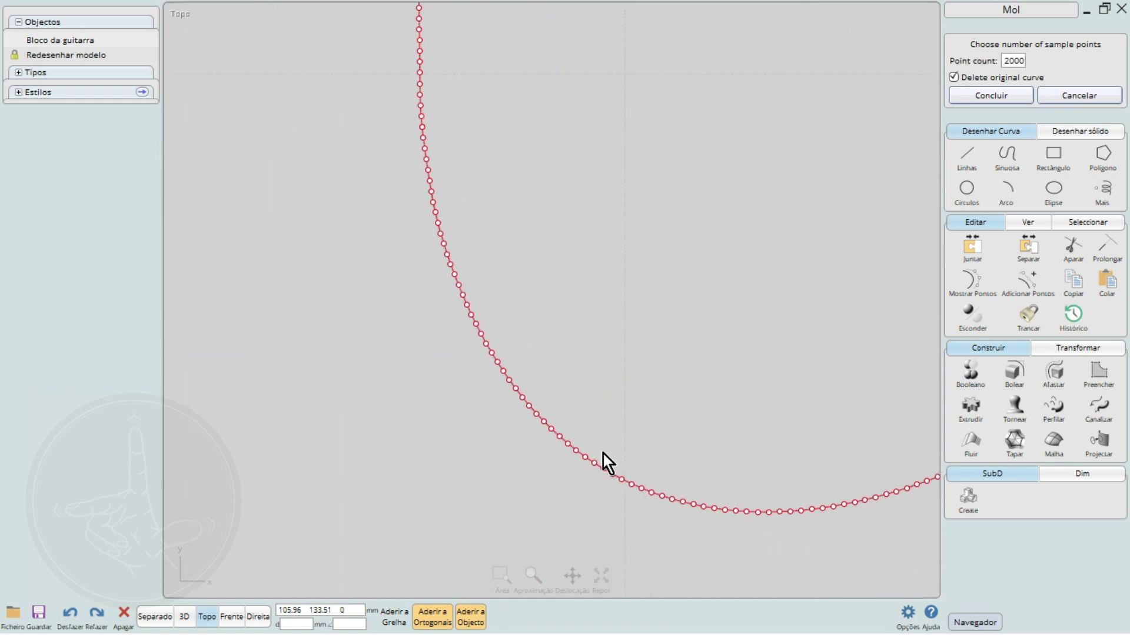
scroll(656, 437, "down", 5)
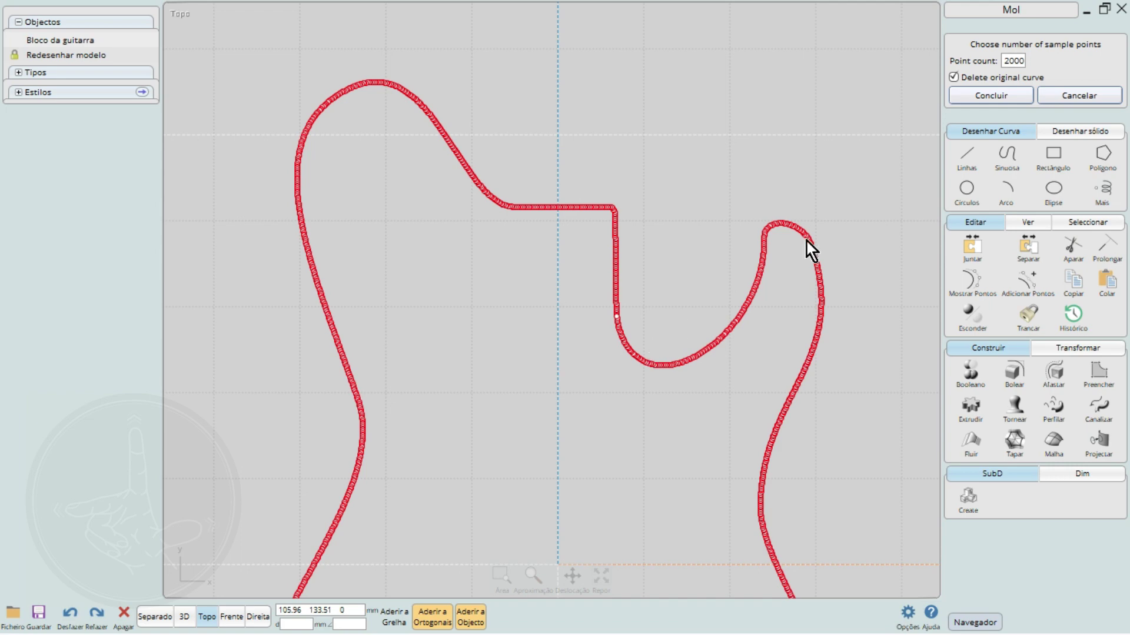
Set the rebuild's point count to 150 and view the whole outline preview
left_click(1007, 61)
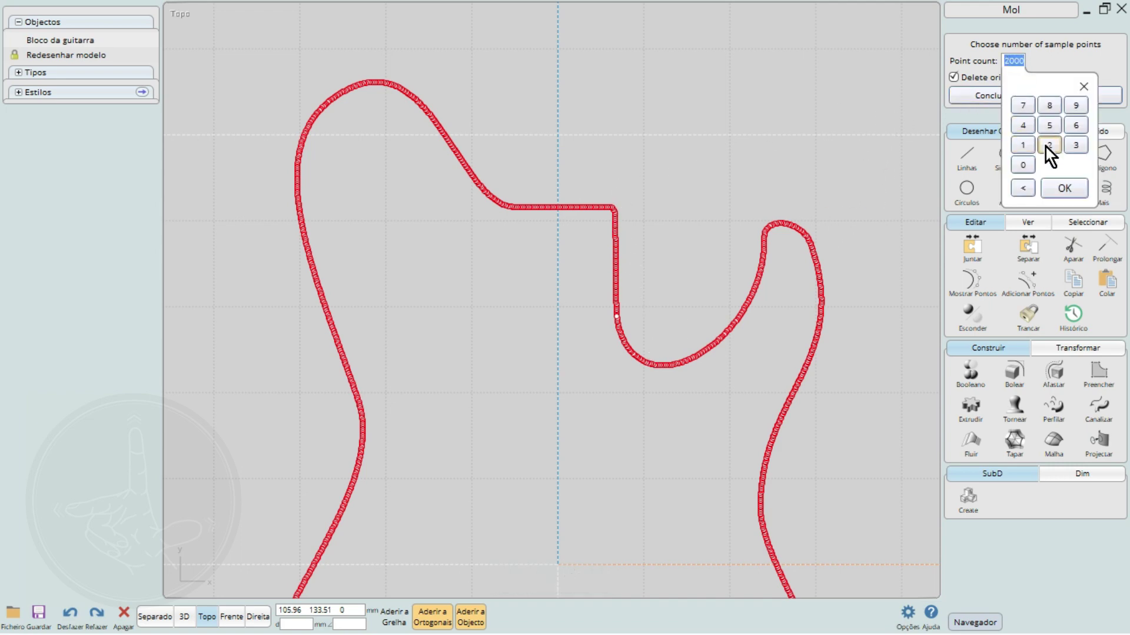
left_click(1023, 146)
left_click(1047, 125)
left_click(1021, 165)
left_click(1059, 187)
scroll(775, 248, "down", 3)
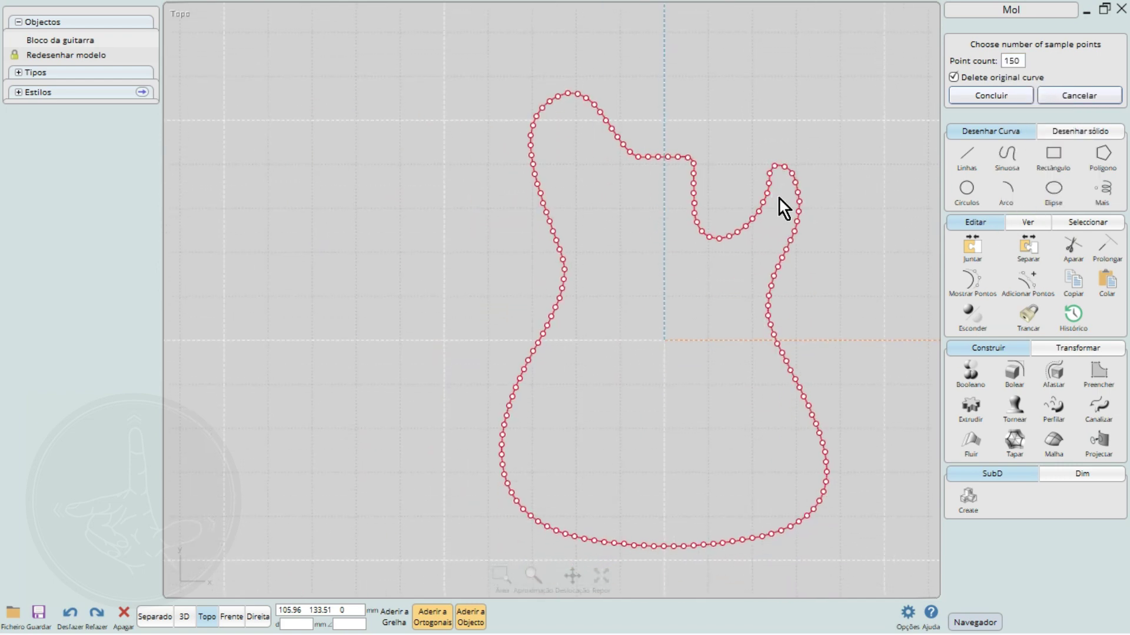
Set the outline rebuild's point count to 50
scroll(803, 383, "up", 3)
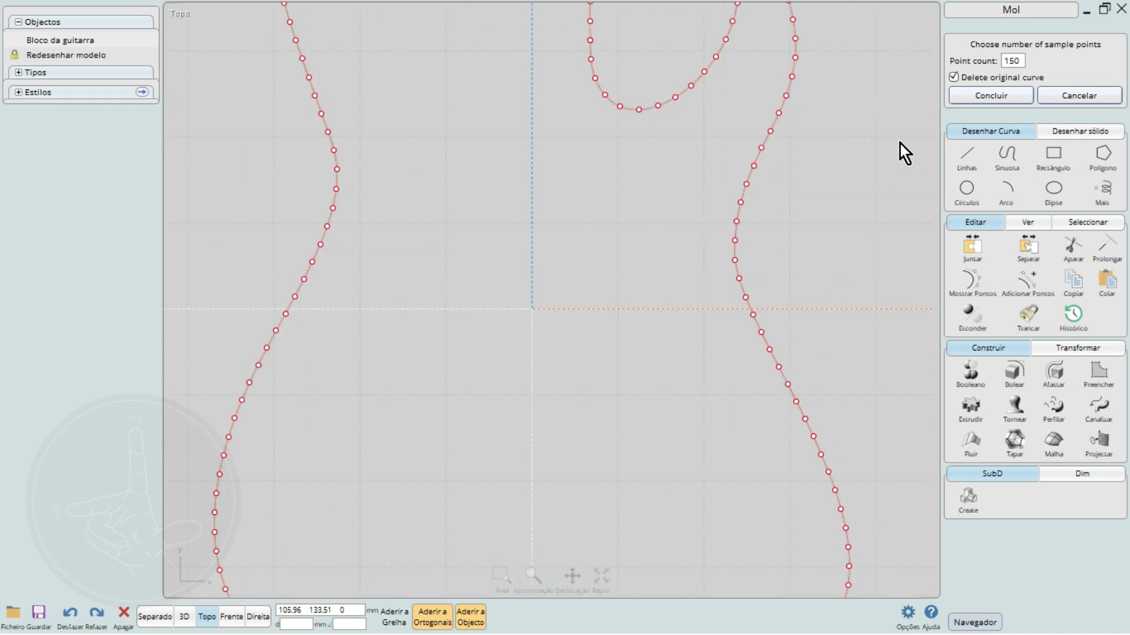
left_click(1017, 62)
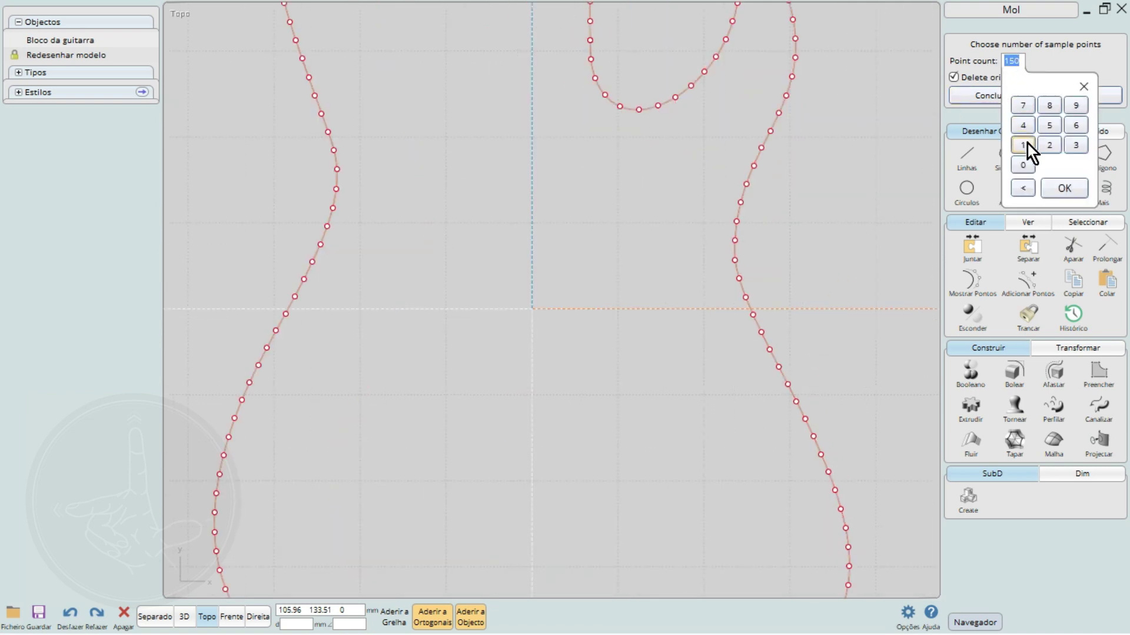
left_click(1049, 125)
left_click(1022, 165)
left_click(1062, 188)
Compare the rebuild preview with the original curve at the short horn and cutaway, and accept the rebuild
scroll(797, 309, "up", 6)
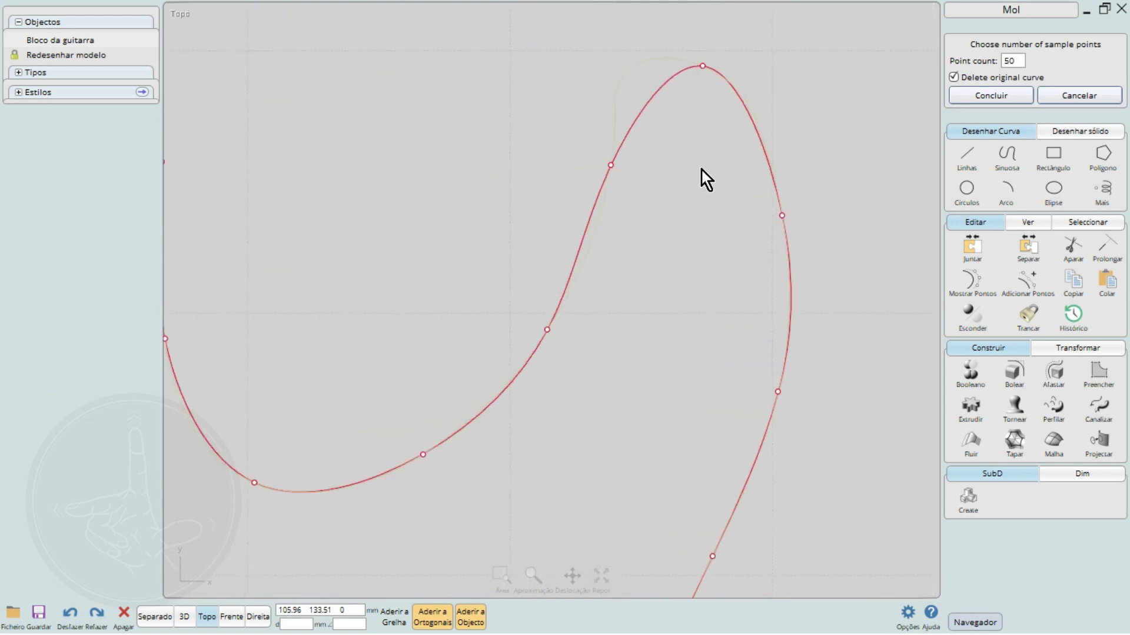
scroll(601, 286, "down", 5)
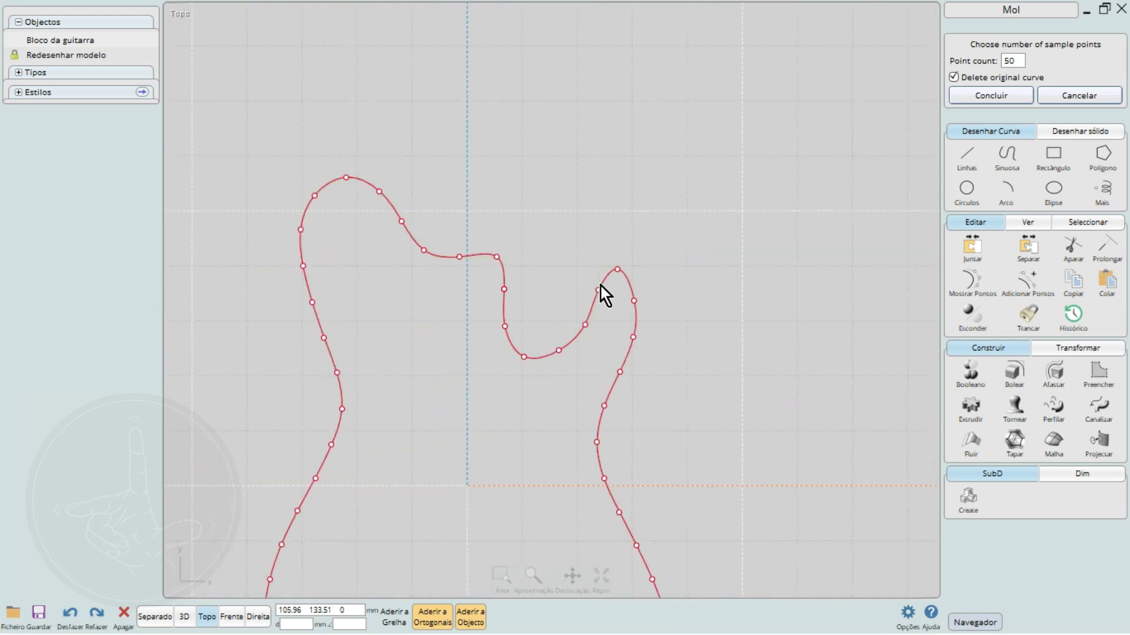
scroll(648, 288, "up", 6)
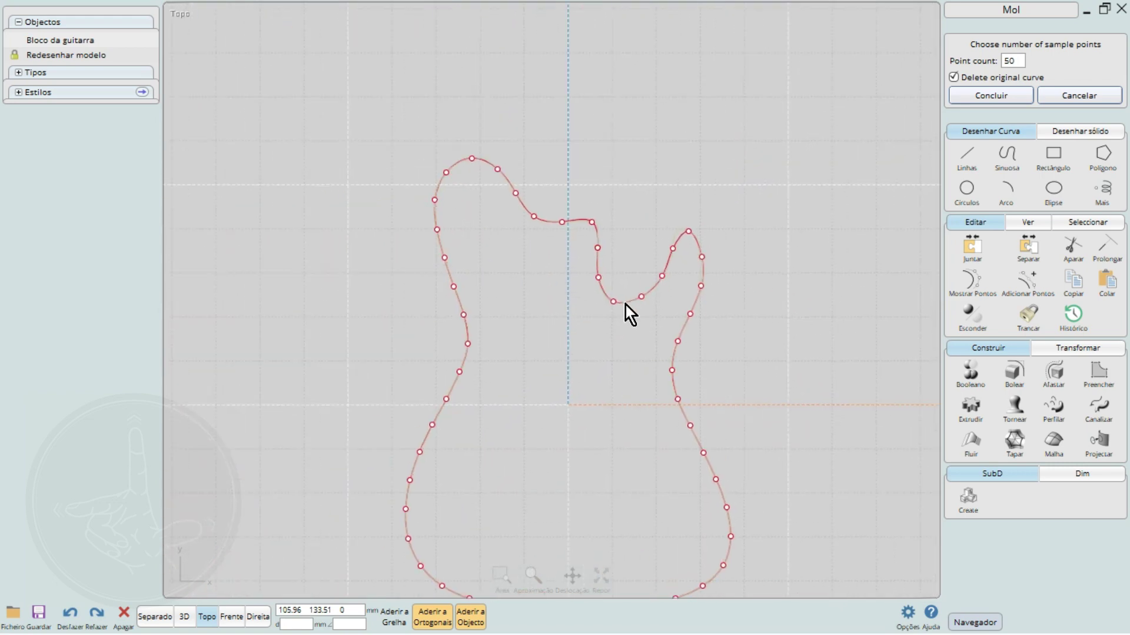
scroll(638, 234, "up", 4)
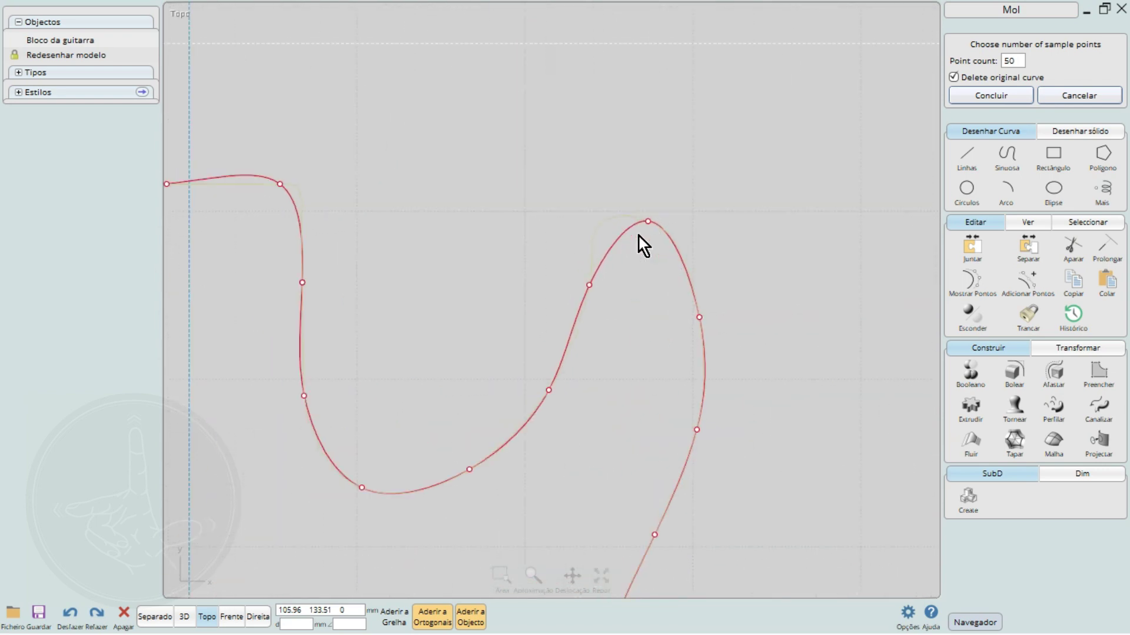
right_click_drag(583, 315, 622, 186)
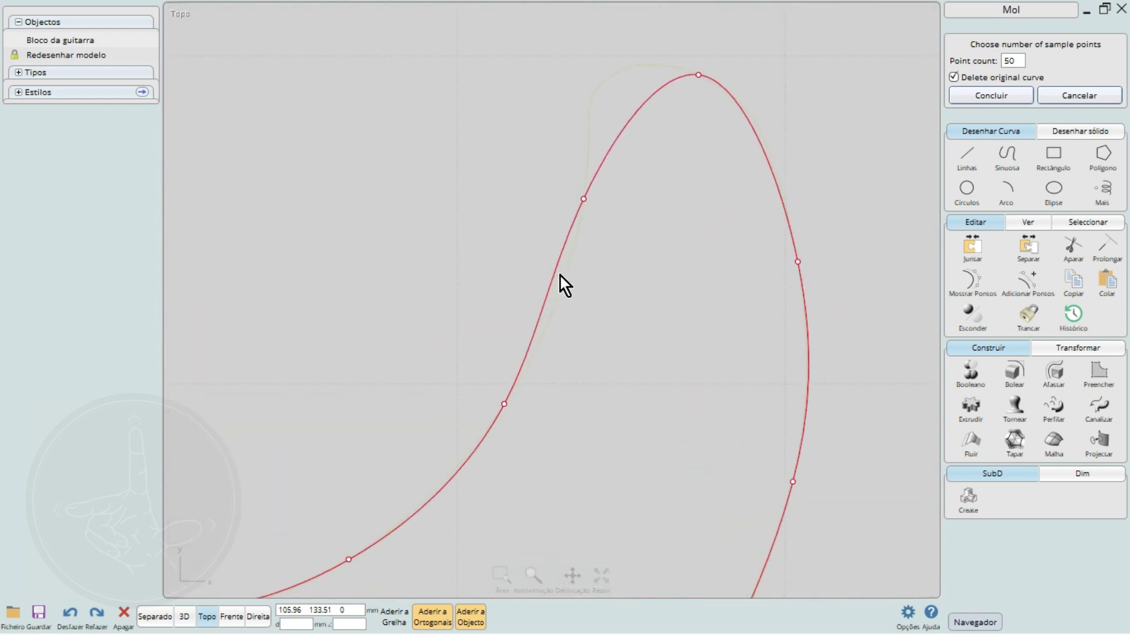
left_click(994, 95)
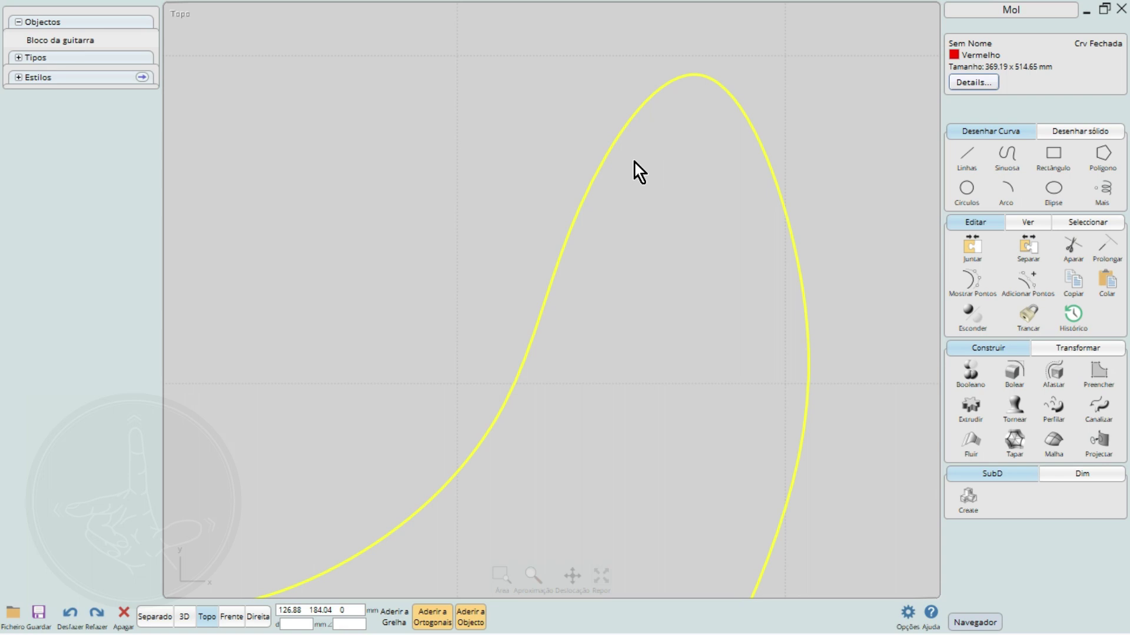
Show the outline's control points, add one on the short horn's inner side, and reposition it and the tip point to round the horn
left_click(972, 286)
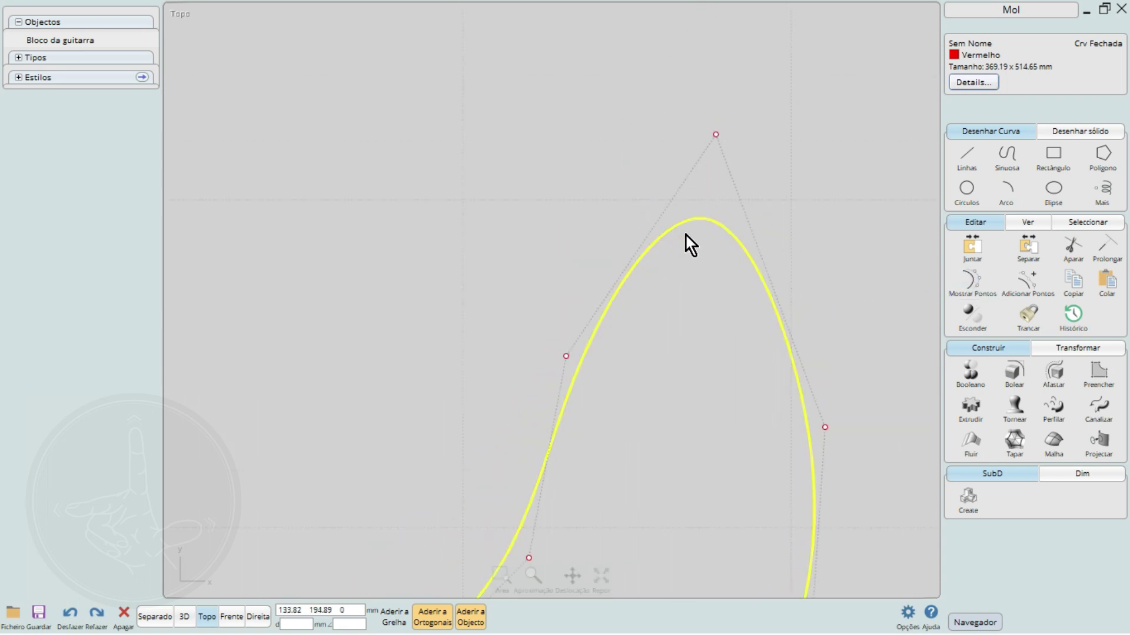
left_click(1032, 280)
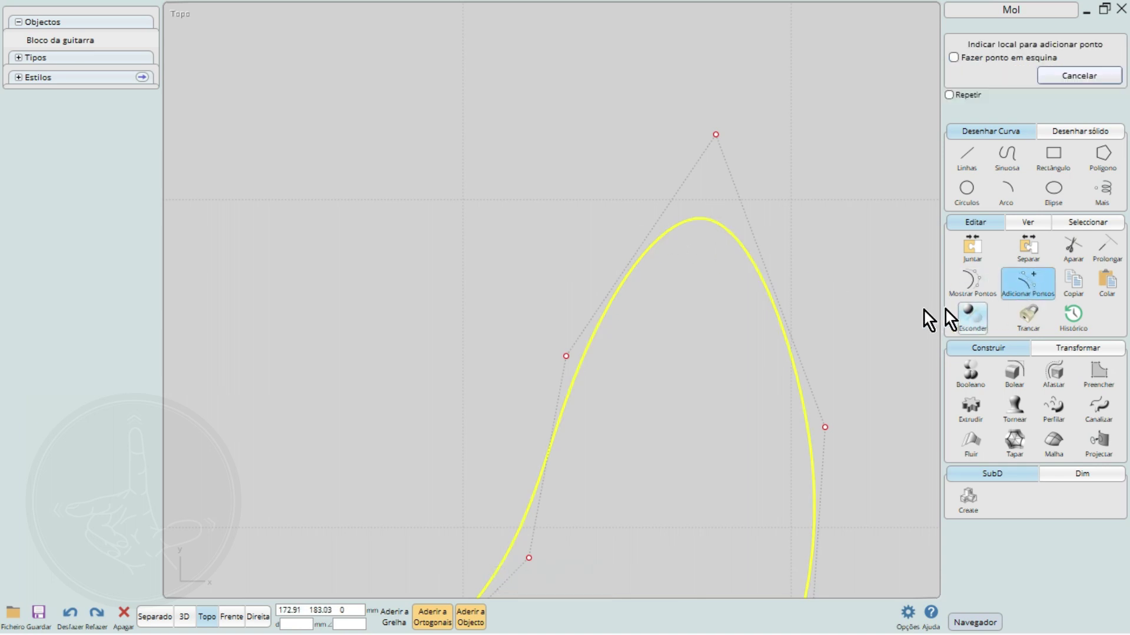
left_click(634, 257)
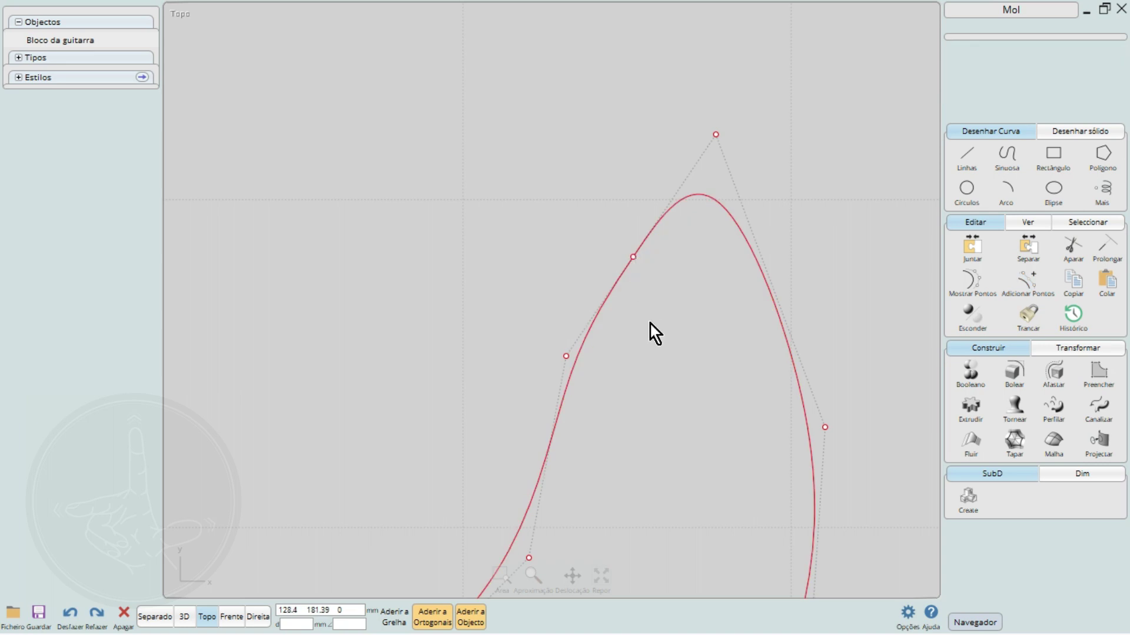
left_click_drag(613, 232, 585, 214)
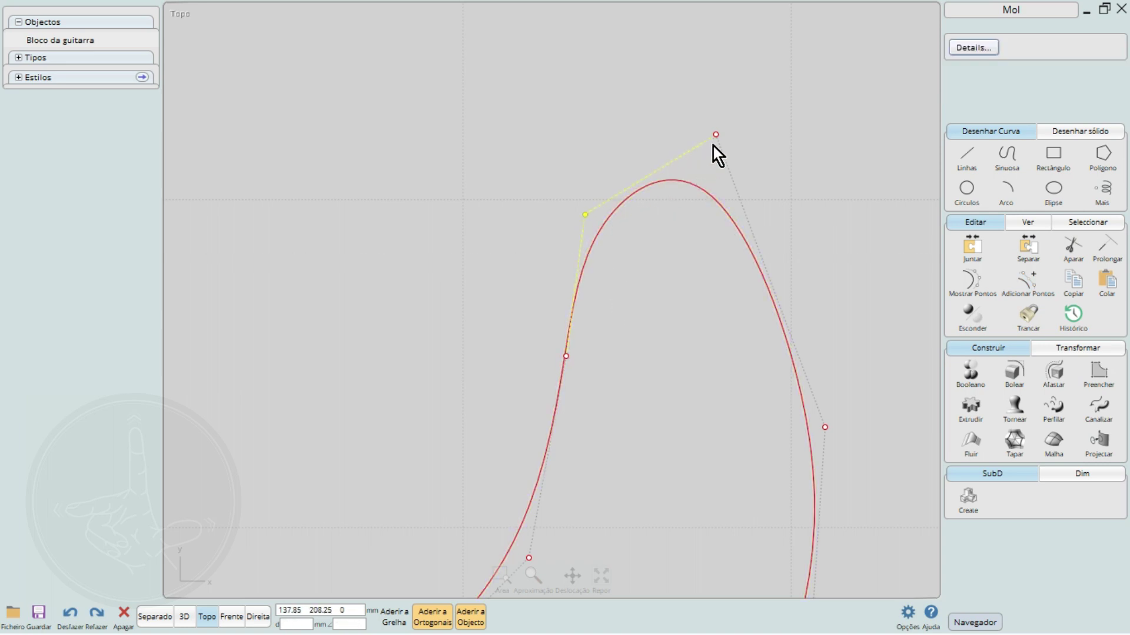
left_click_drag(716, 134, 722, 197)
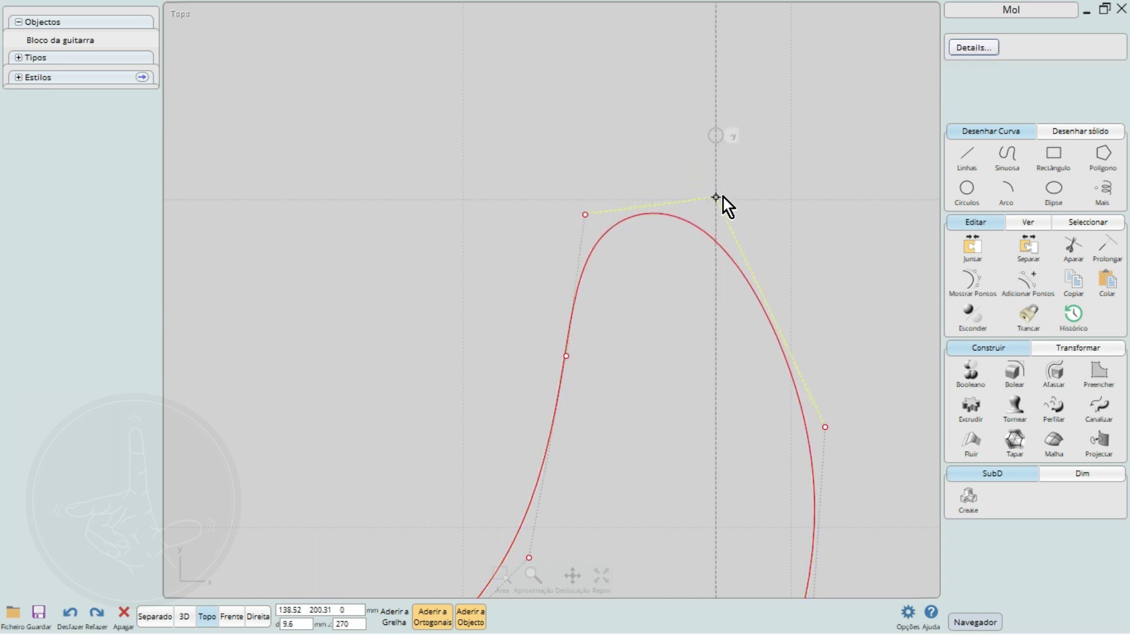
Draw a closed four-sided polyline over the neck joint corner, about 72 mm wide at its base
scroll(722, 197, "down", 5)
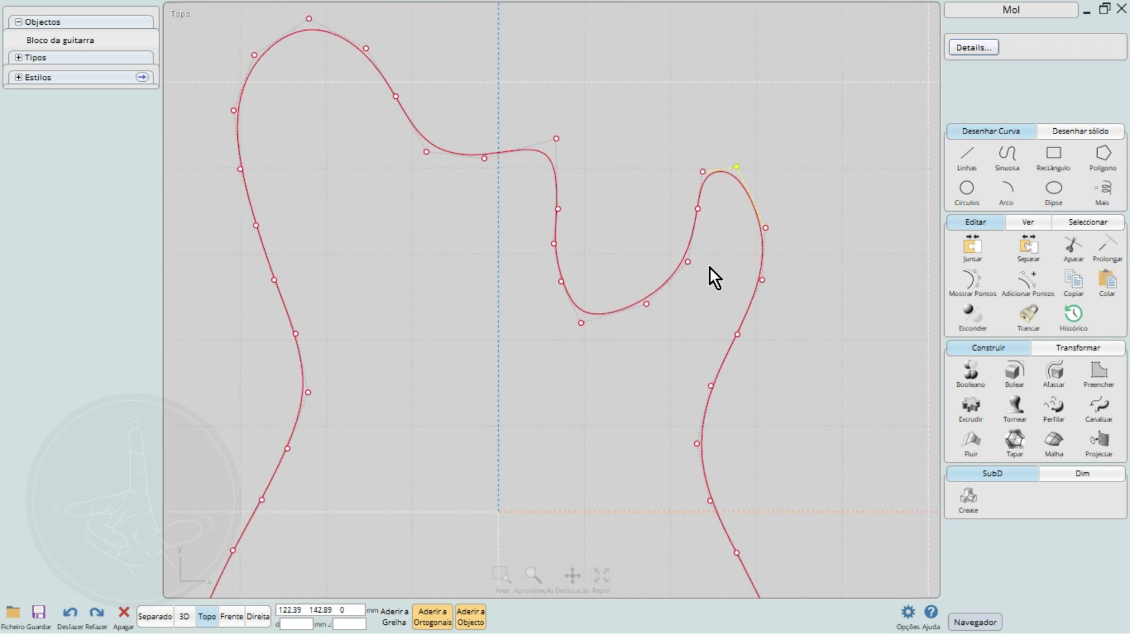
right_click_drag(709, 266, 711, 305)
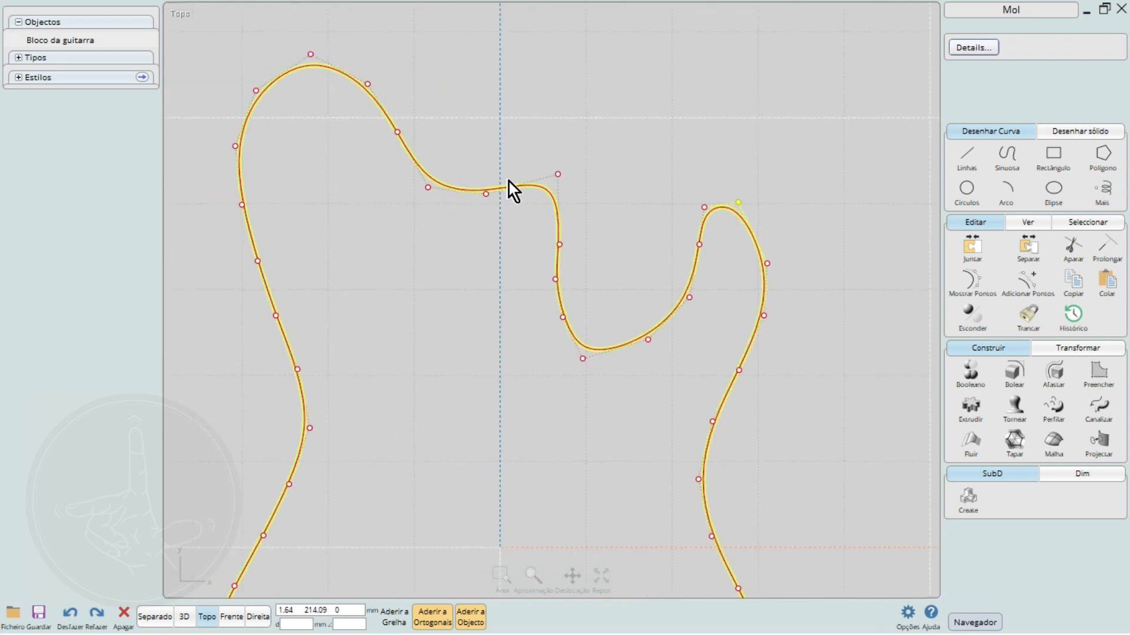
scroll(581, 407, "down", 4)
right_click_drag(613, 474, 606, 434)
scroll(534, 290, "up", 5)
scroll(702, 376, "down", 4)
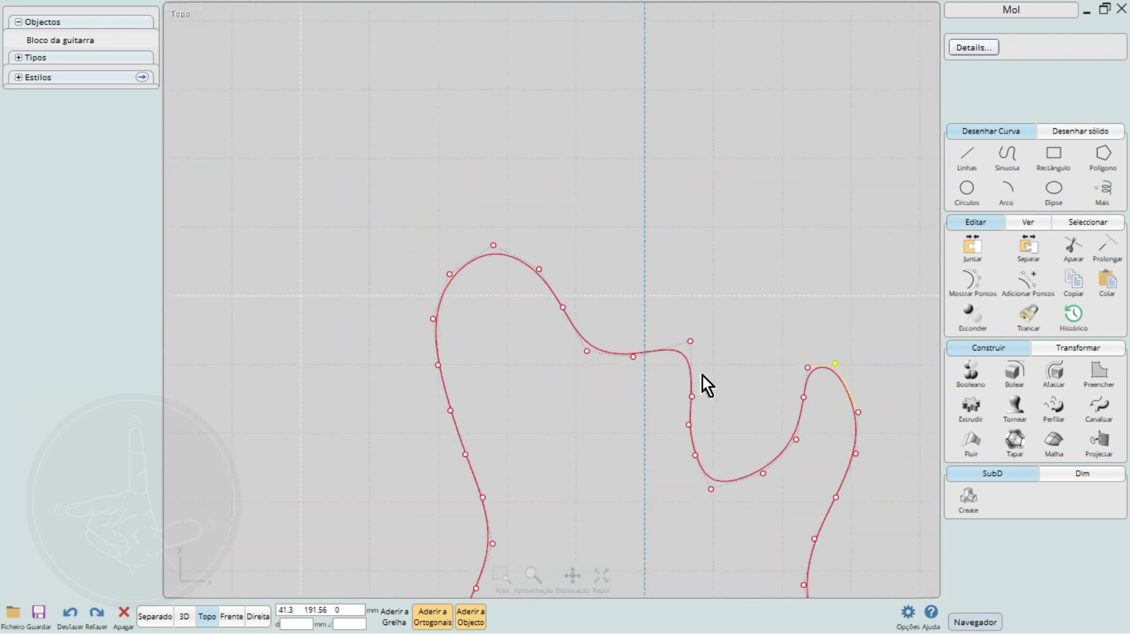
right_click_drag(703, 376, 562, 316)
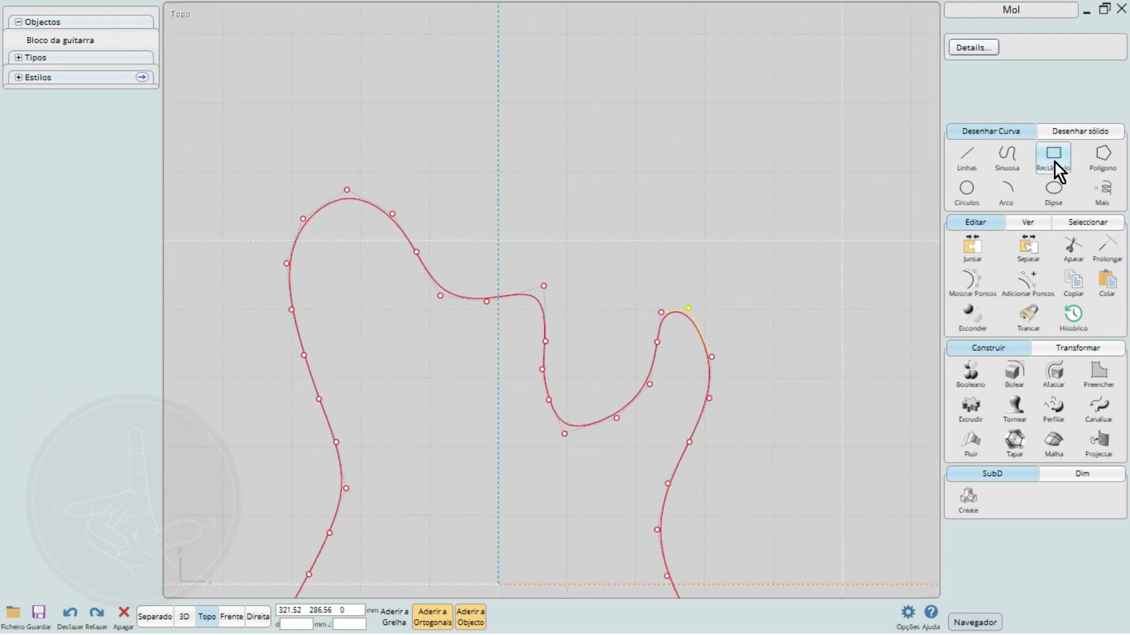
left_click(961, 158)
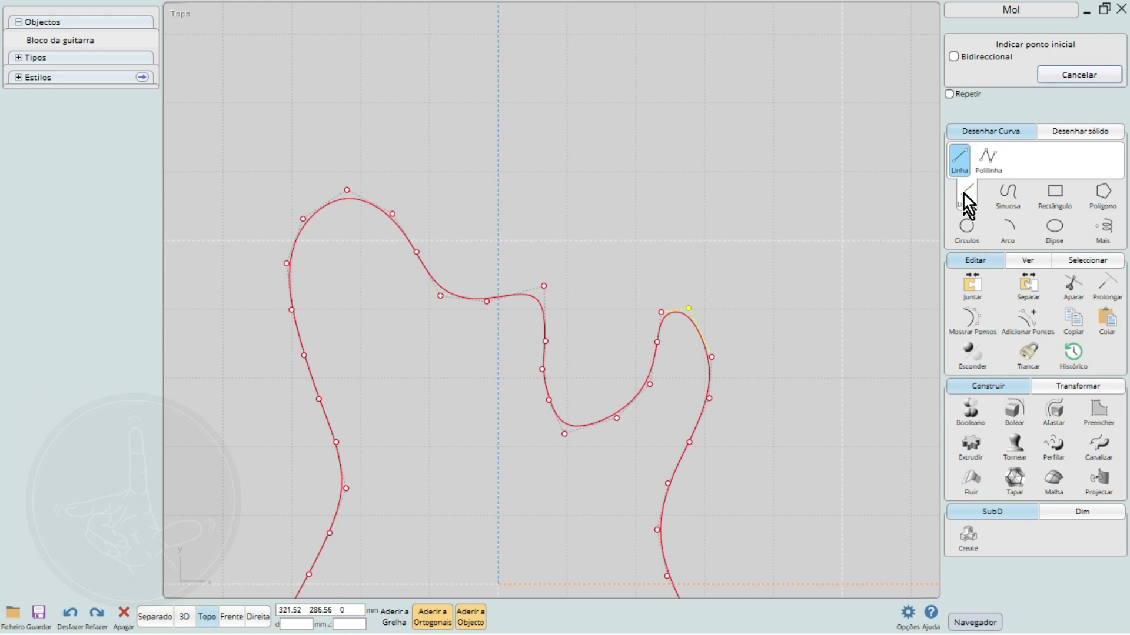
left_click(989, 159)
left_click(500, 296)
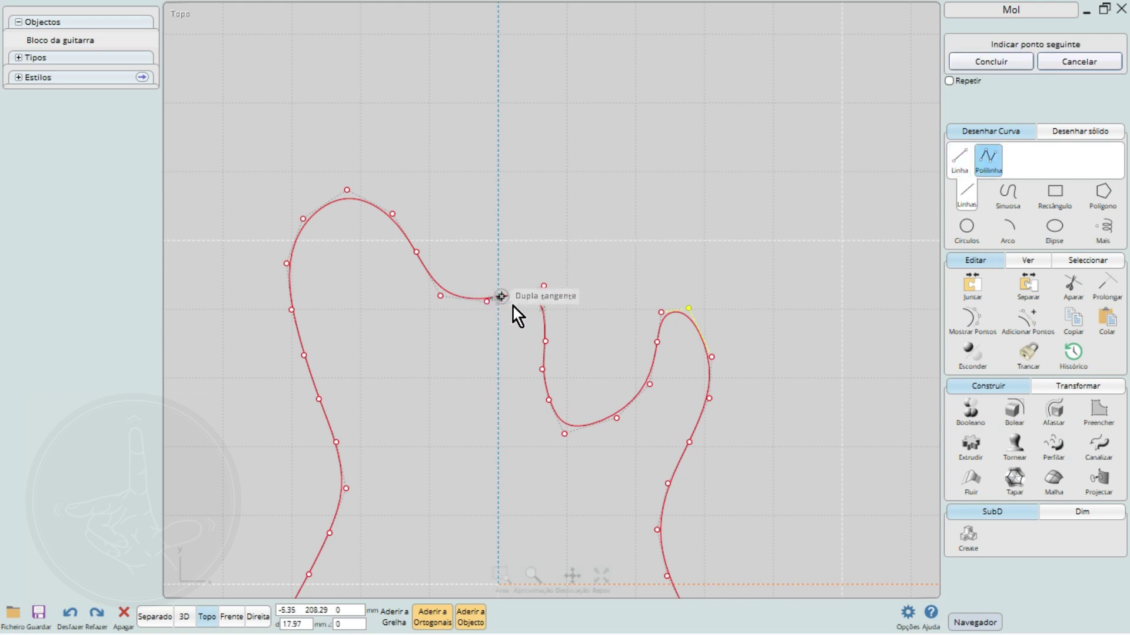
left_click(555, 304)
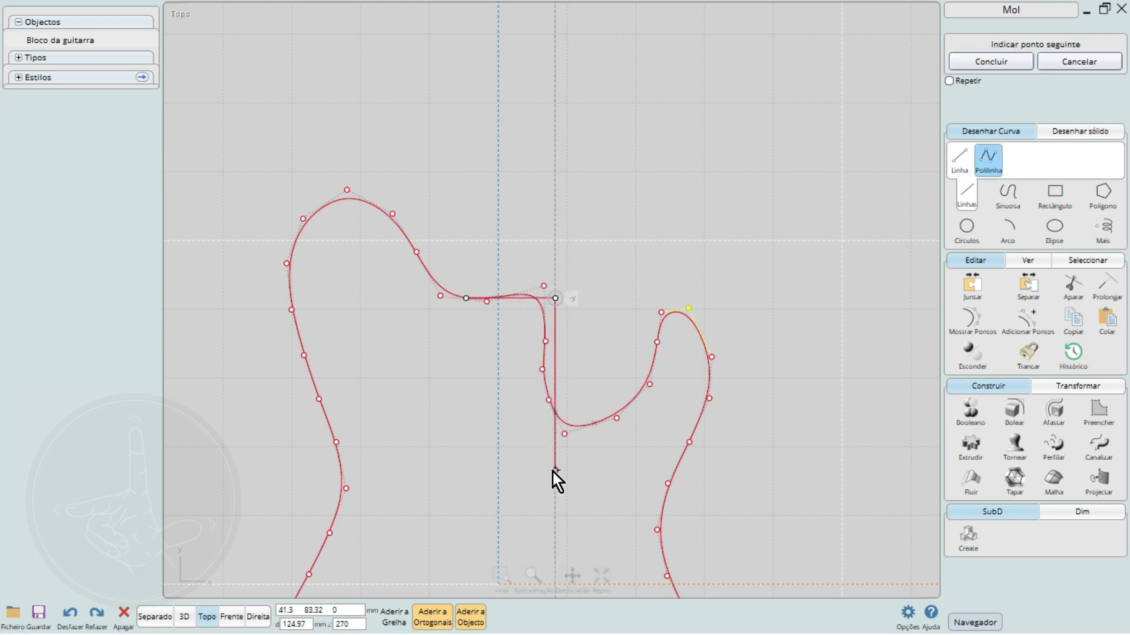
left_click(555, 456)
left_click(456, 457)
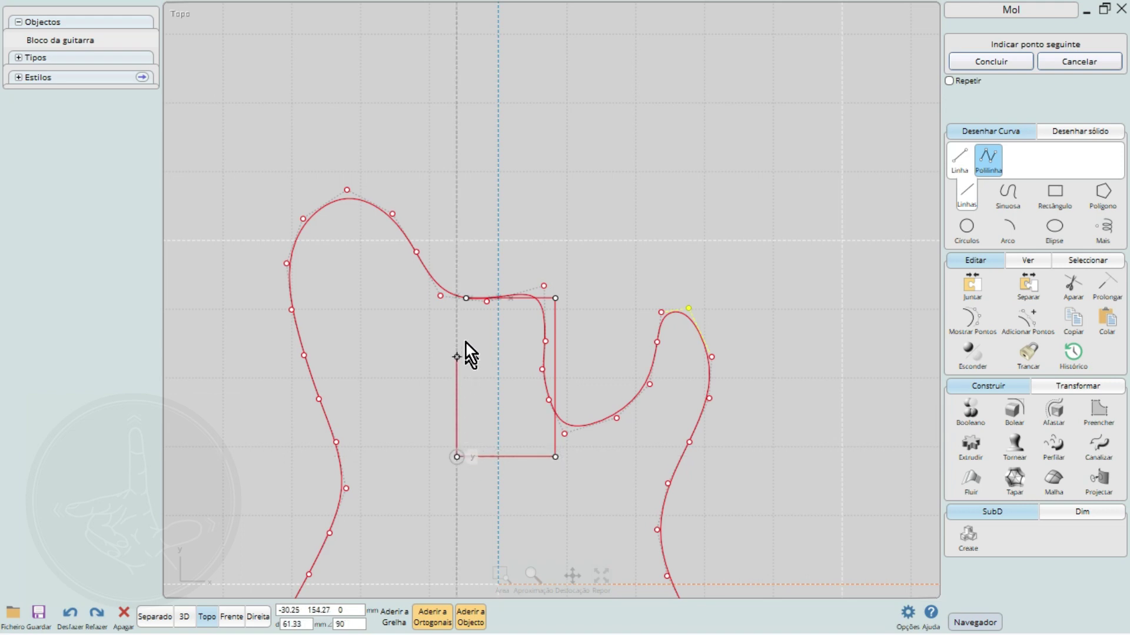
left_click(466, 298)
scroll(724, 198, "down", 5)
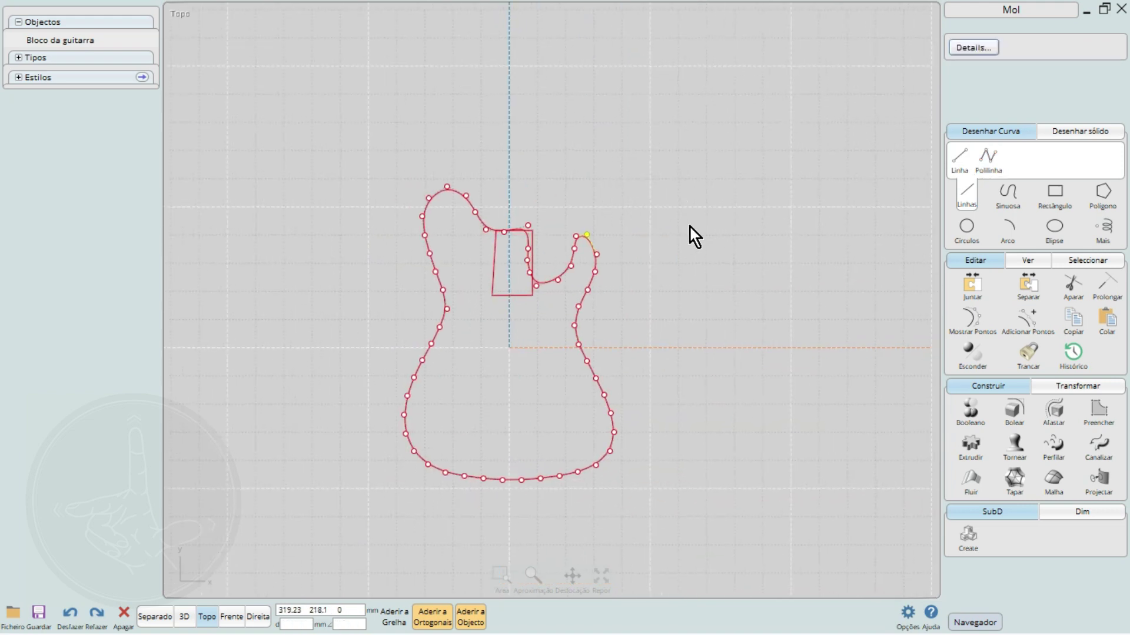
Delete the rebuilt body outline together with the neck joint polyline
left_click(706, 231)
right_click_drag(703, 231, 677, 253)
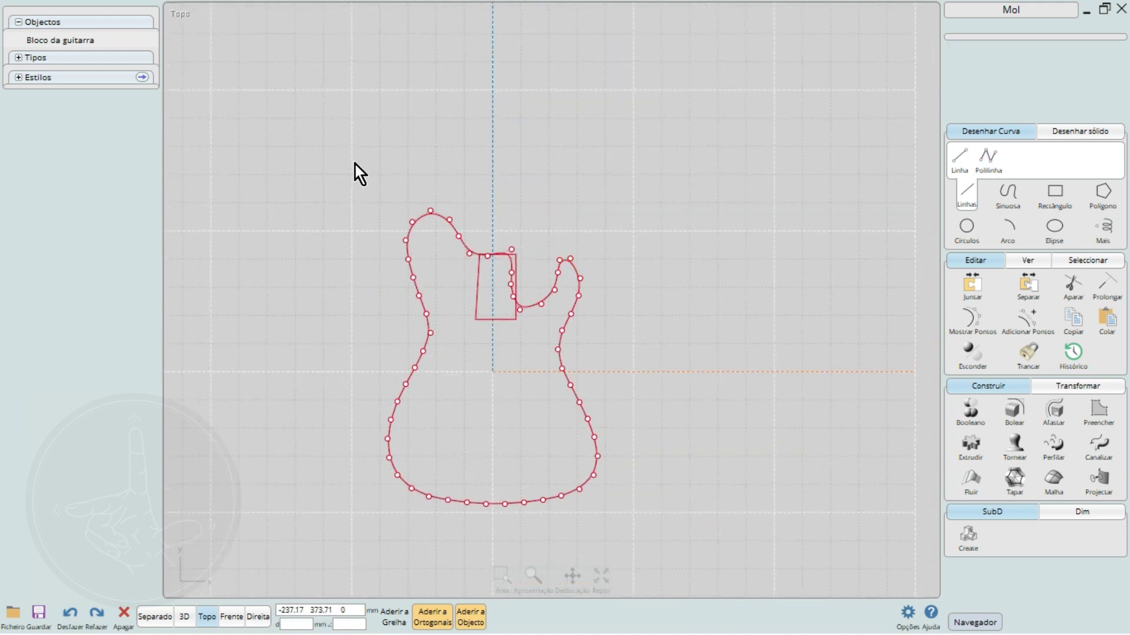
left_click_drag(355, 162, 632, 532)
key("Delete")
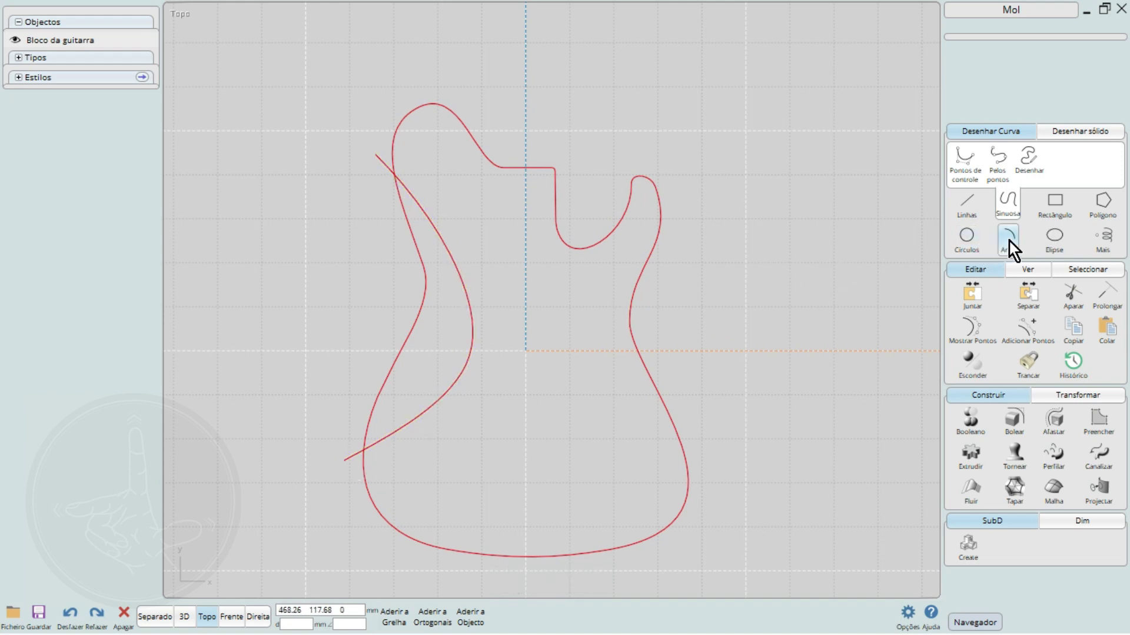
With object snap on, draw a three-point circle through the open curve's two outline intersections and its crossing with the horizontal axis
left_click(972, 244)
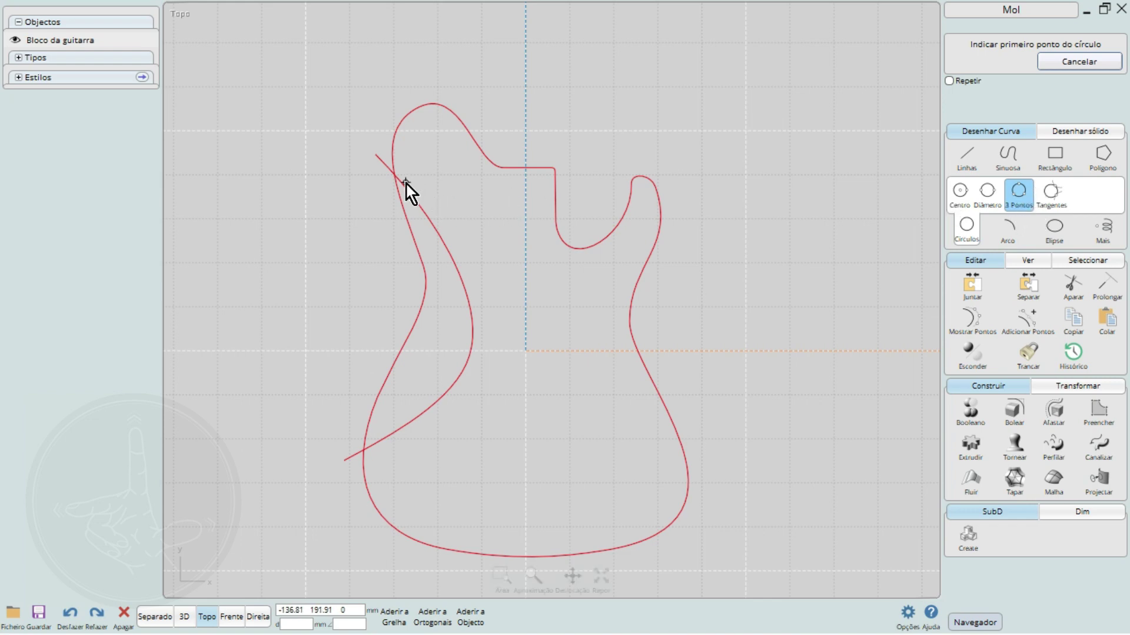
left_click(463, 616)
left_click(394, 175)
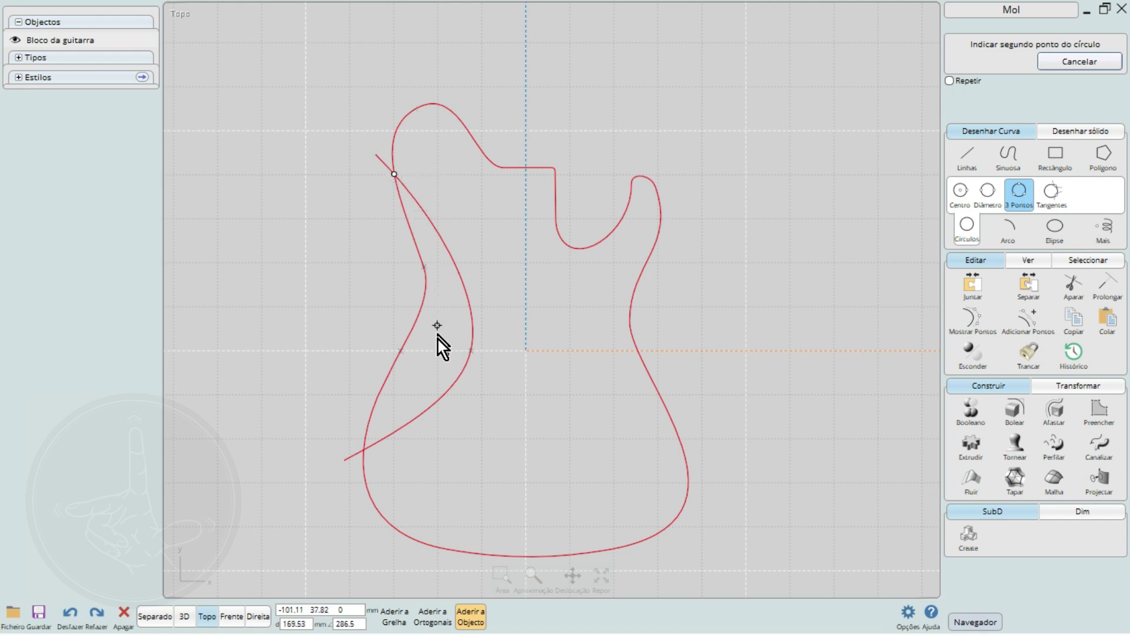
left_click(364, 451)
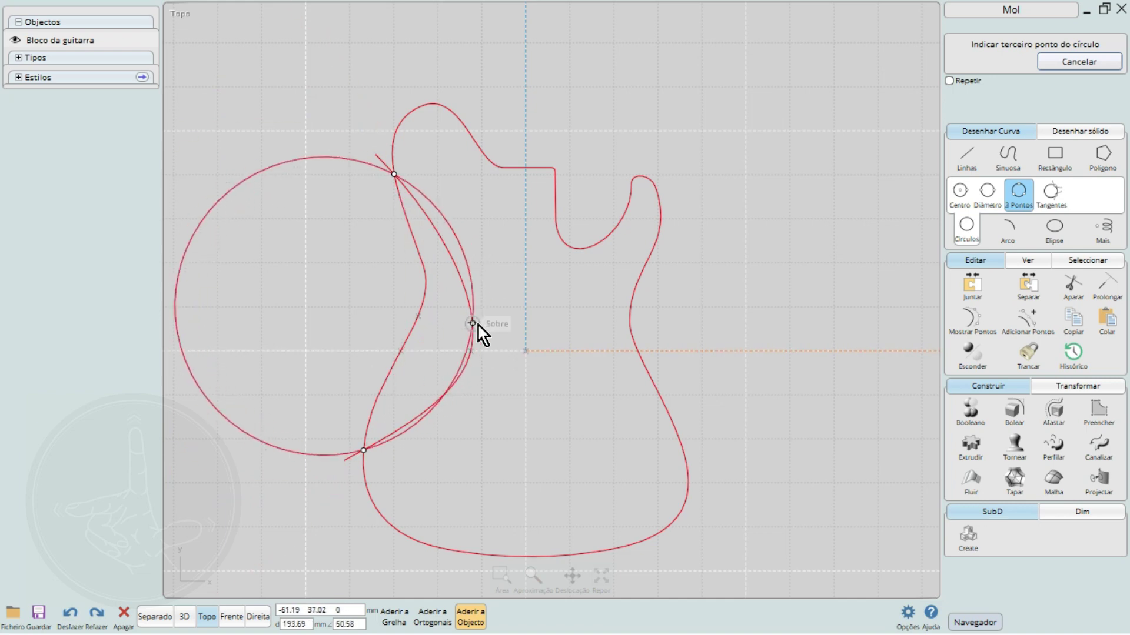
left_click(470, 350)
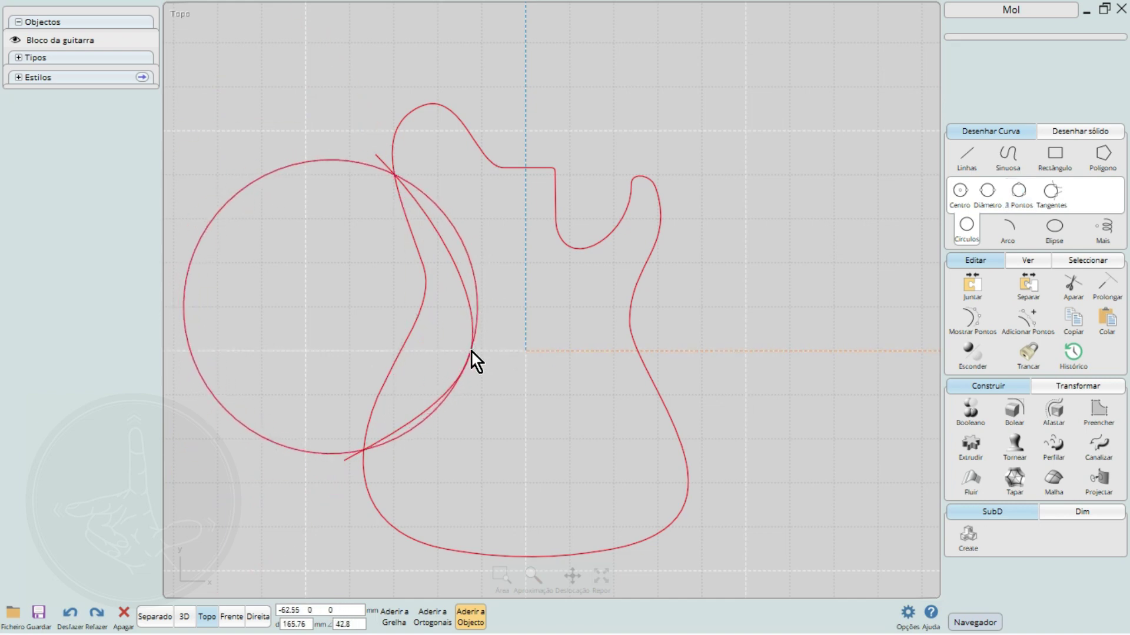
Move the open curve away from the circle for comparison, restore its position, and select the circle
right_click_drag(514, 285, 595, 270)
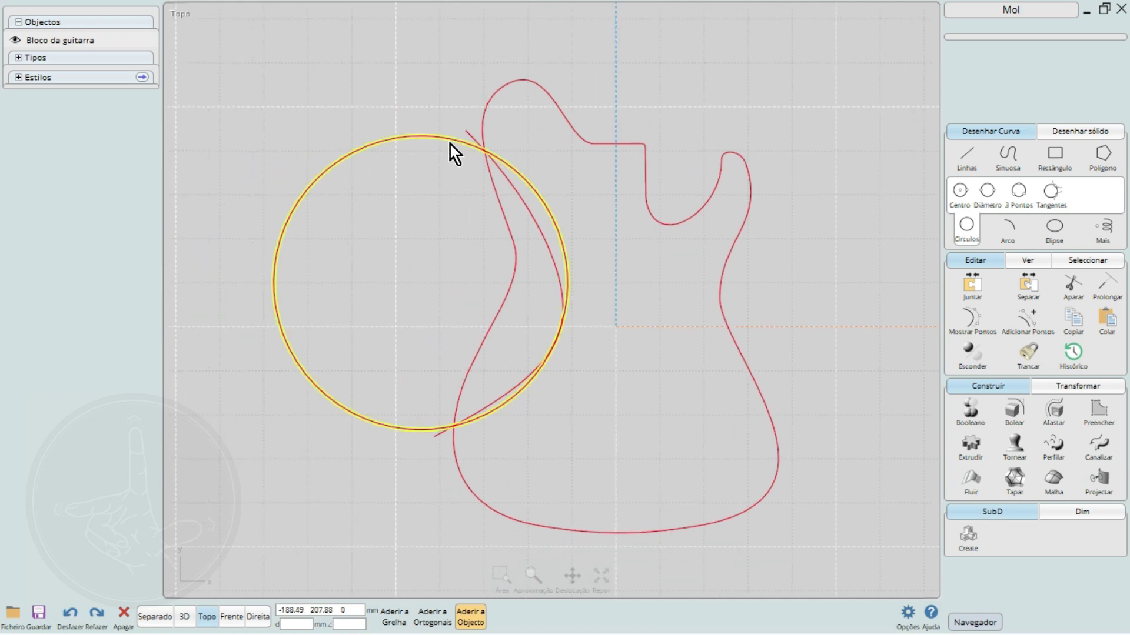
left_click(517, 376)
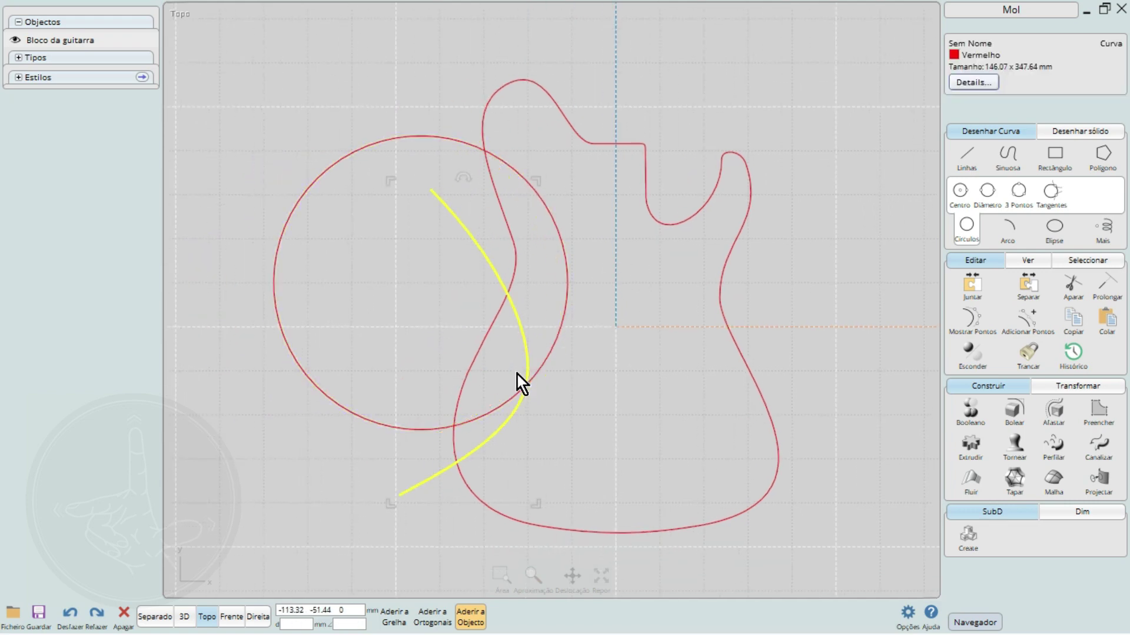
left_click(577, 220)
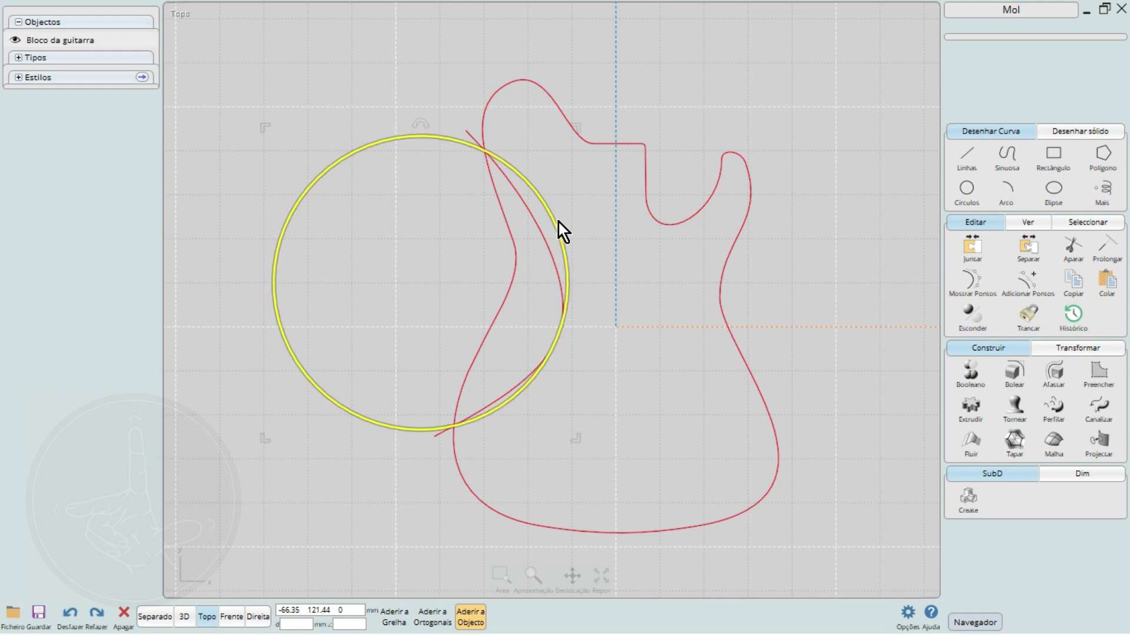
left_click(559, 223)
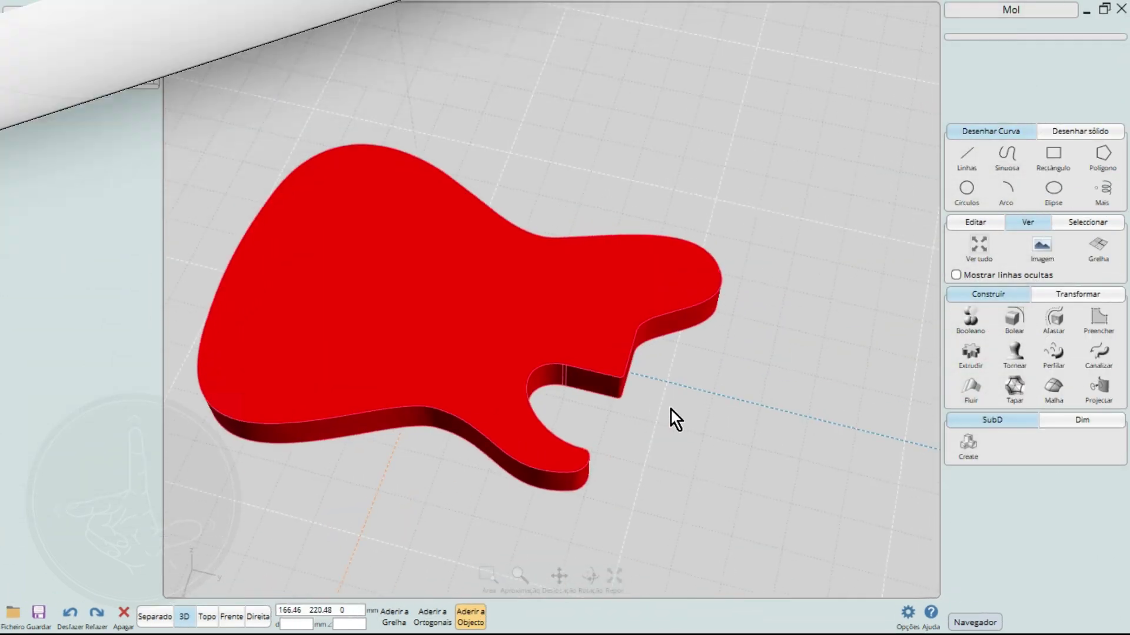
Draw a six-point freeform curve through points on the body's back face, from the lower bout edge past the waist to the longer horn
right_click_drag(670, 411, 324, 245)
scroll(379, 351, "up", 3)
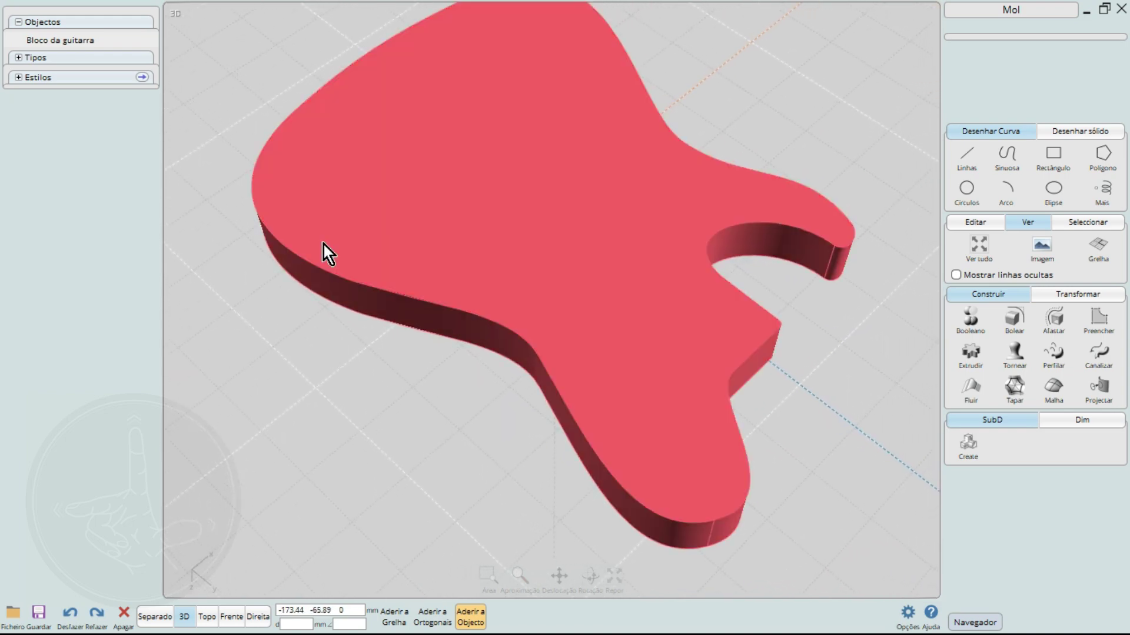
left_click(1006, 159)
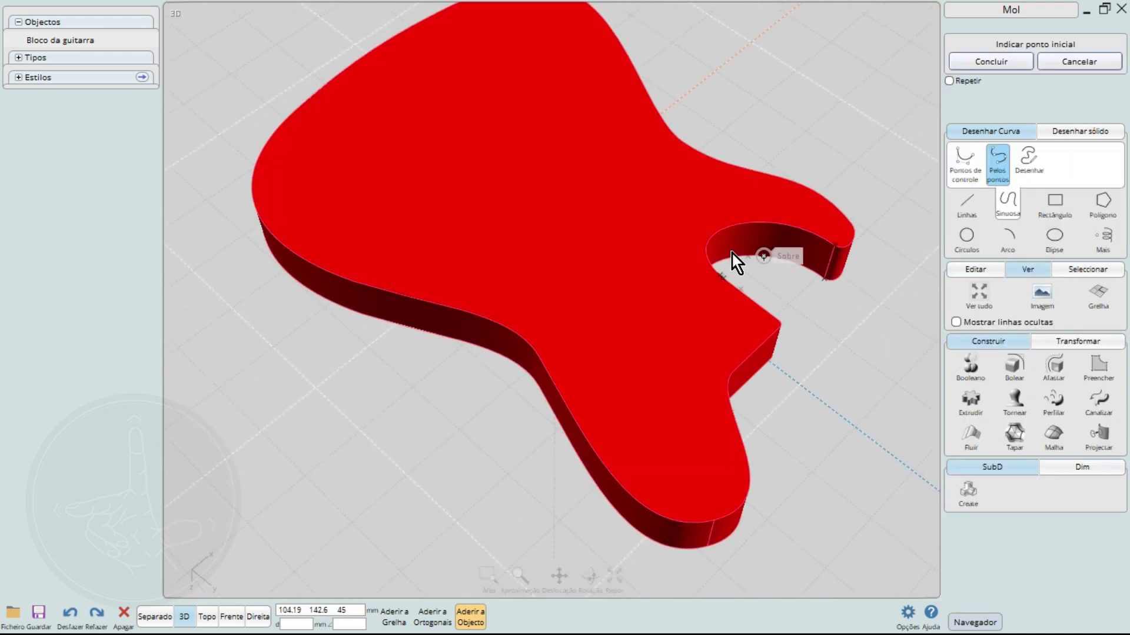
left_click(268, 229)
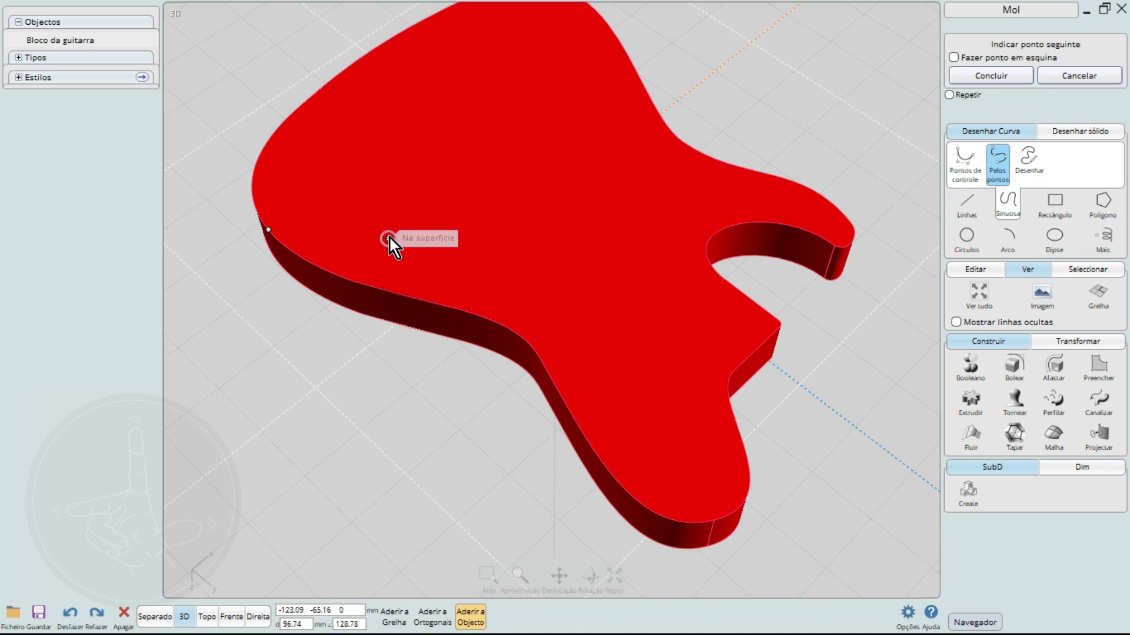
left_click(389, 235)
left_click(534, 246)
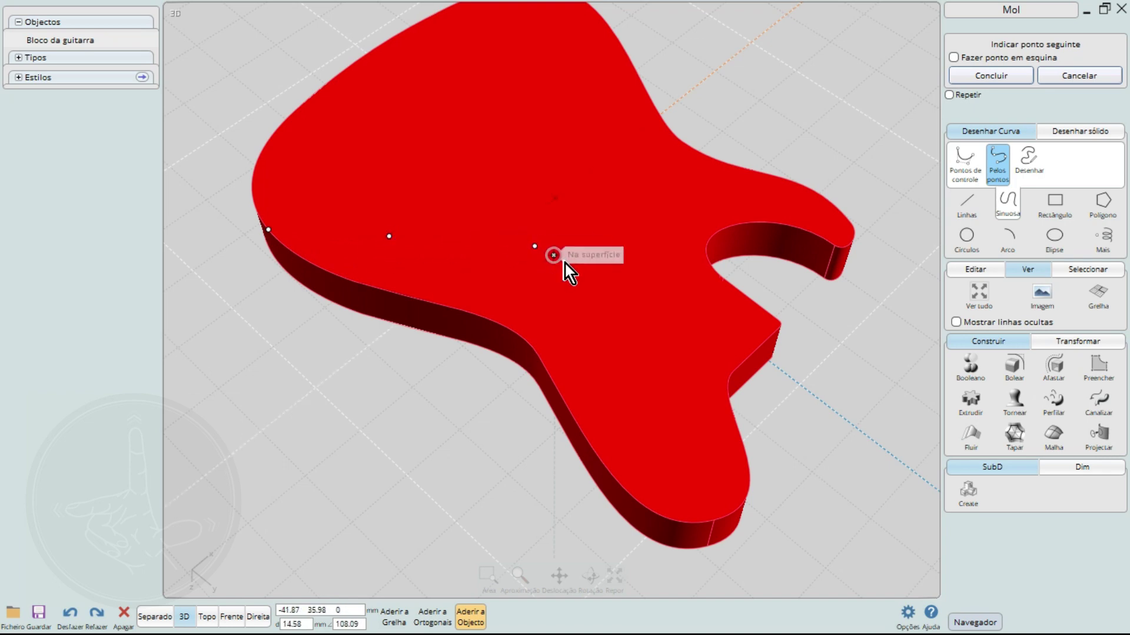
left_click(590, 305)
left_click(615, 406)
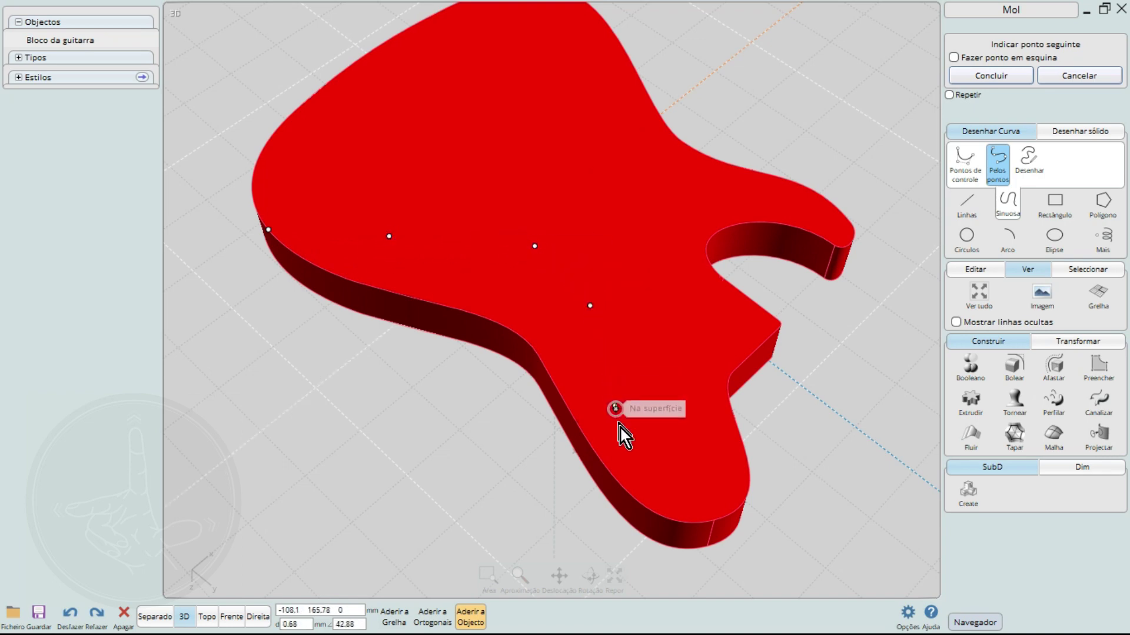
left_click(629, 491)
key("Tab")
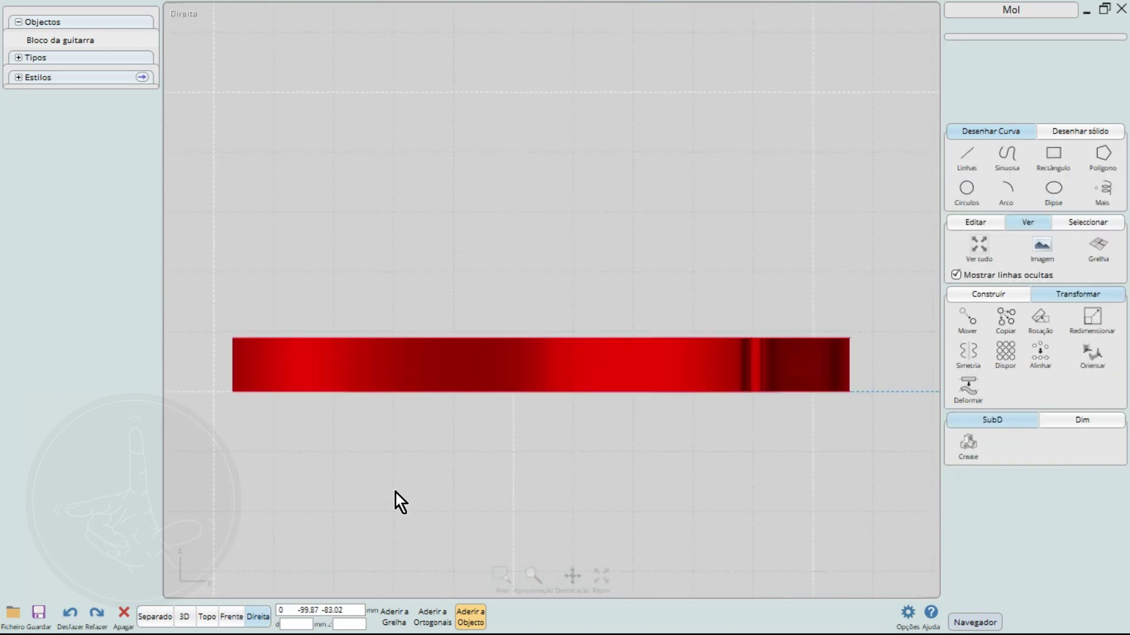
Draw a three-point arc of about 661 mm radius along the waist side, with its ends at Z 0 and its middle about 25 mm higher
scroll(395, 493, "down", 2)
left_click(155, 617)
right_click_drag(706, 265, 691, 205)
scroll(658, 210, "up", 3)
left_click(1006, 191)
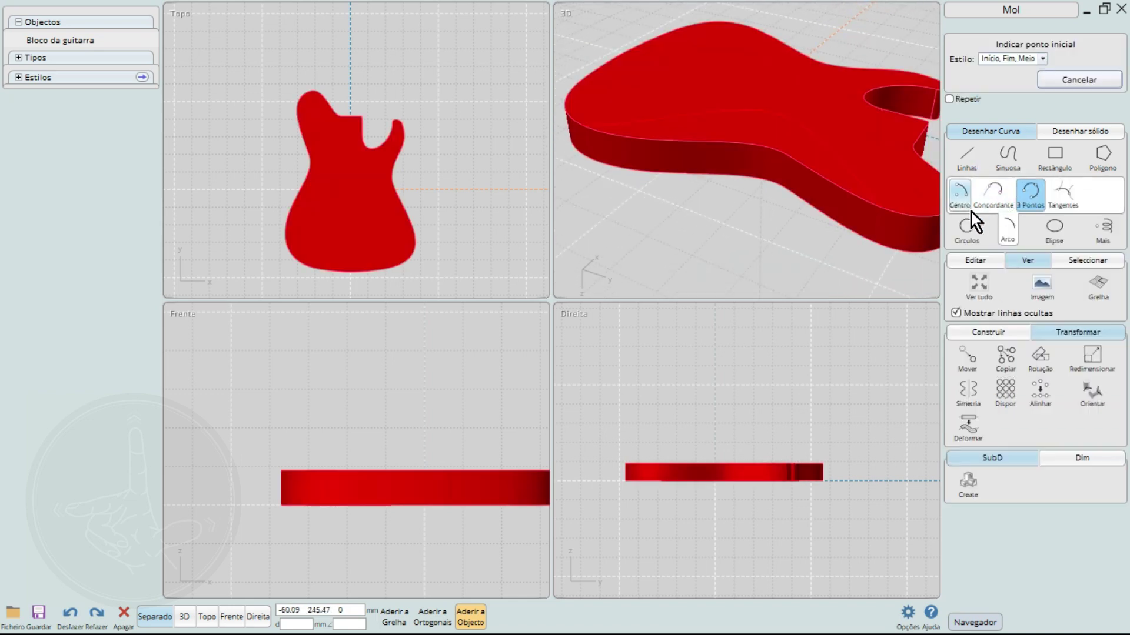
left_click(883, 209)
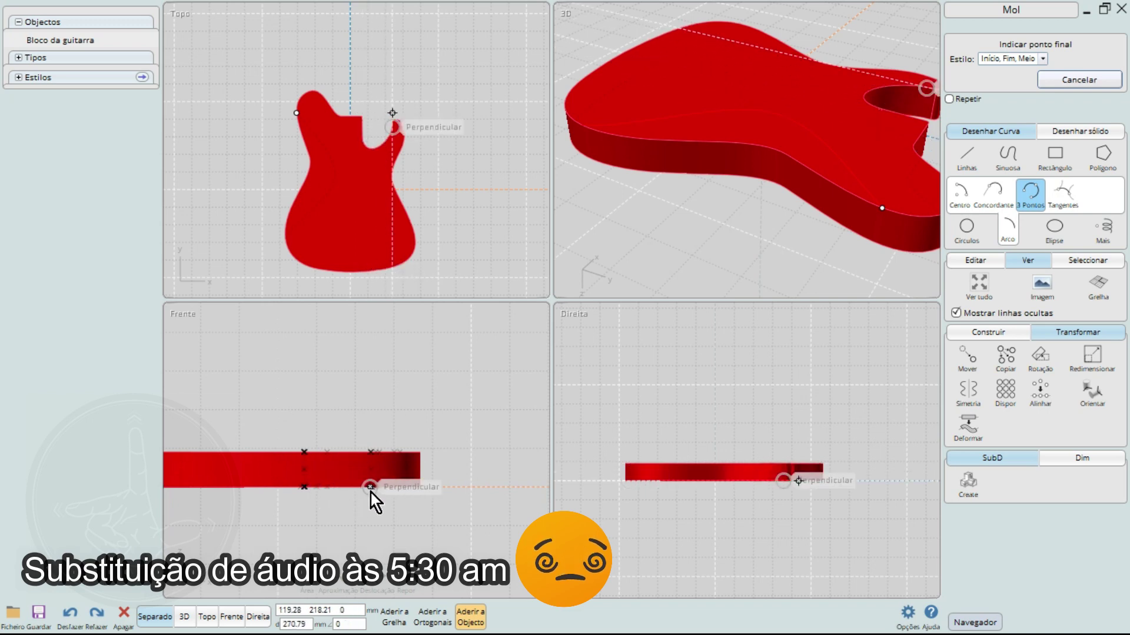
left_click(661, 482)
scroll(706, 471, "up", 3)
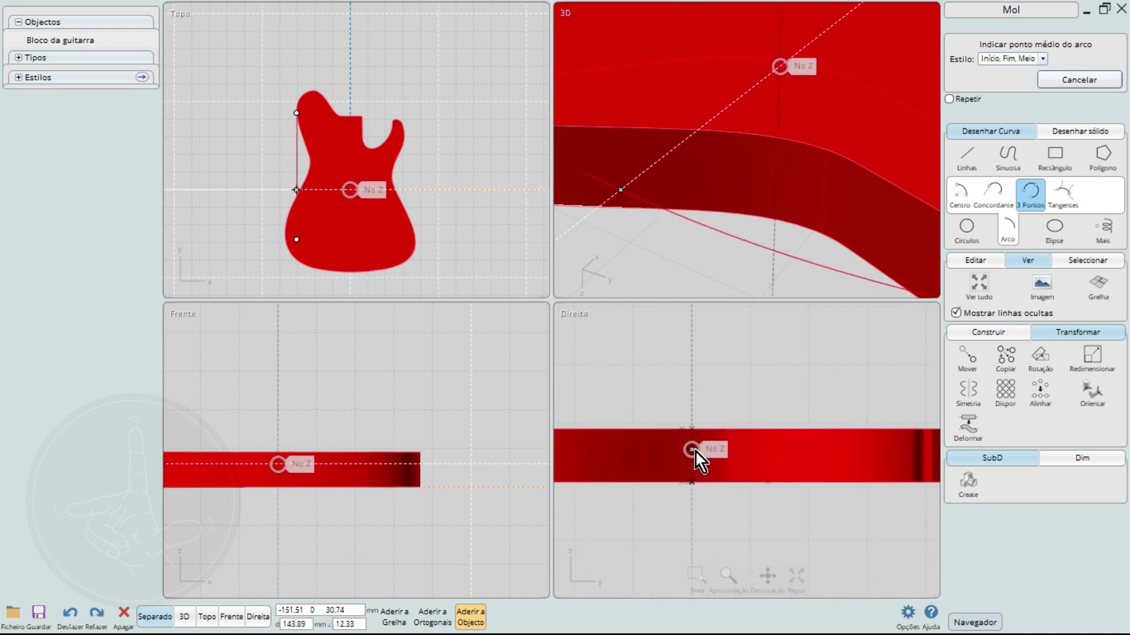
left_click(693, 457)
scroll(689, 473, "down", 1)
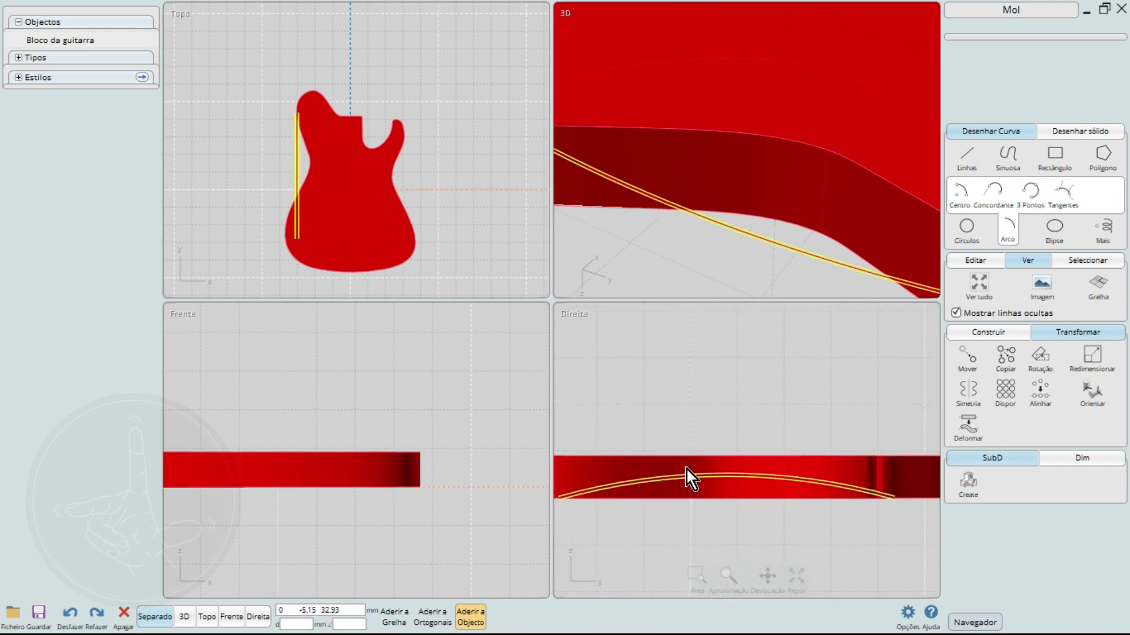
key("Escape")
With orthogonal snap on, move the arc straight outward clear of the body's waist side and check it in the right and left side views
left_click(184, 617)
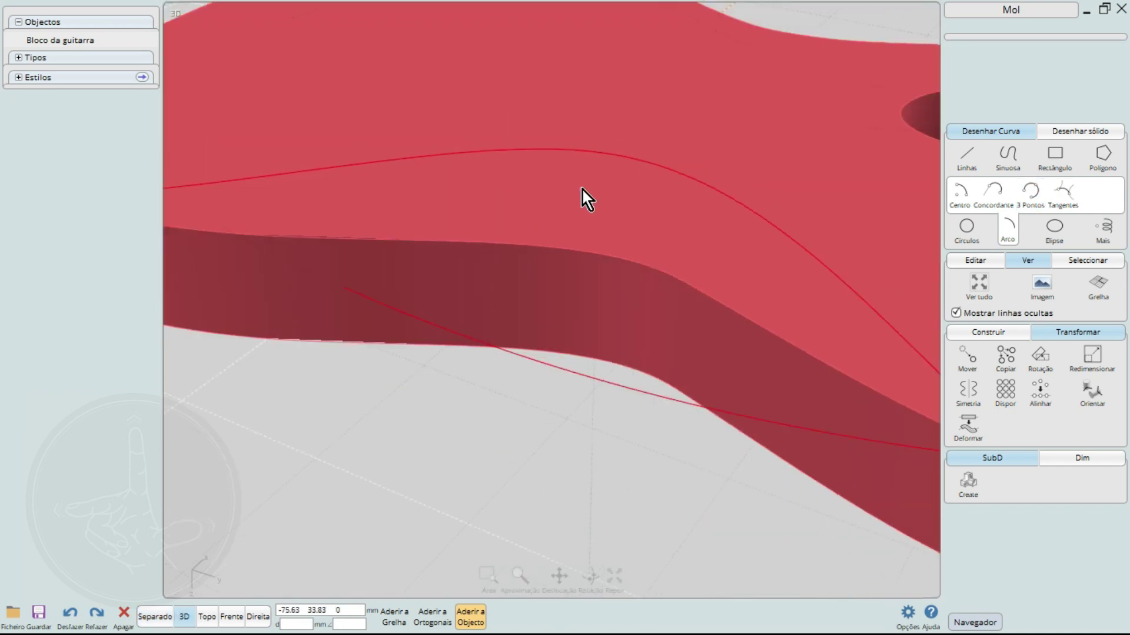
scroll(583, 190, "down", 5)
left_click(568, 242)
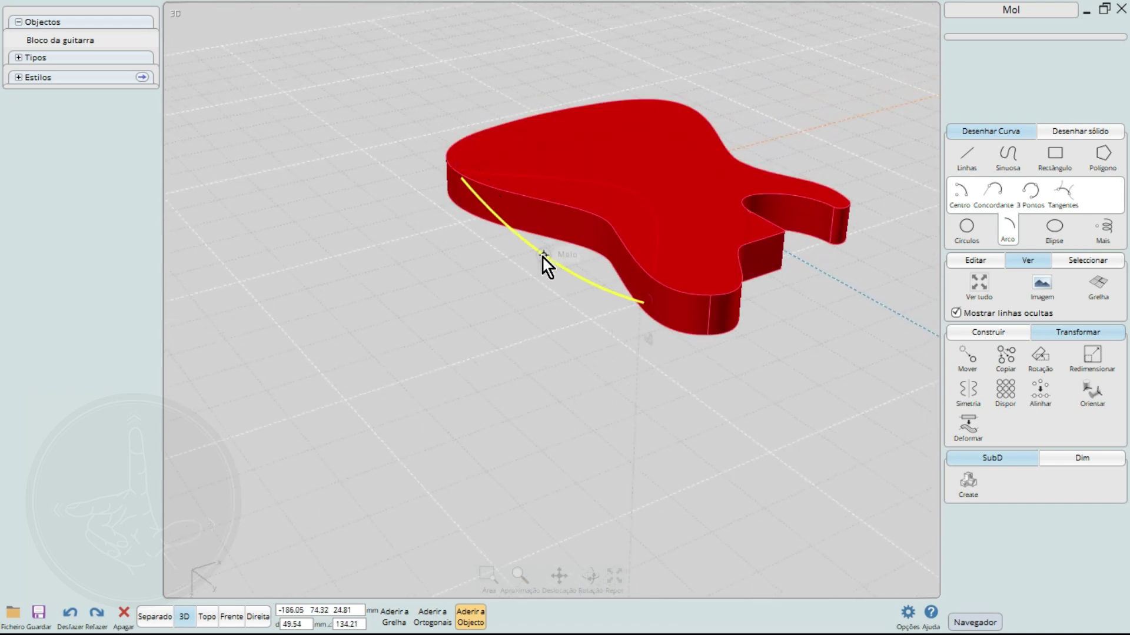
left_click(432, 615)
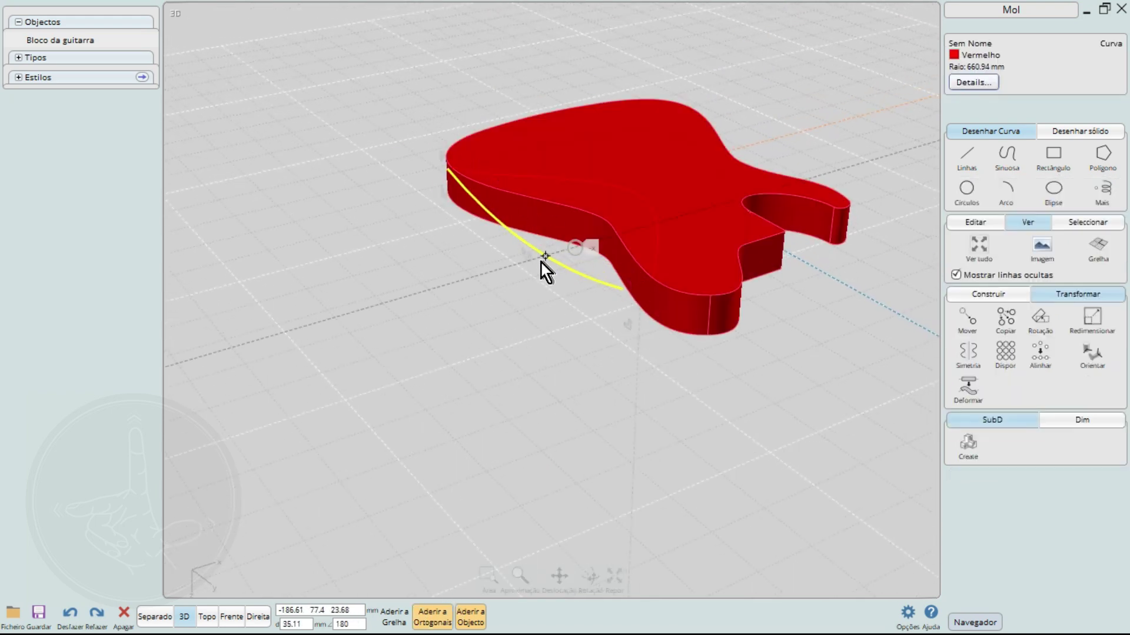
left_click(254, 617)
key("Escape")
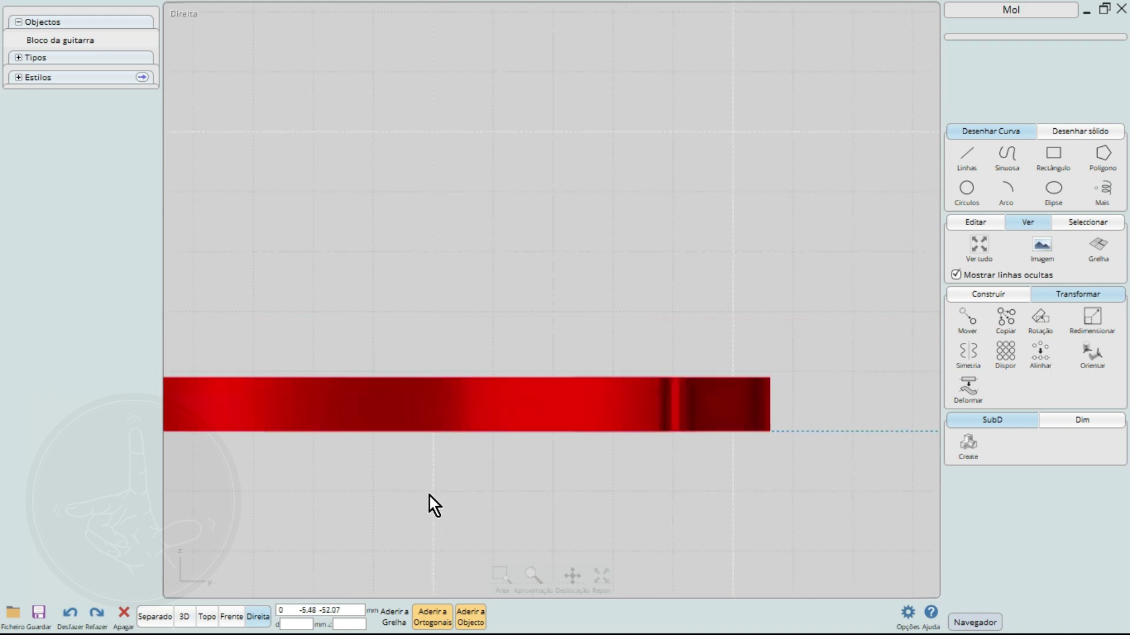
left_click(258, 617)
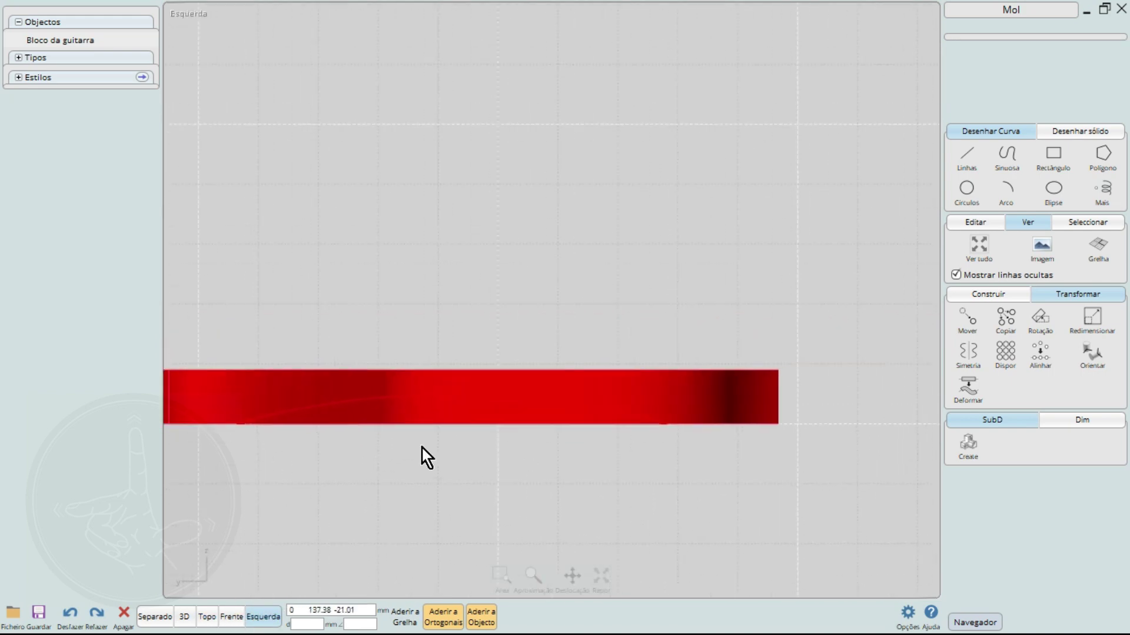
Project the side arc onto the guitar body perpendicular to the arc's plane, deleting the original arc
left_click(1004, 422)
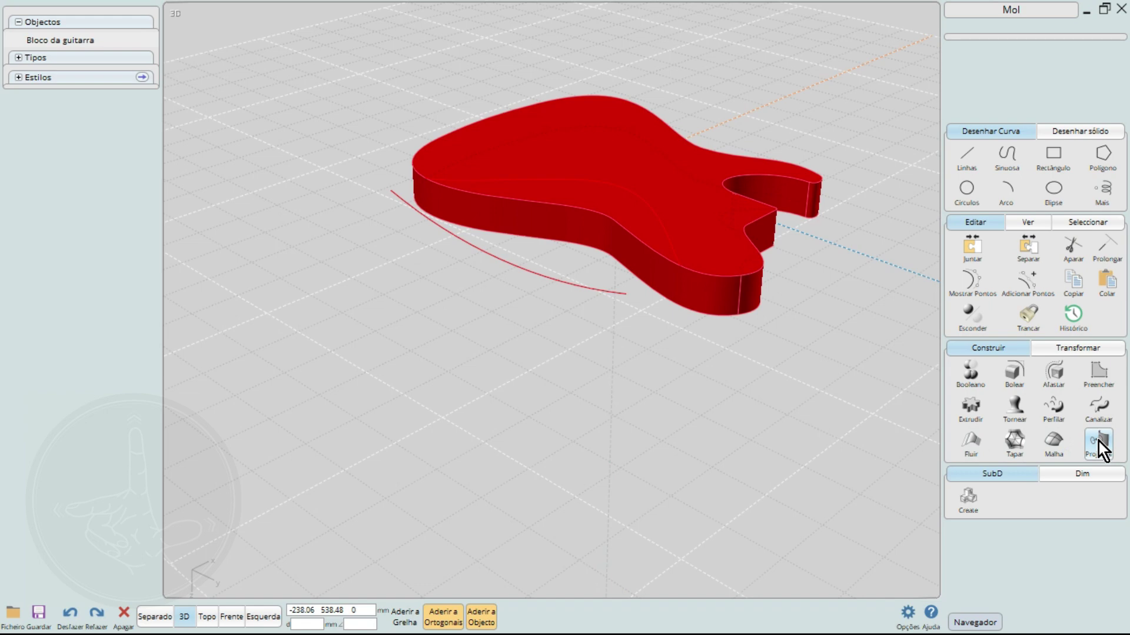
left_click(1098, 444)
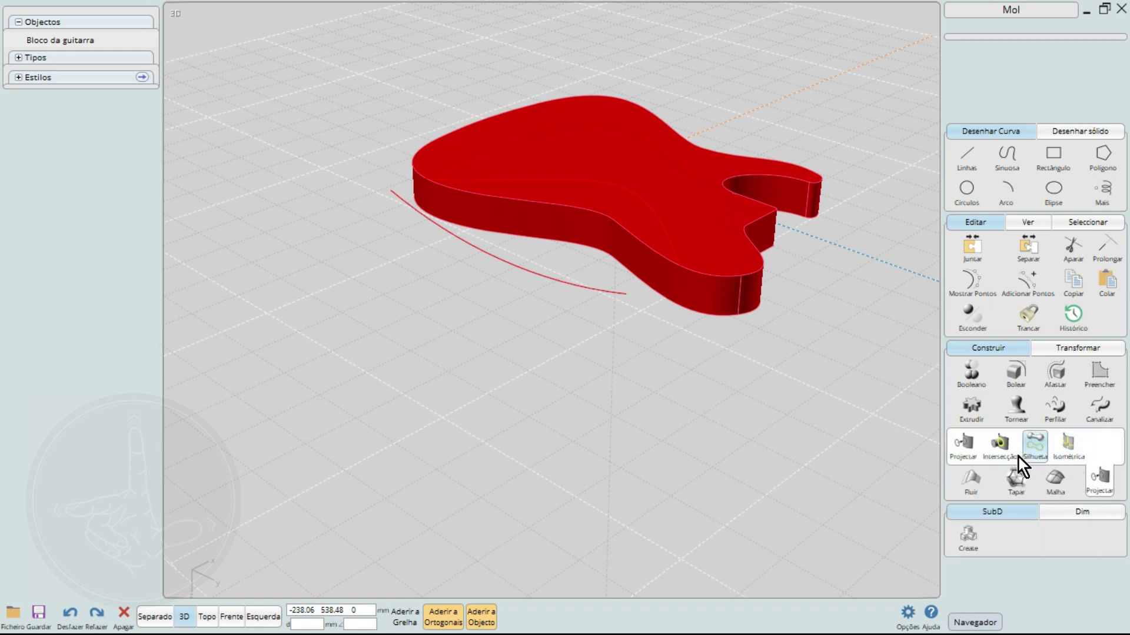
left_click(972, 454)
left_click(609, 294)
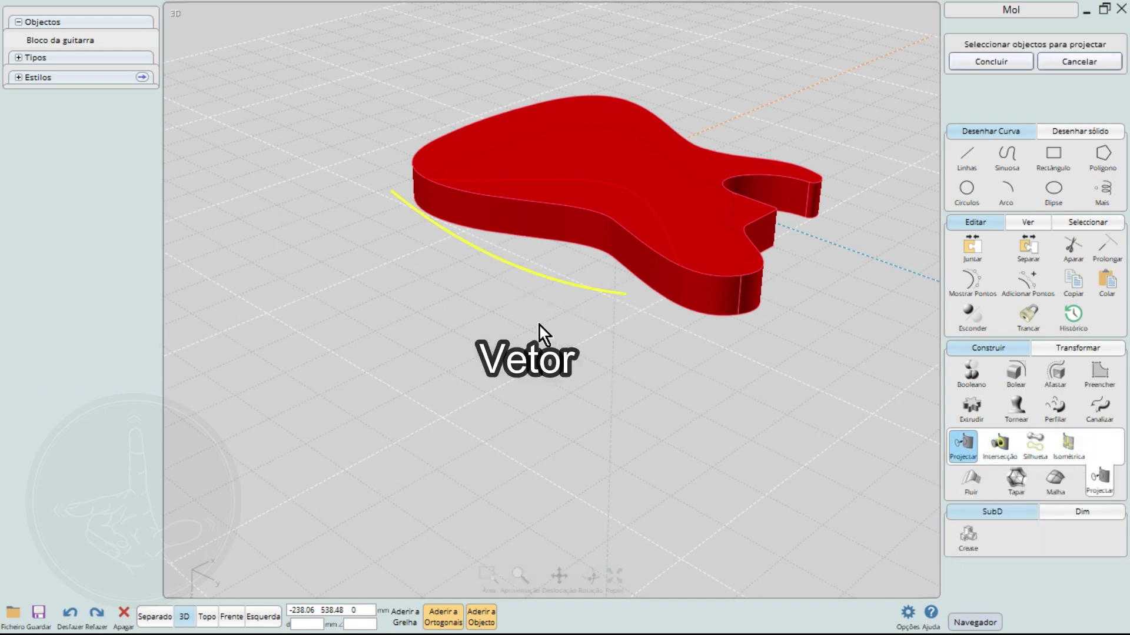
key("Return")
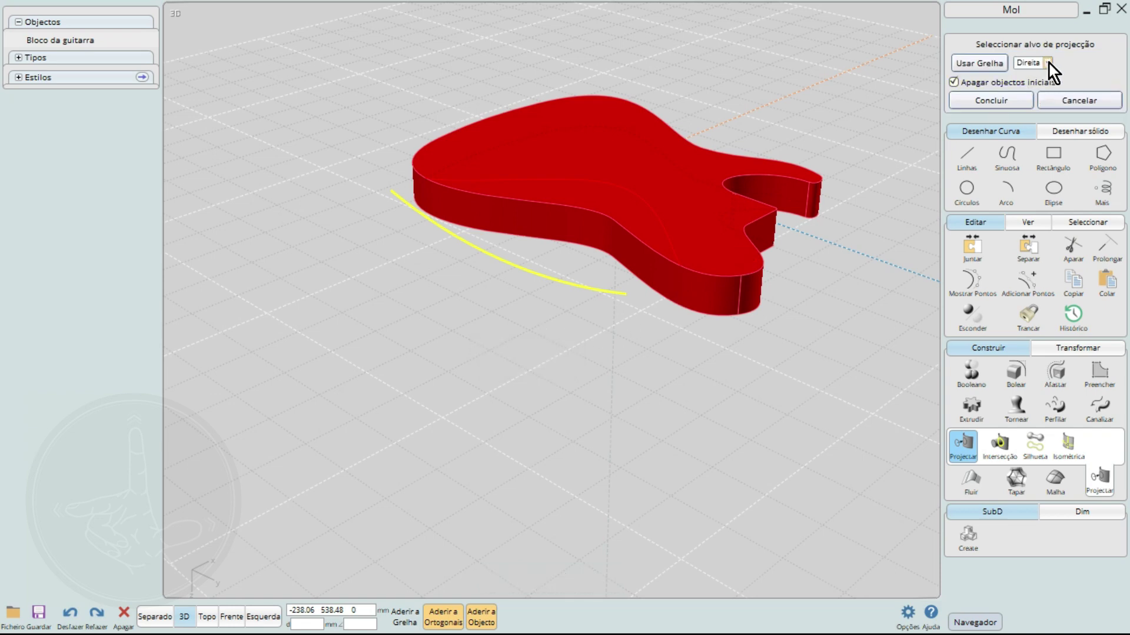
left_click(580, 237)
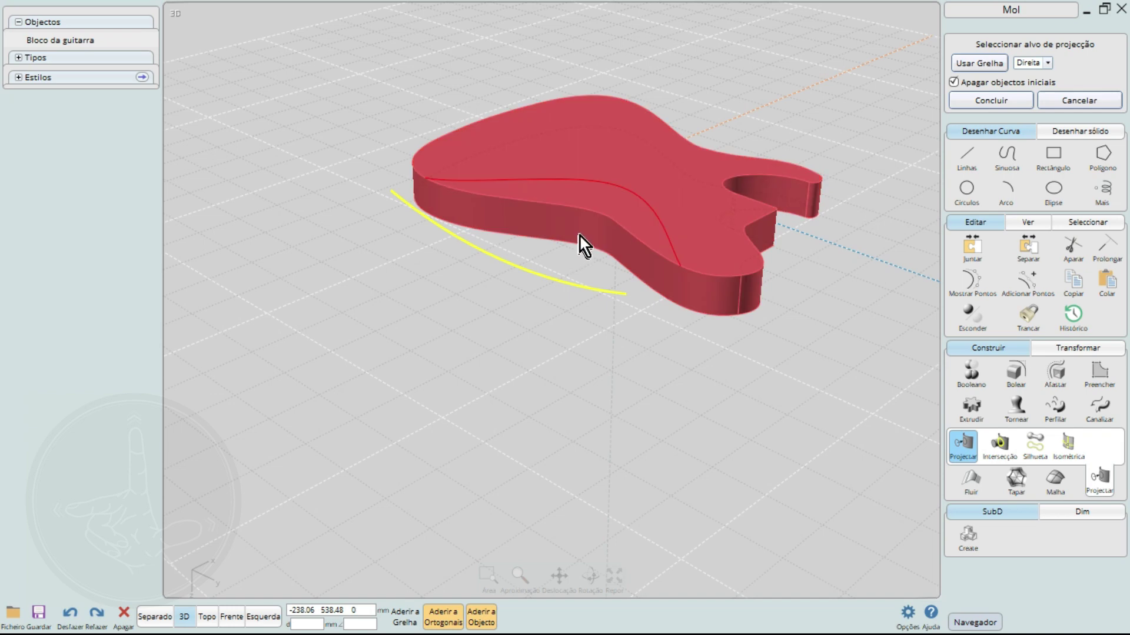
left_click(580, 241)
key("Return")
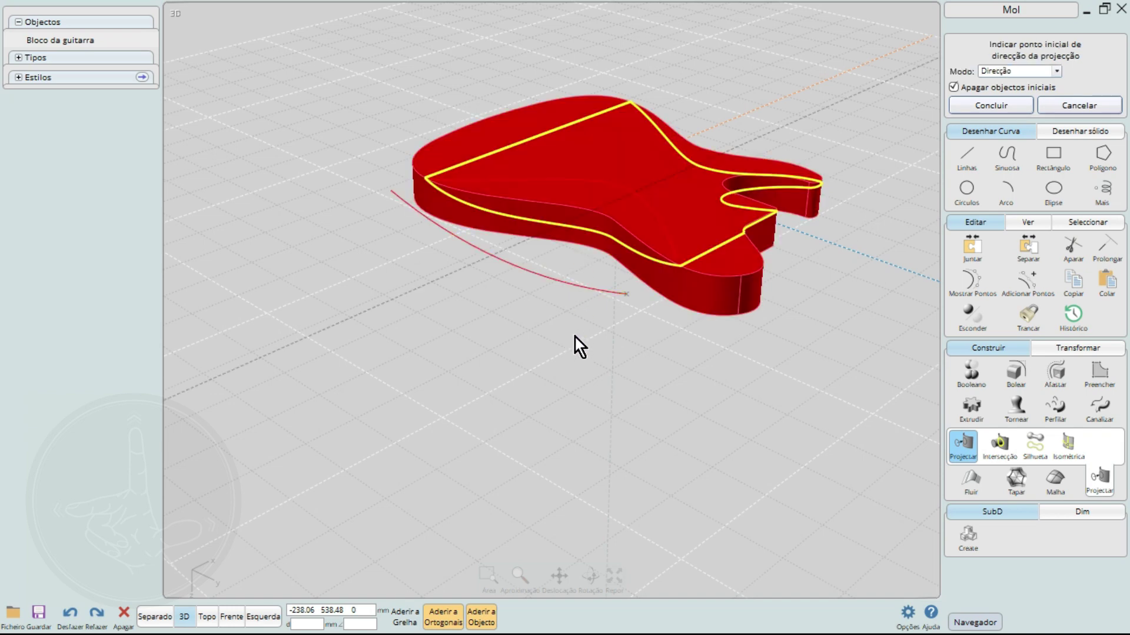
left_click(1017, 71)
left_click(1015, 82)
left_click(994, 105)
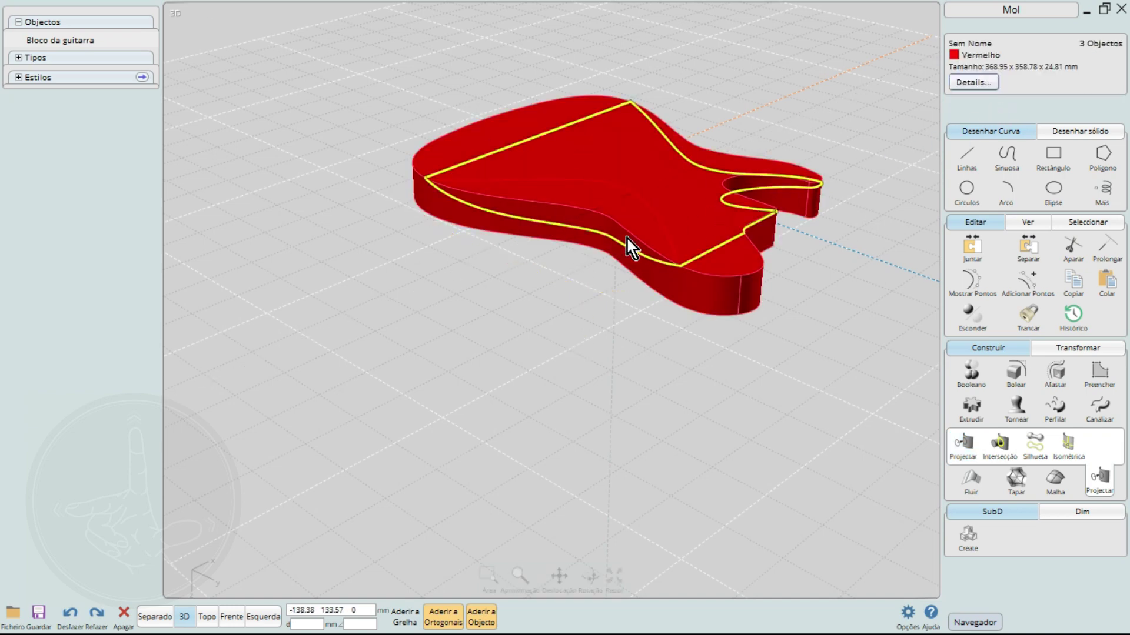
Separate the projected curves and delete the unneeded segments, including the two straight lines across the back face, keeping the waist-side curve
right_click_drag(533, 314, 521, 316)
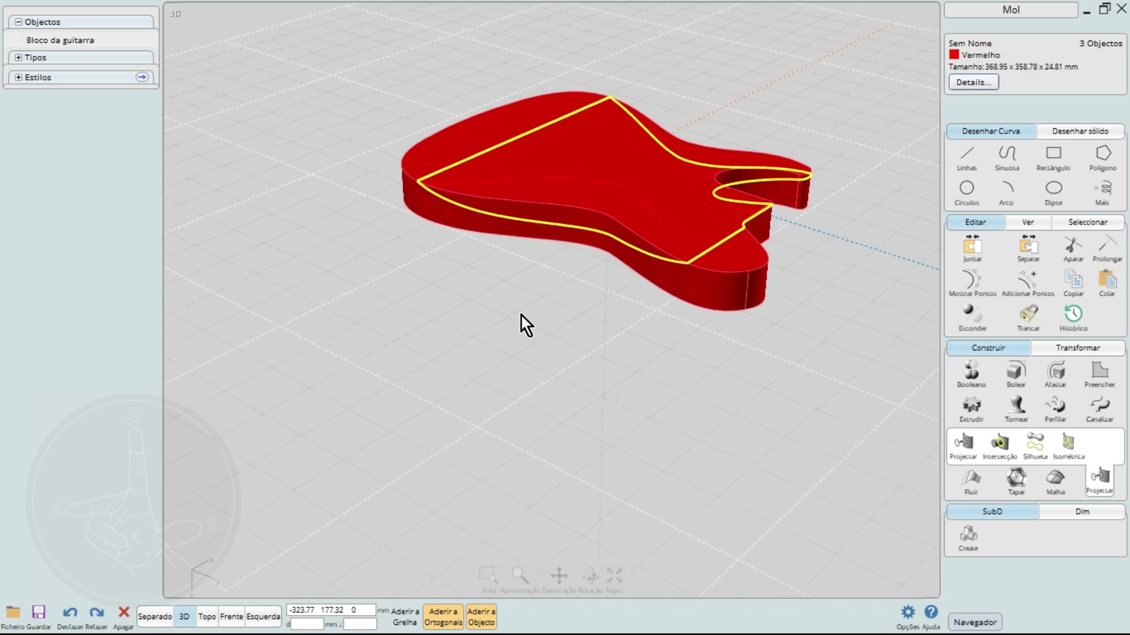
left_click(1026, 253)
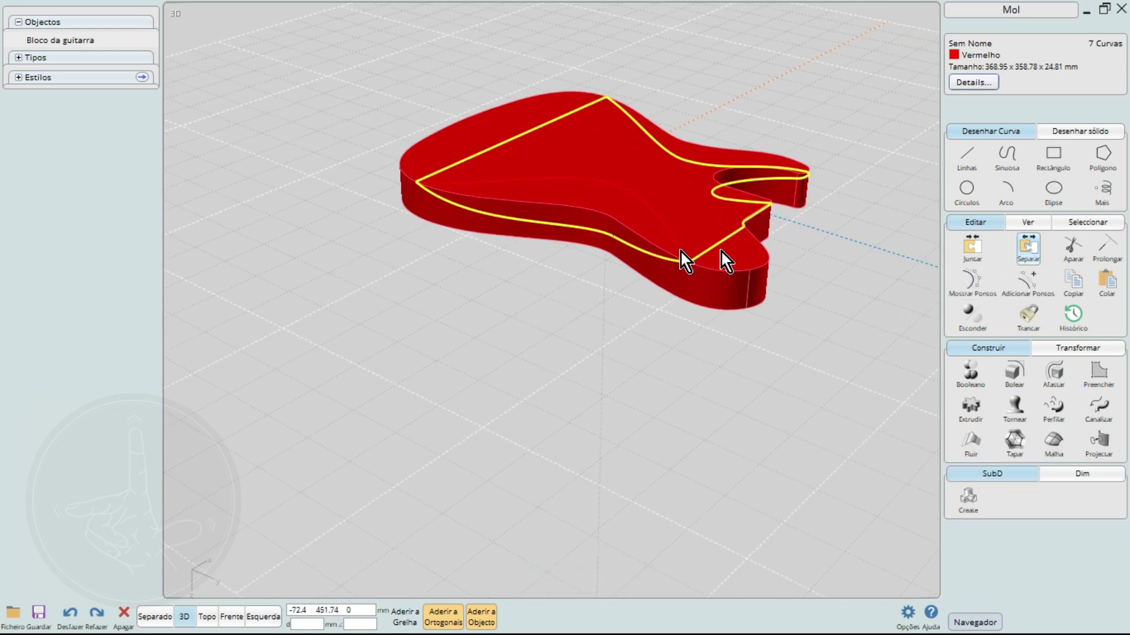
left_click(521, 223, "ctrl")
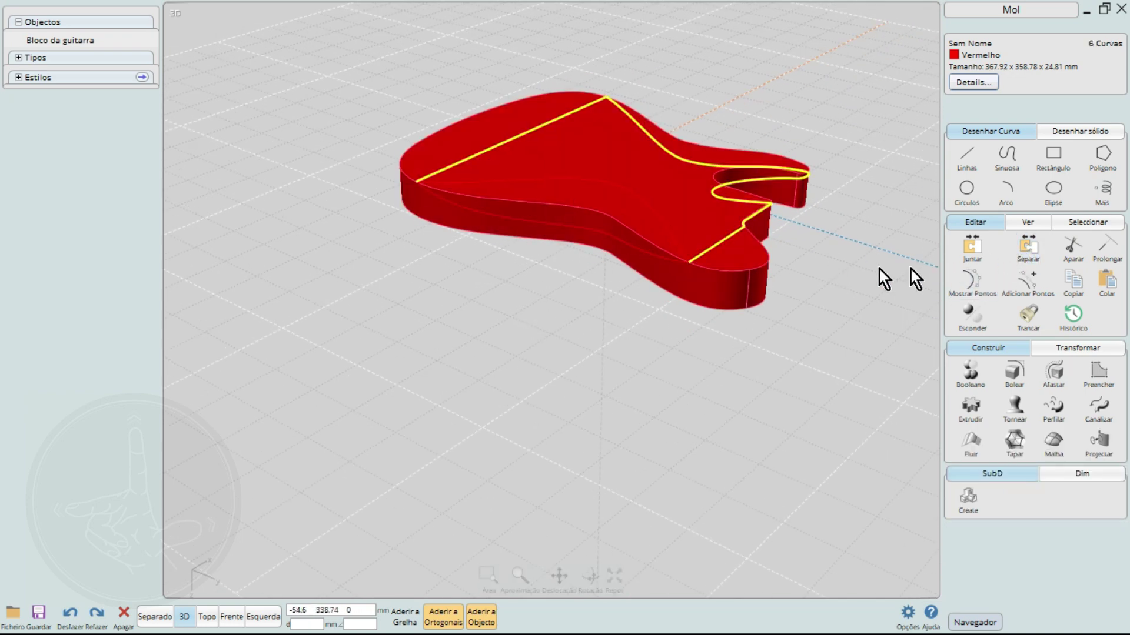
left_click(1037, 244)
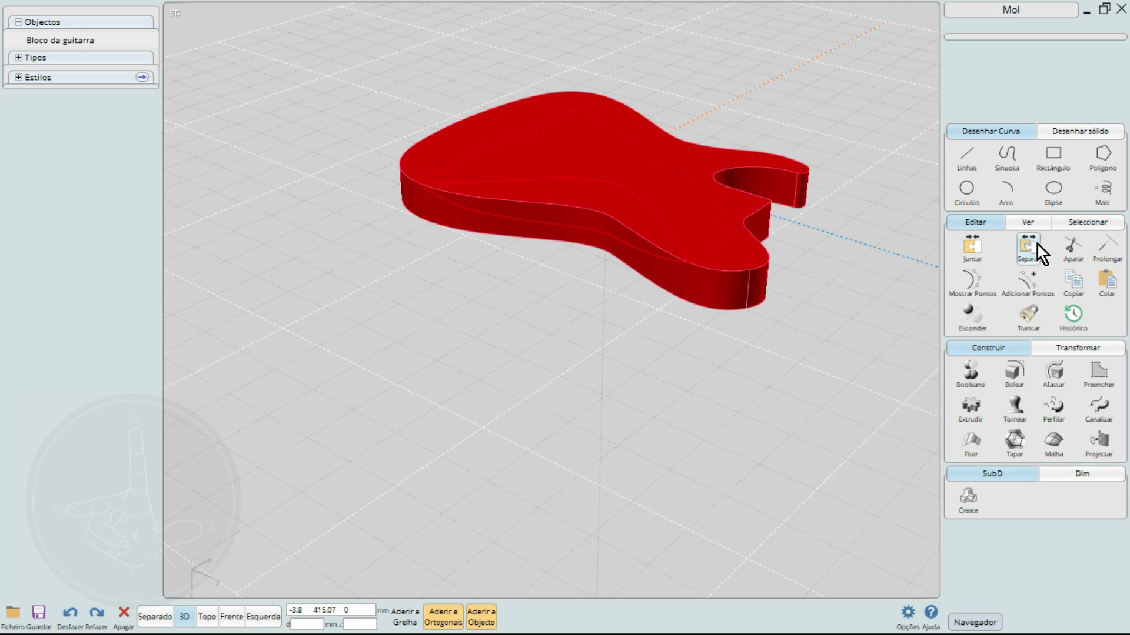
left_click(589, 230)
right_click_drag(613, 342, 432, 309)
left_click(573, 433)
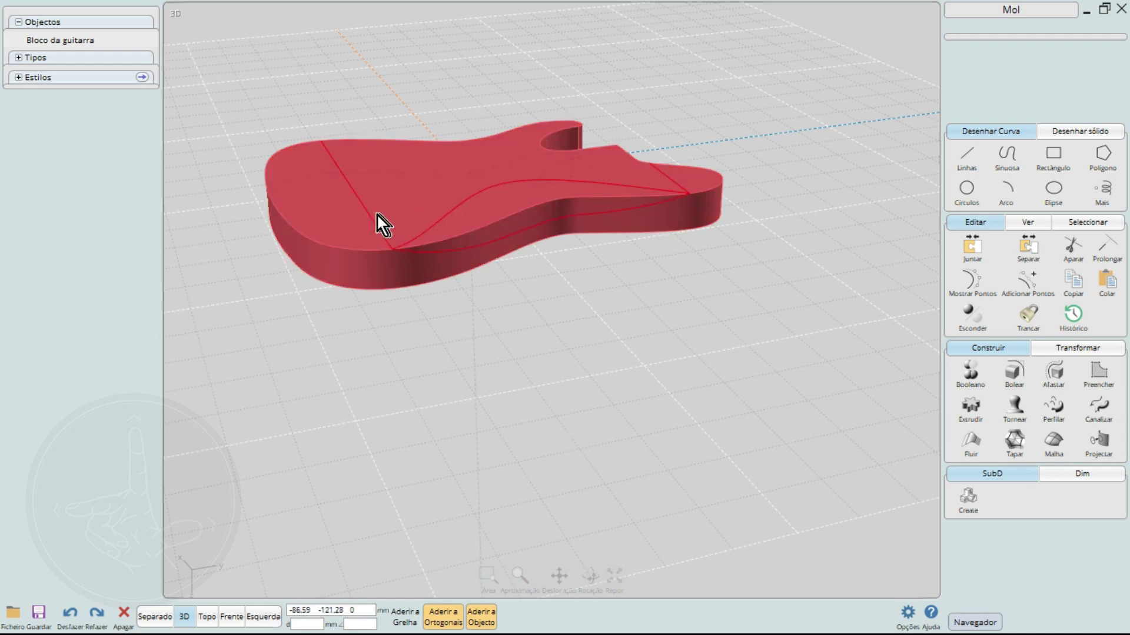
left_click(376, 215)
key("Escape")
left_click(662, 176)
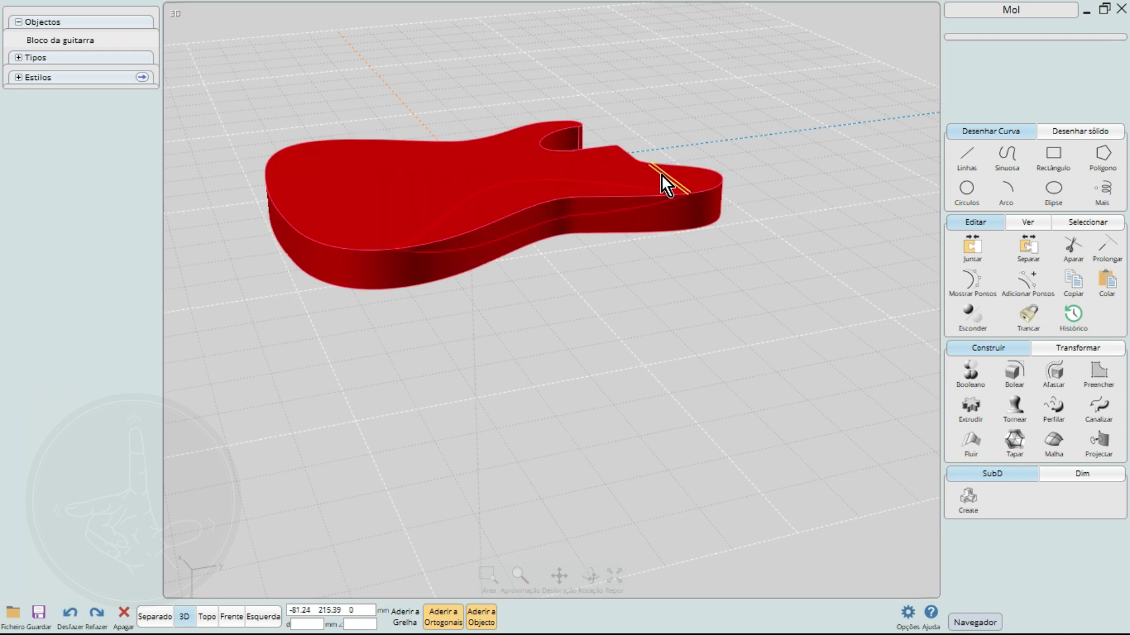
Join the freeform curve on the back face with the projected curve on the waist side
scroll(516, 291, "up", 5)
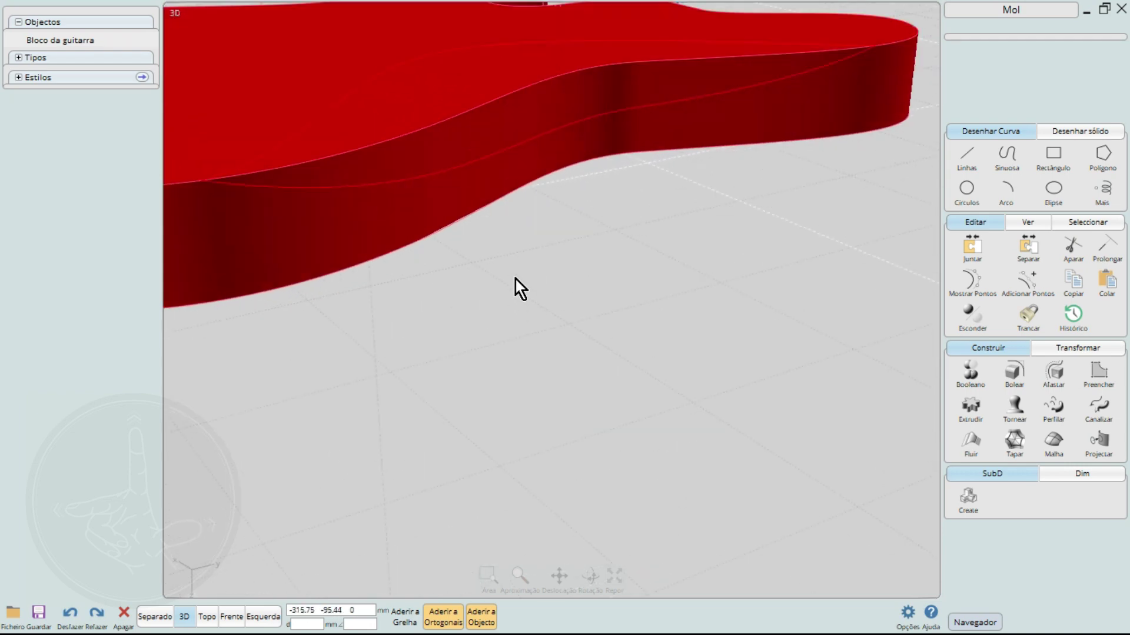
right_click_drag(515, 280, 607, 307)
left_click(462, 150)
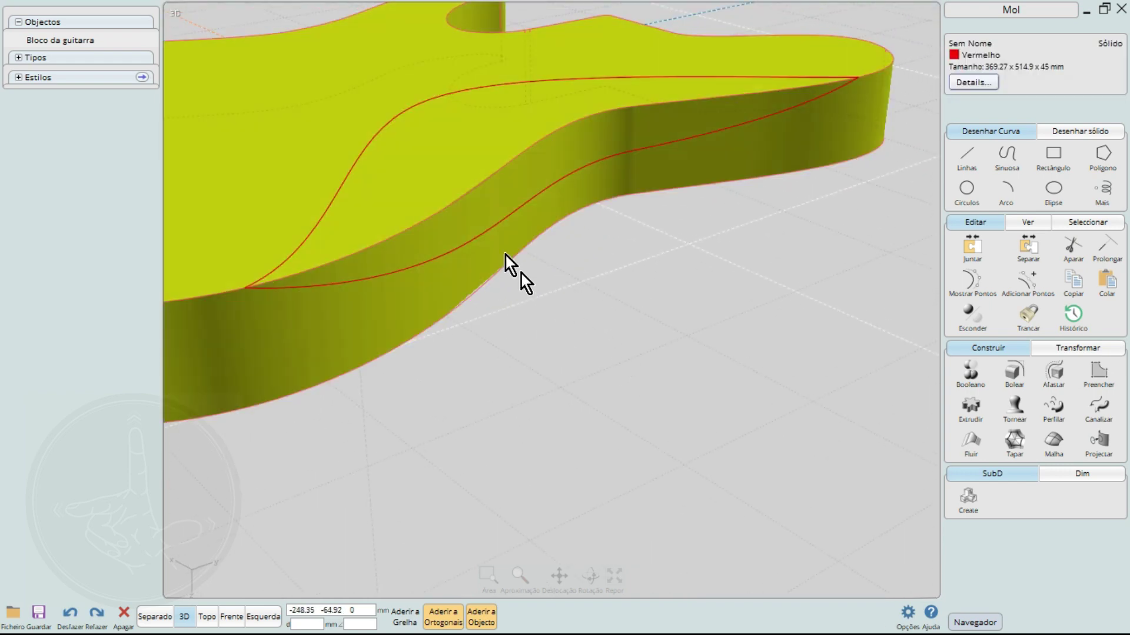
left_click(599, 347)
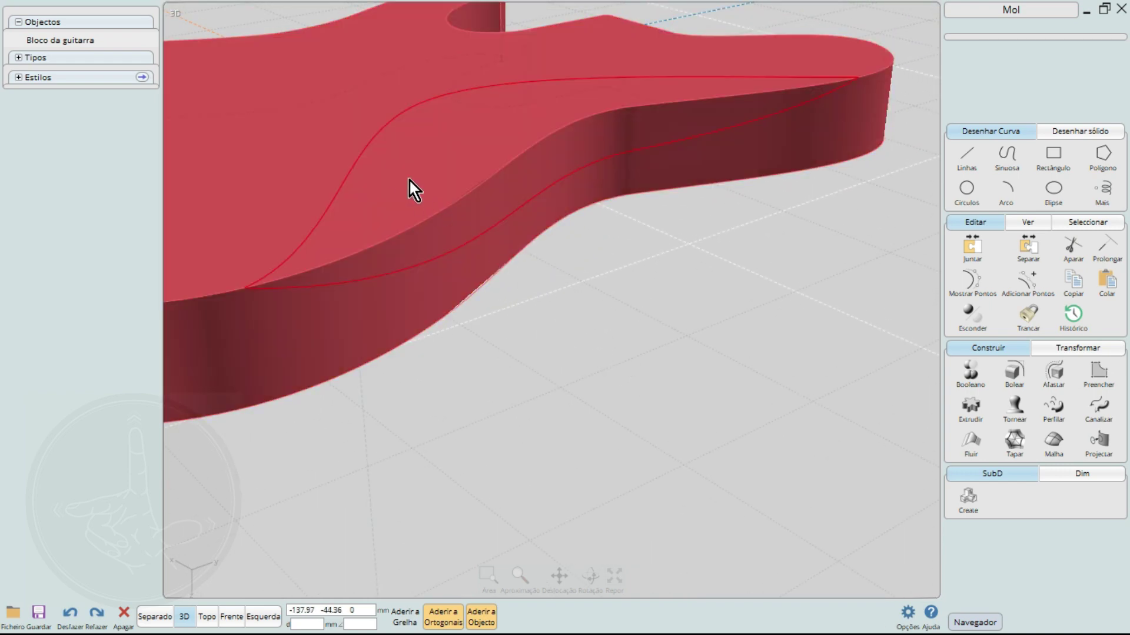
left_click(361, 154)
left_click(431, 256)
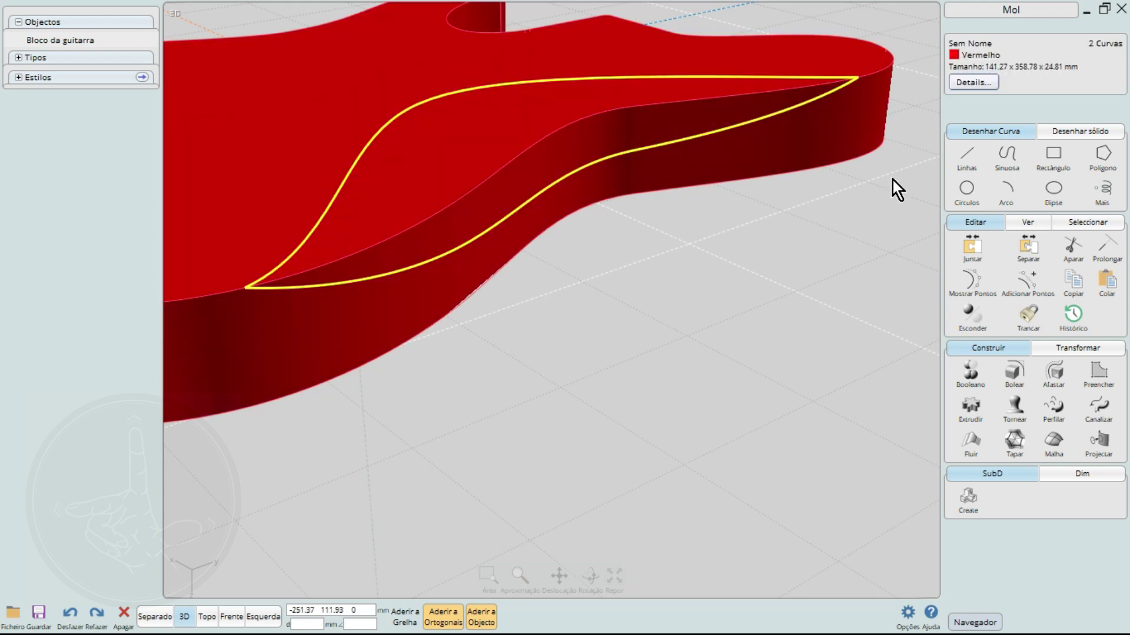
left_click(978, 248)
Trim the guitar body and the contour curves mutually, removing the faces inside the outline, and hide the leftover closed curve
left_click(492, 130)
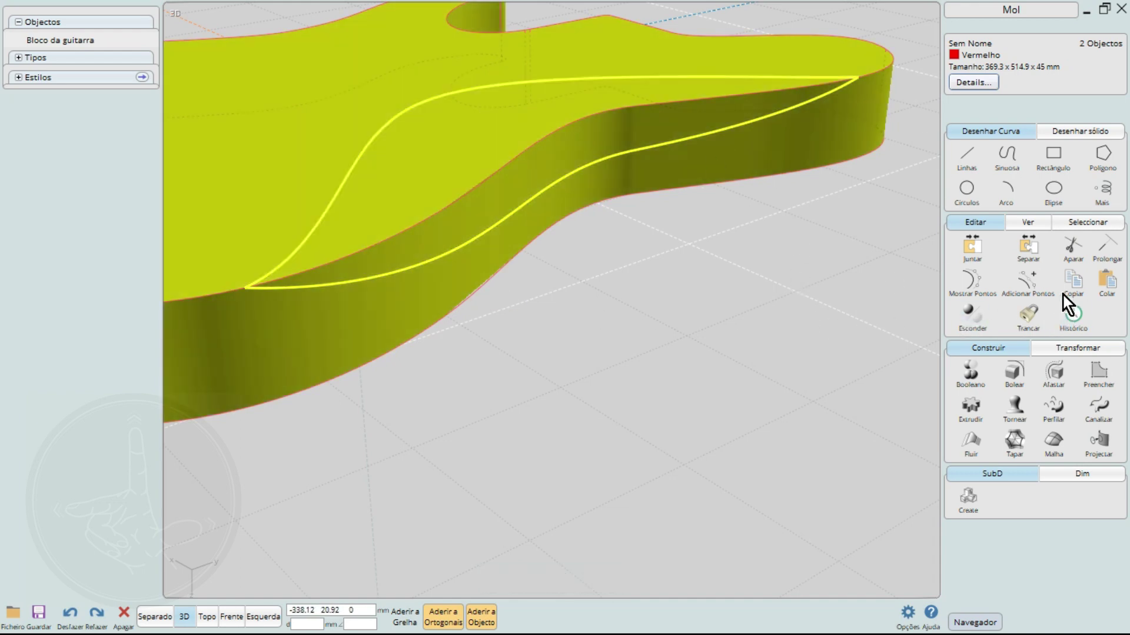
left_click(1073, 247)
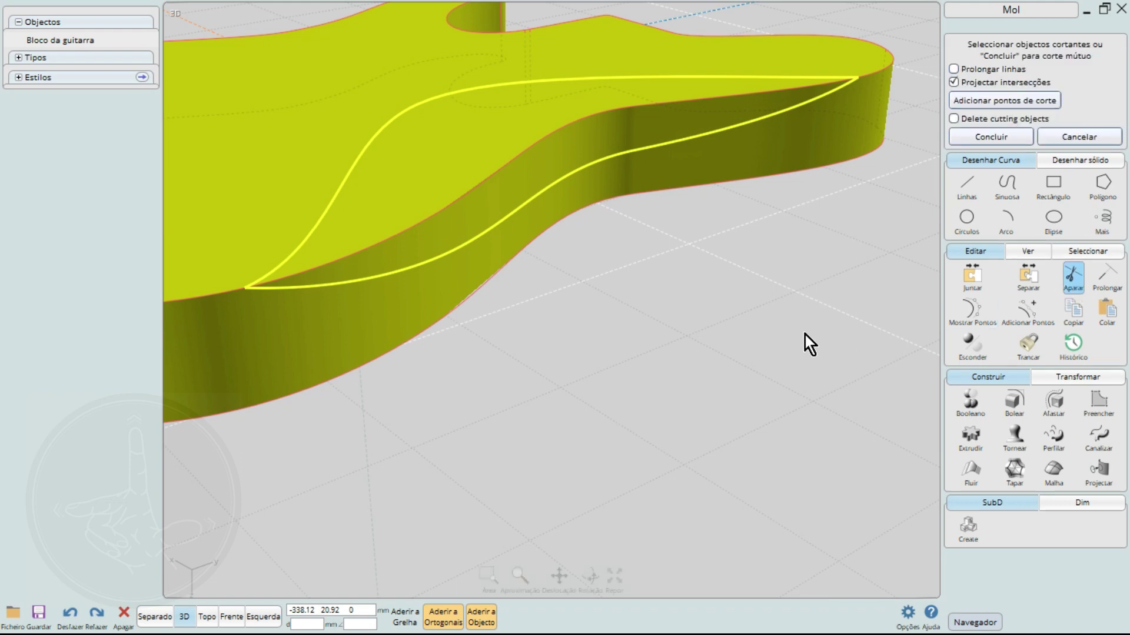
left_click(988, 140)
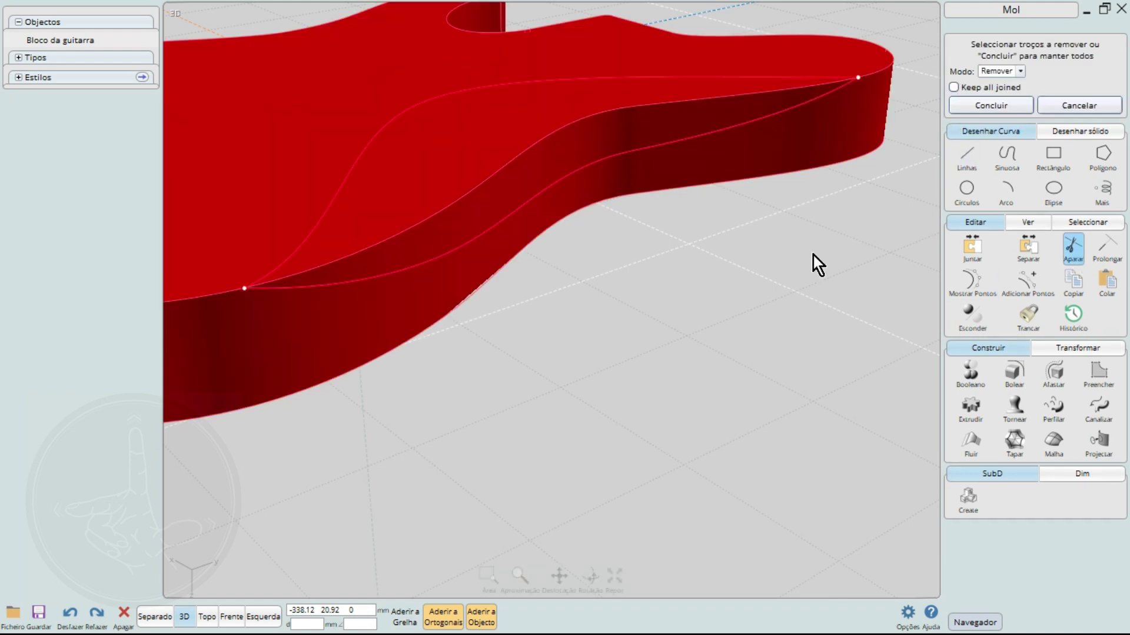
left_click(451, 164)
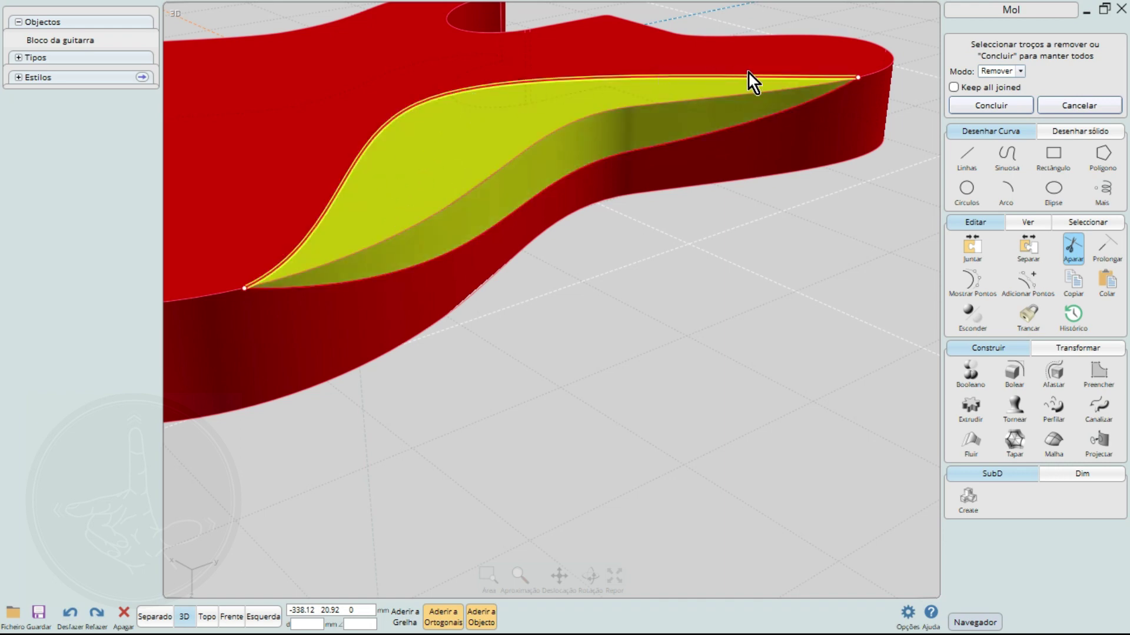
left_click(1006, 106)
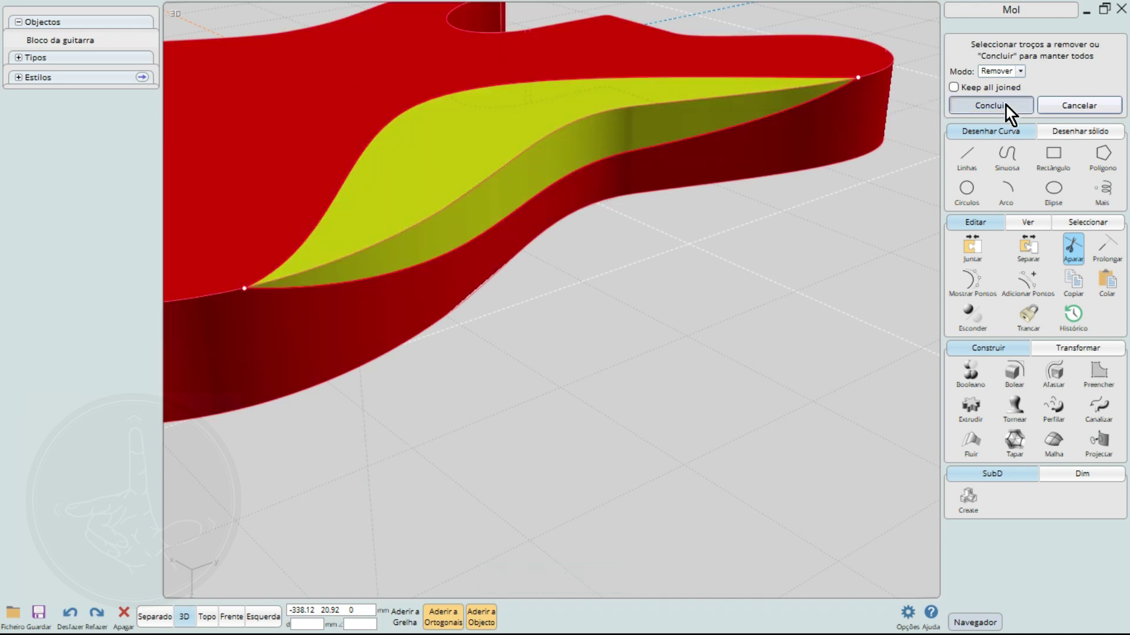
right_click_drag(722, 275, 684, 252)
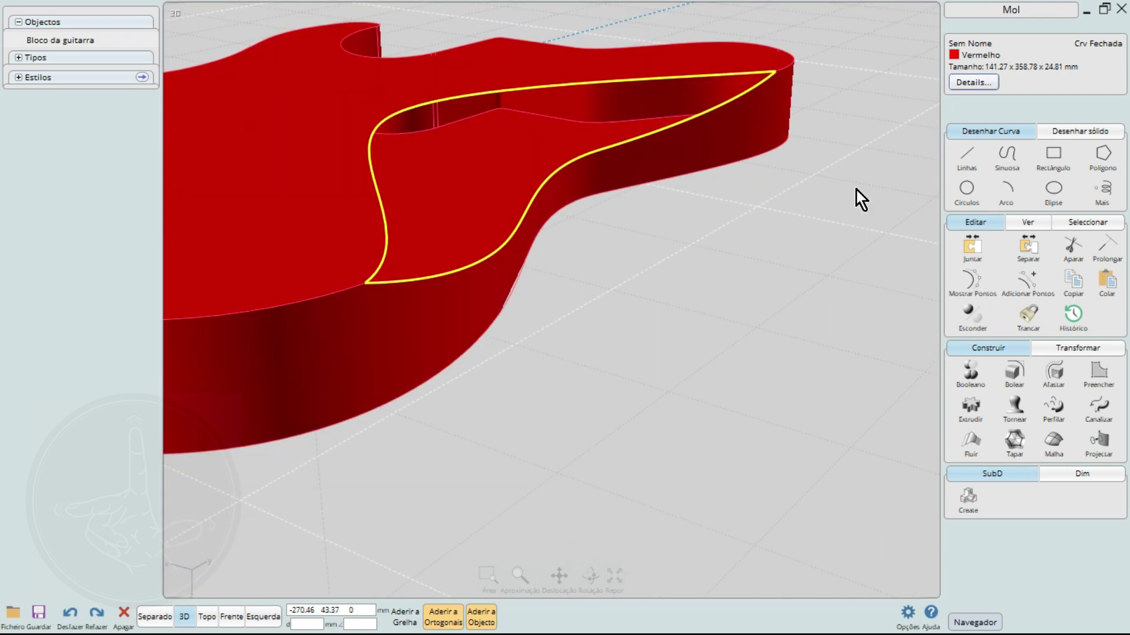
left_click(969, 322)
Loft a Normal-style surface between the waist cutout's two open edges and turn off the display of hidden lines
mouse_move(746, 216)
right_mouse_down()
mouse_move(818, 234)
mouse_move(743, 273)
mouse_move(817, 294)
mouse_move(531, 270)
mouse_move(467, 353)
mouse_move(619, 173)
right_mouse_up()
left_click(619, 173)
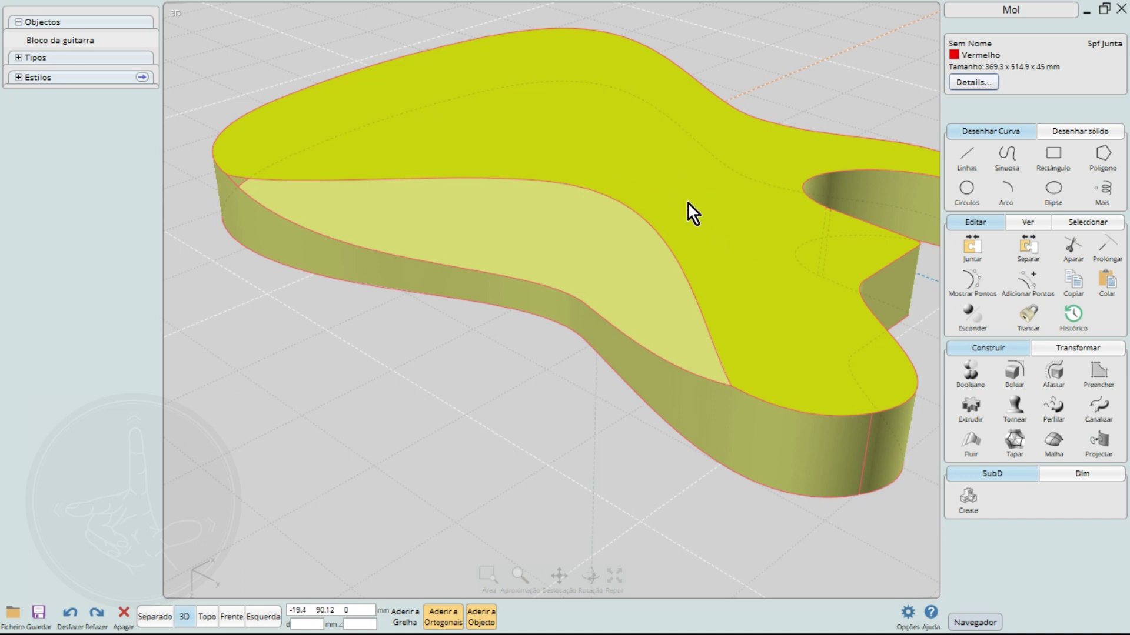
left_click(633, 210)
left_click(632, 210)
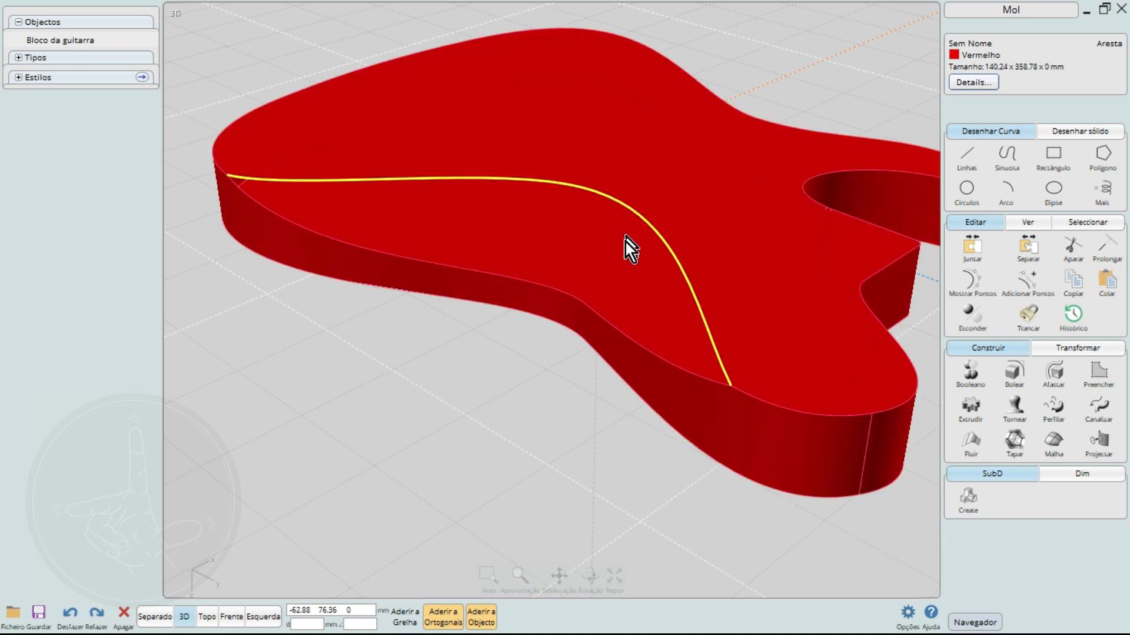
left_click(511, 280)
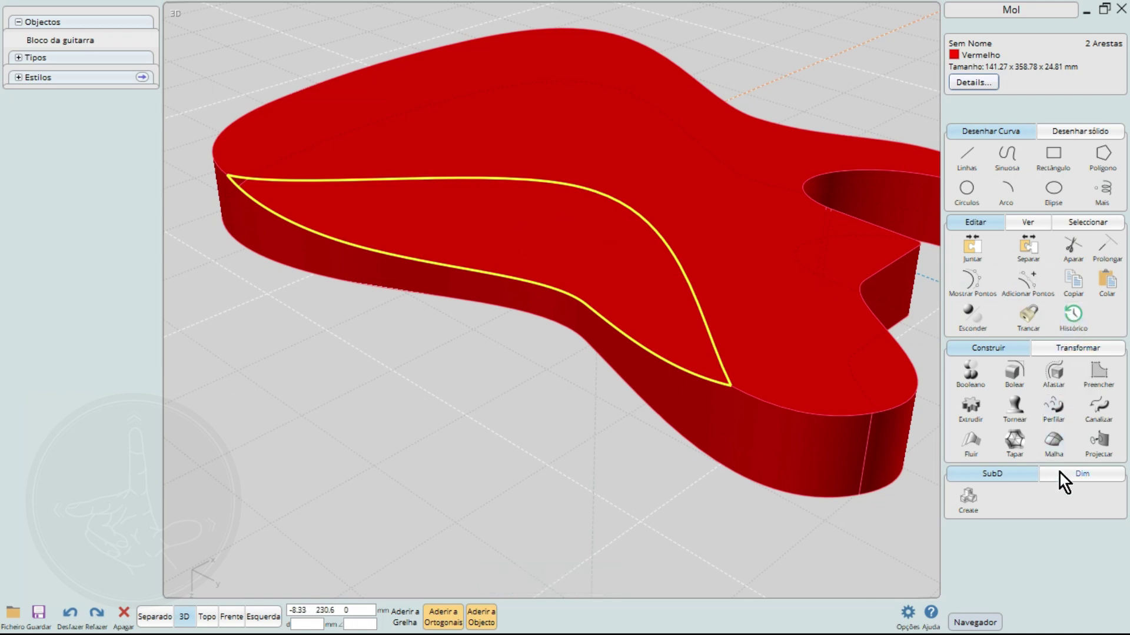
left_click(1055, 412)
right_click_drag(378, 194, 529, 209)
left_click(1019, 224)
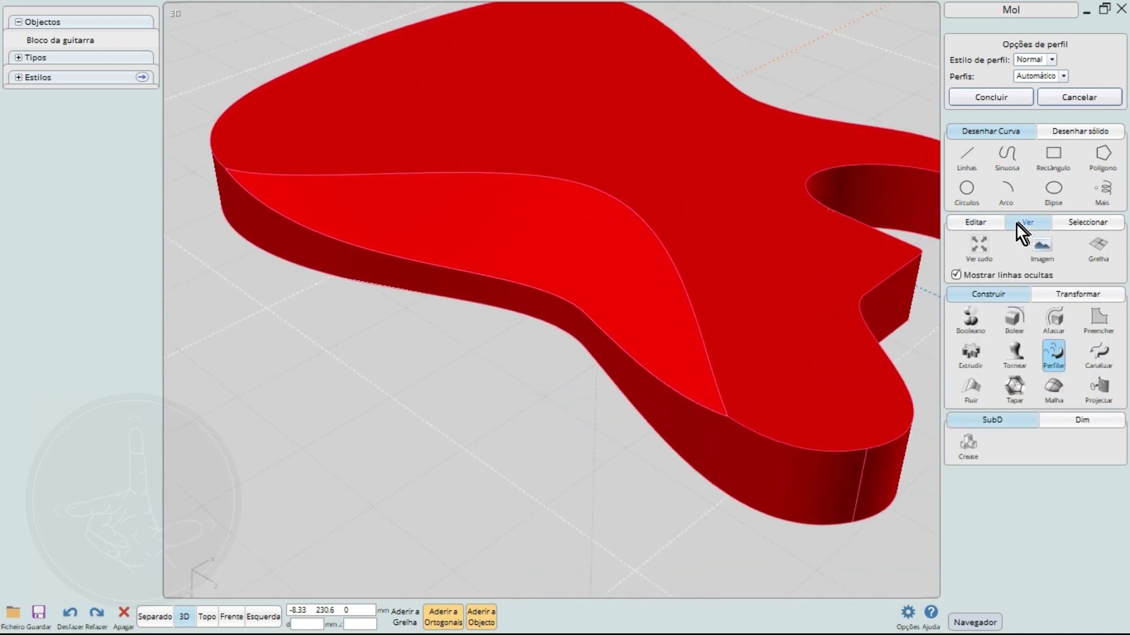
right_click_drag(637, 180, 670, 270)
scroll(570, 245, "up", 5)
right_click_drag(570, 245, 373, 168)
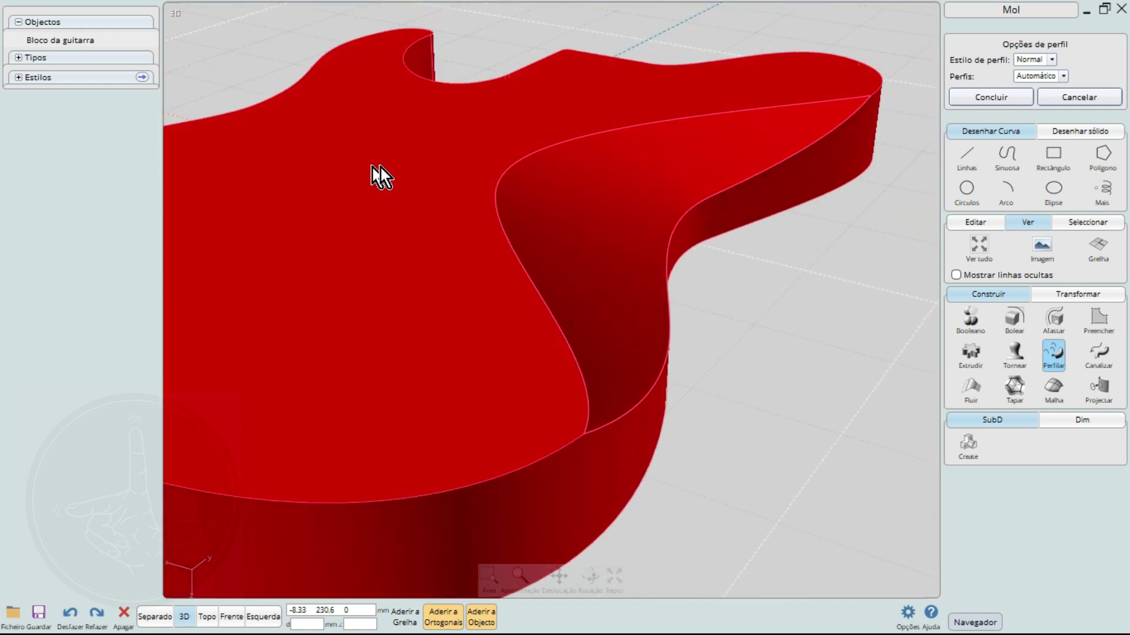
left_click(976, 100)
left_click(791, 242)
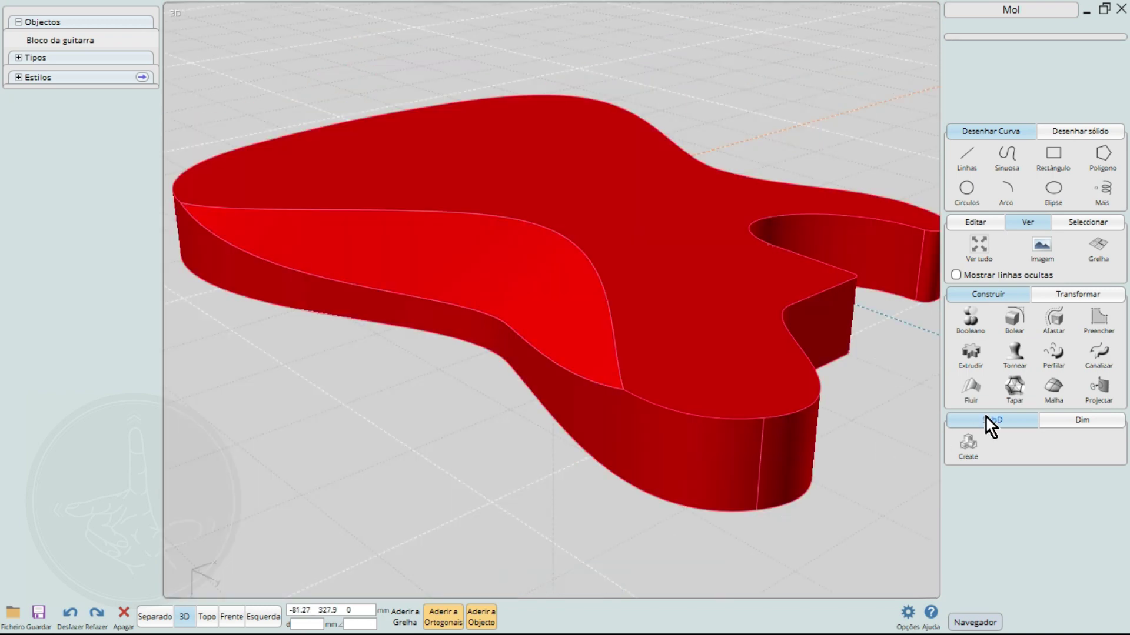
Join the lofted waist surface with the guitar body into one solid and inspect the sculpted contour
left_click(976, 226)
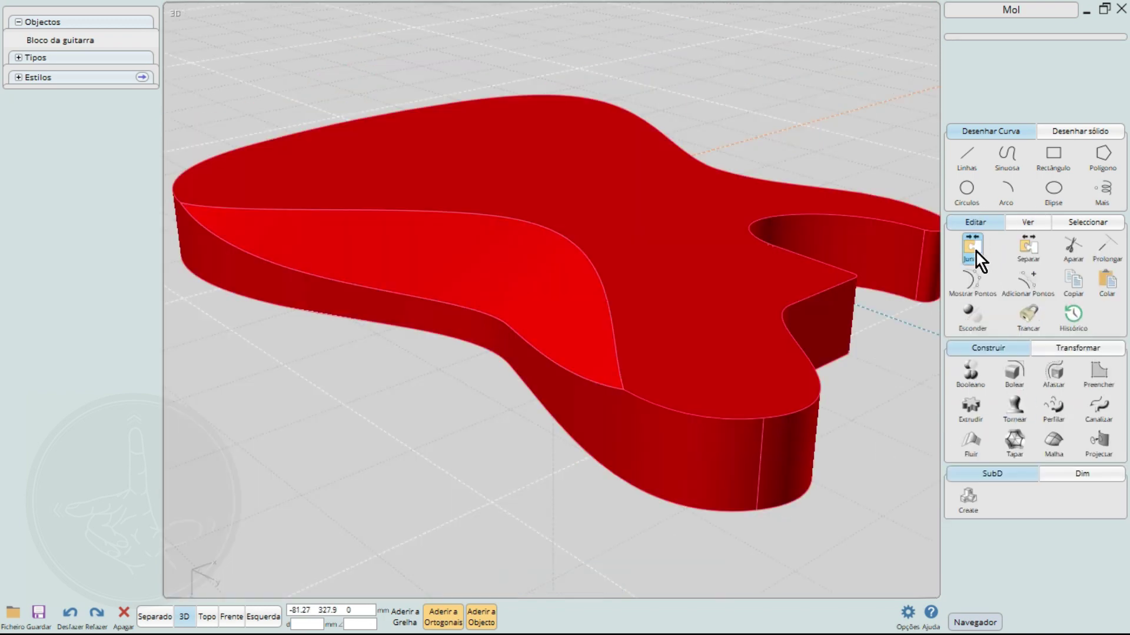
left_click(976, 252)
left_click(671, 245)
left_click(533, 298)
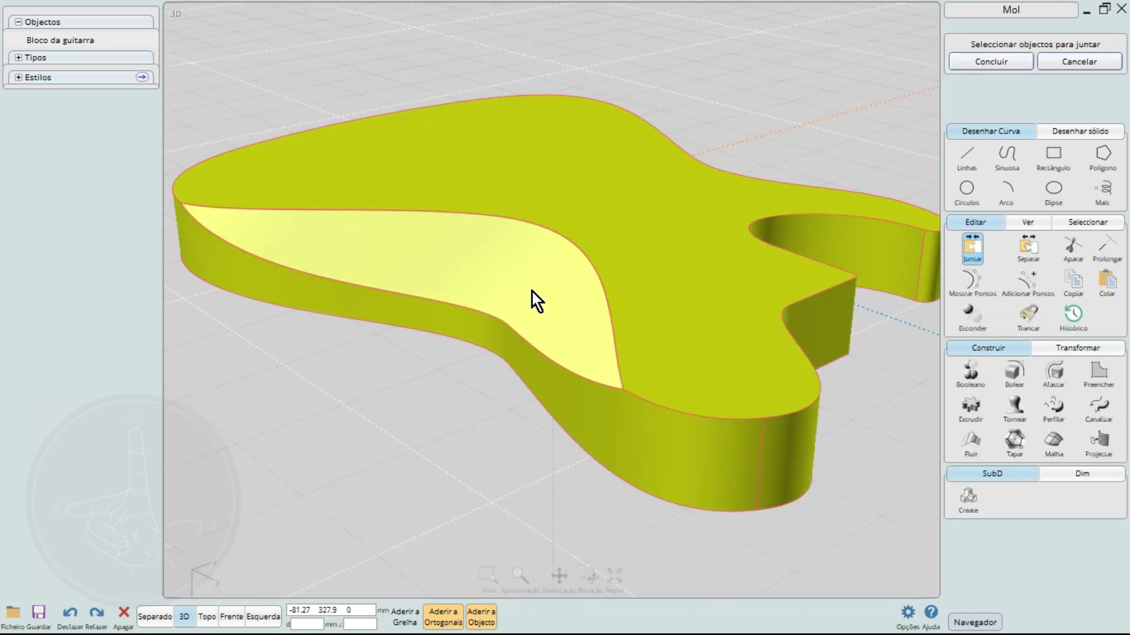
left_click(992, 63)
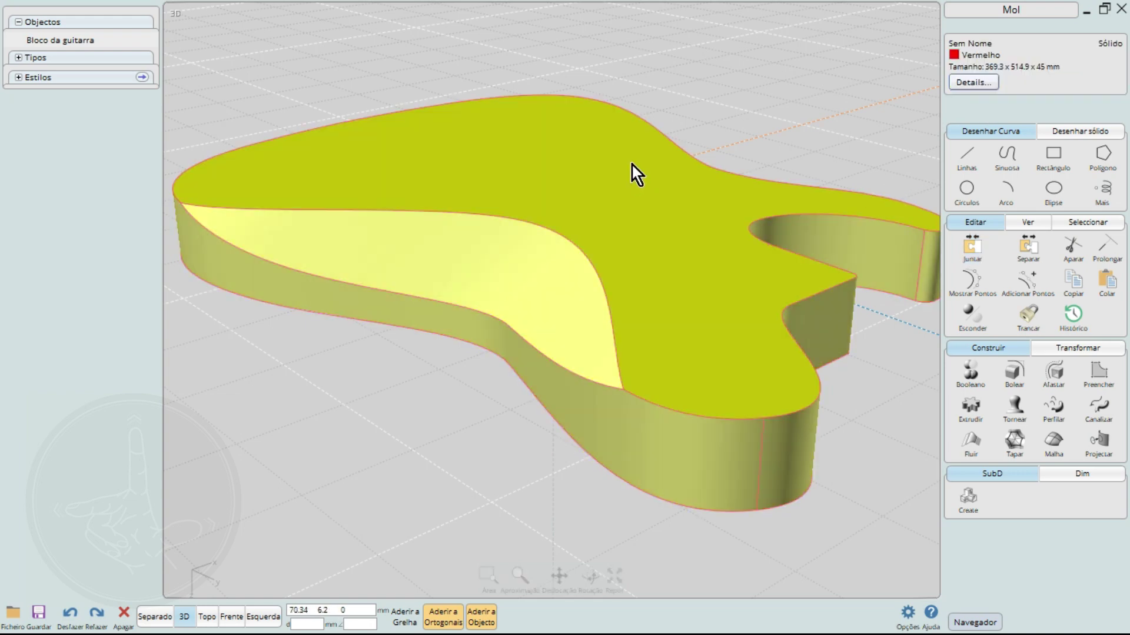
left_click(480, 416)
scroll(585, 457, "up", 5)
right_click_drag(584, 458, 536, 414)
scroll(585, 415, "down", 5)
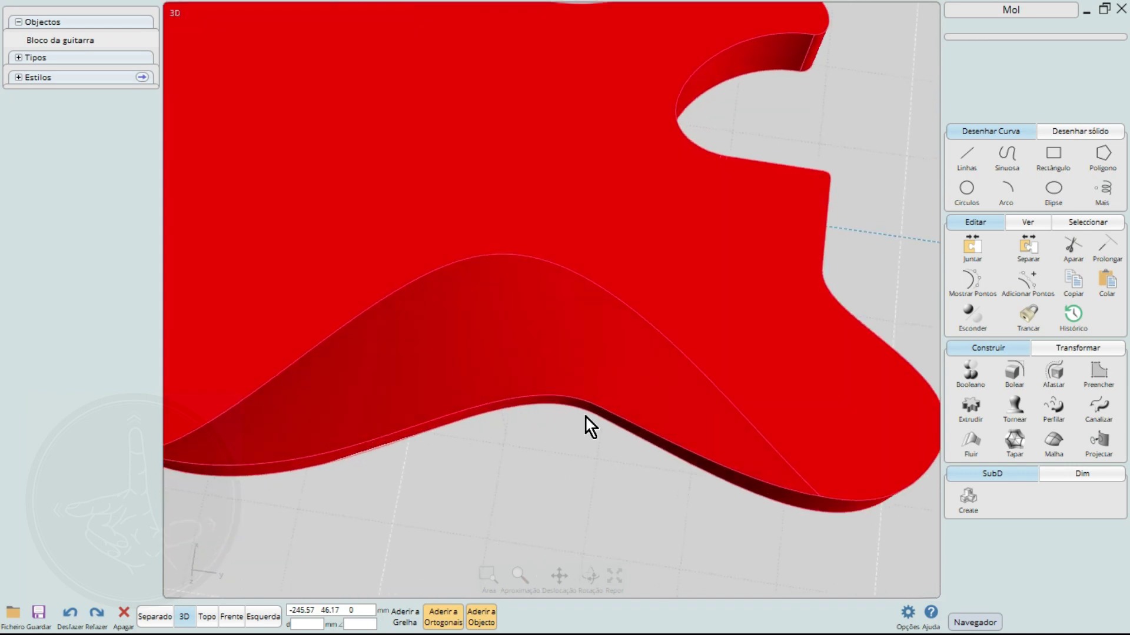
In the top view, draw a bidirectional diagonal line across the lower-left bout, extending past the body outline at both ends
right_click_drag(486, 273, 809, 223)
left_click(973, 158)
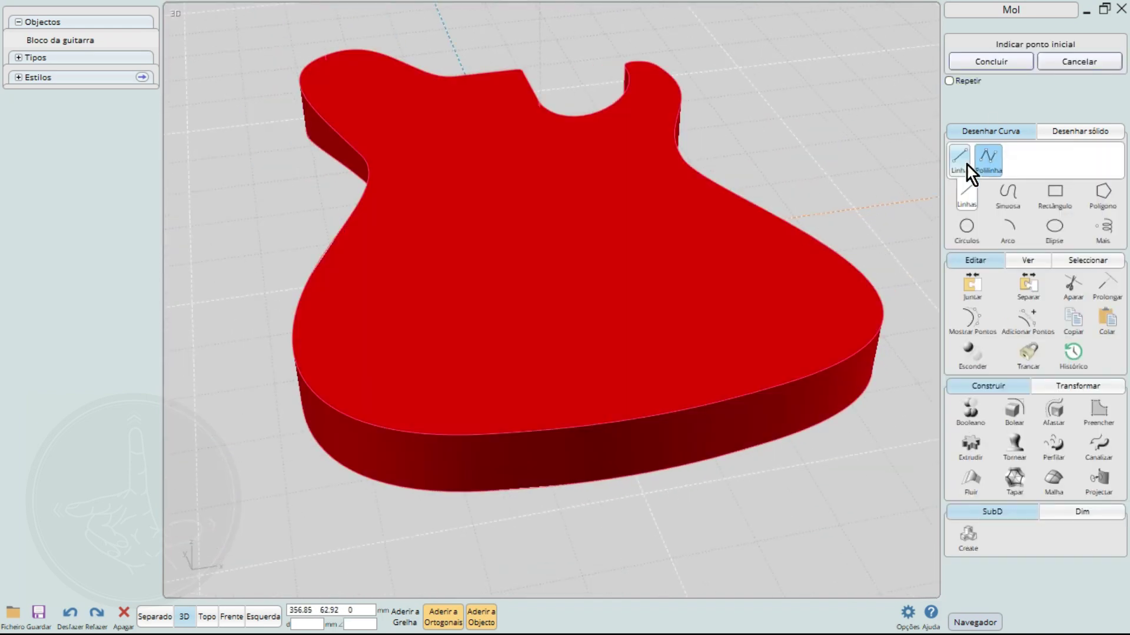
left_click(958, 153)
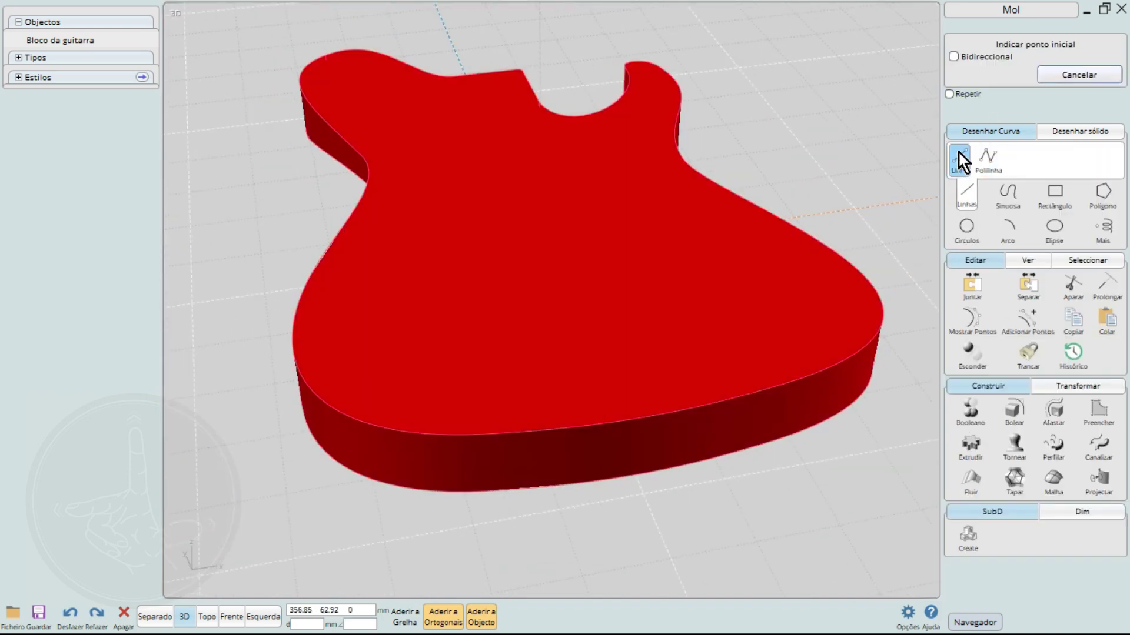
left_click(407, 318)
left_click(208, 617)
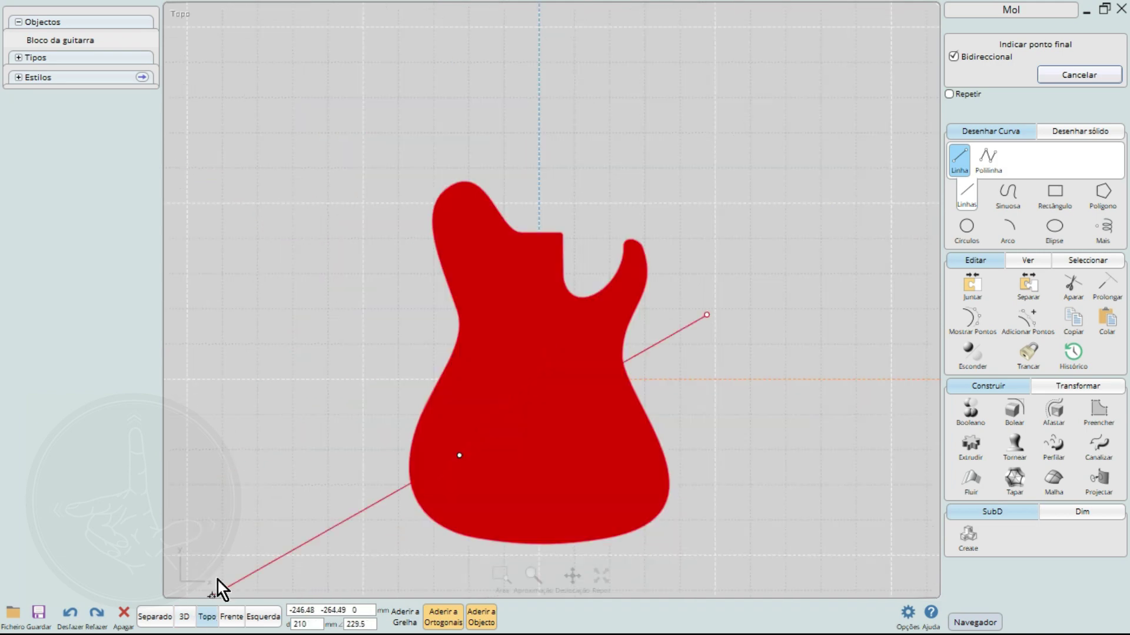
left_click(407, 339)
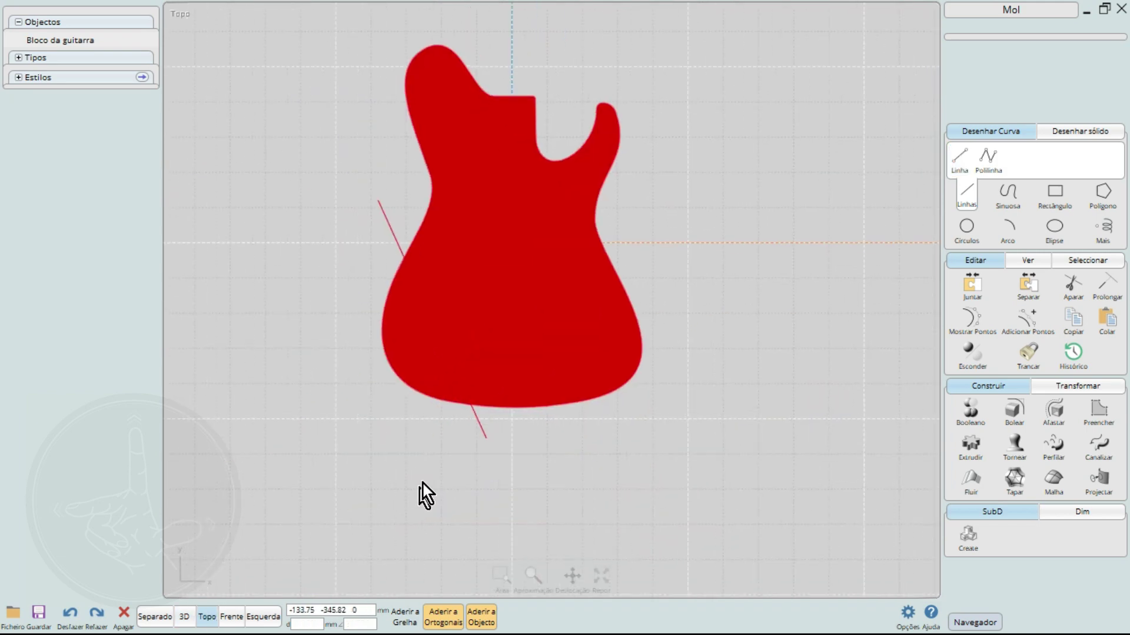
Draw a one-directional line about 132 mm long from the diagonal's lower end, perpendicular to it and pointing away from the body
scroll(465, 474, "up", 3)
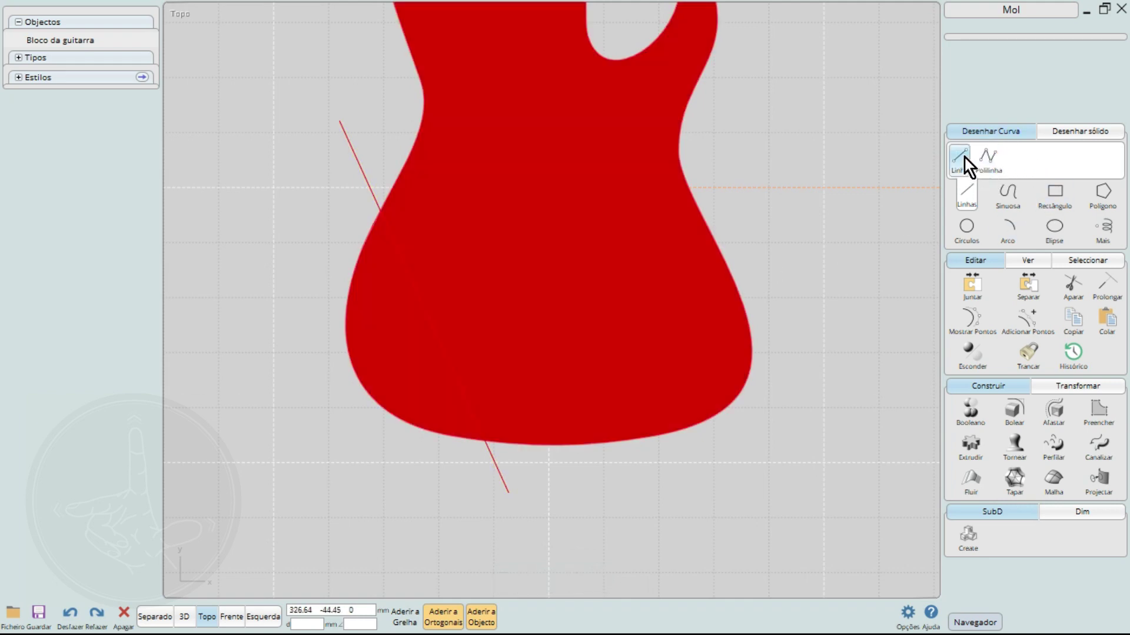
left_click(960, 157)
left_click(510, 496)
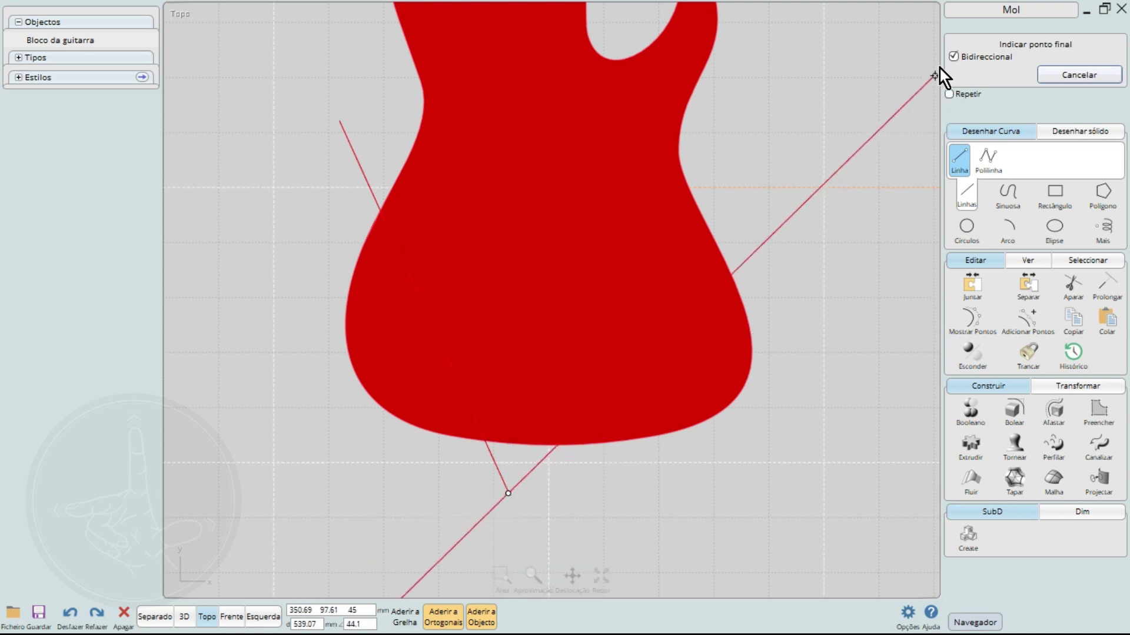
left_click(953, 56)
right_click_drag(628, 416, 640, 359)
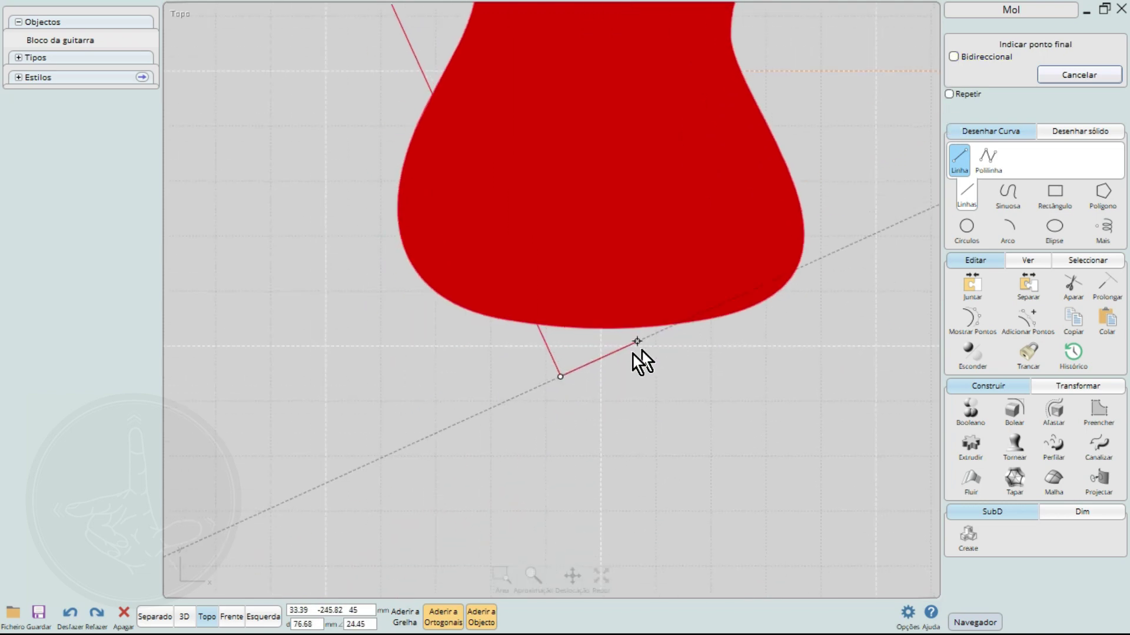
left_click(426, 432)
right_click_drag(496, 443, 482, 513)
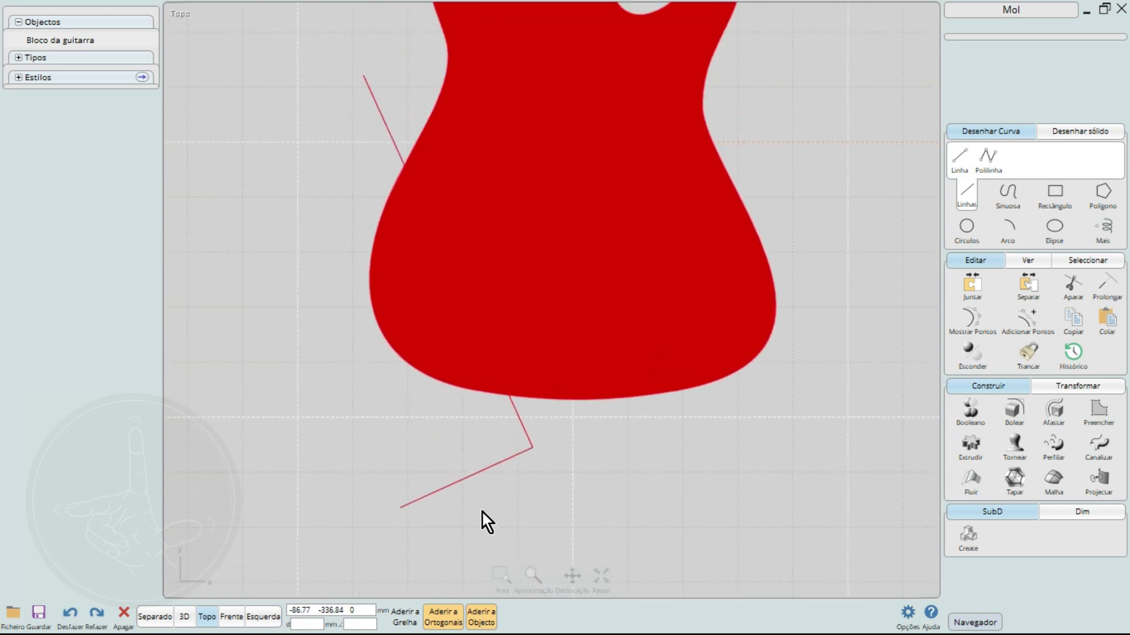
Show the control points of the perpendicular line in the 3D view and add a point between its ends
left_click(494, 476)
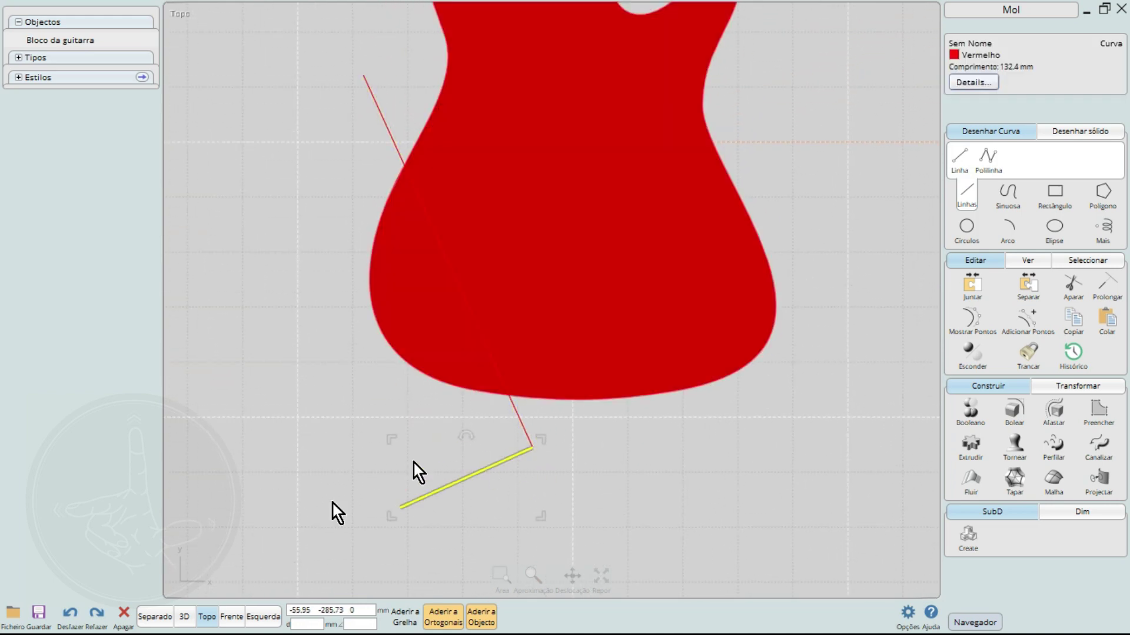
left_click(184, 616)
right_click_drag(382, 395, 587, 435)
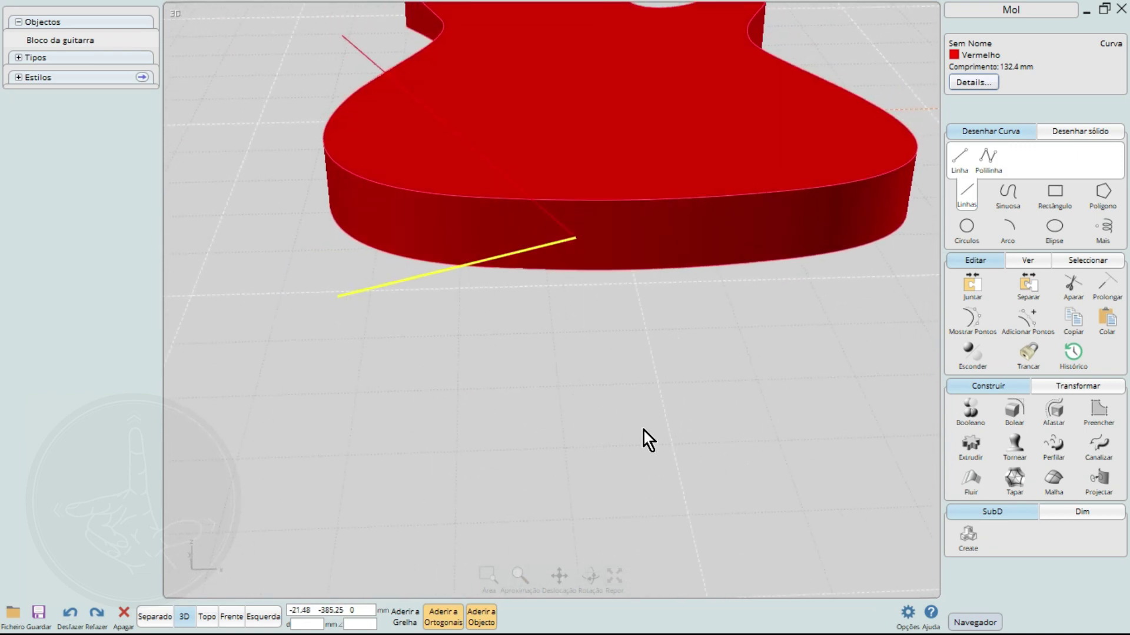
left_click(973, 326)
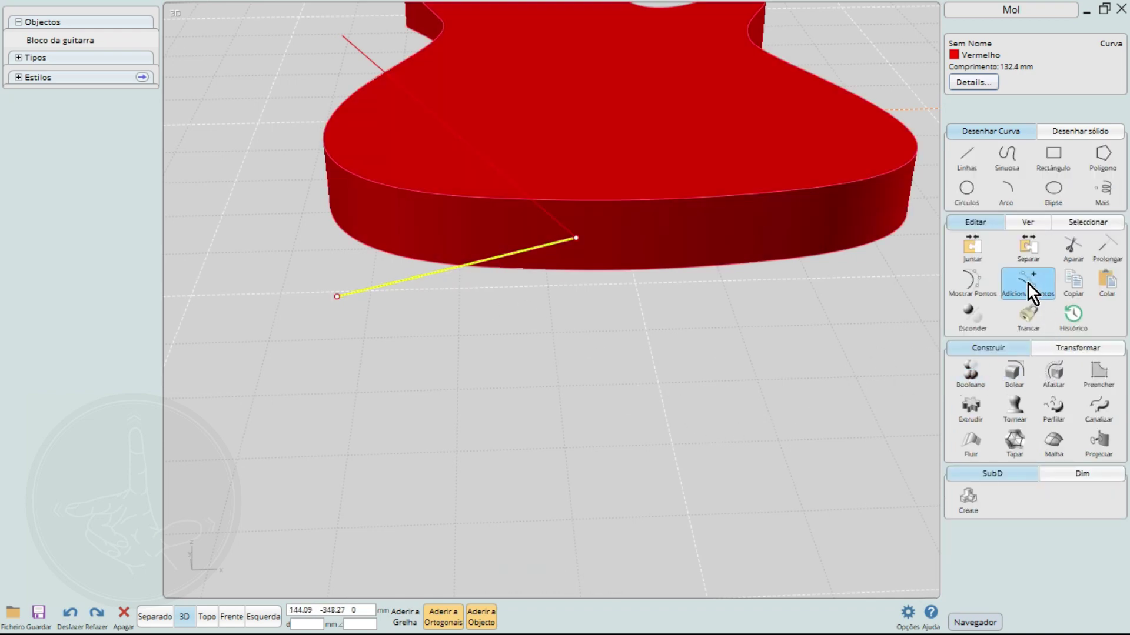
left_click(1027, 282)
left_click(442, 272)
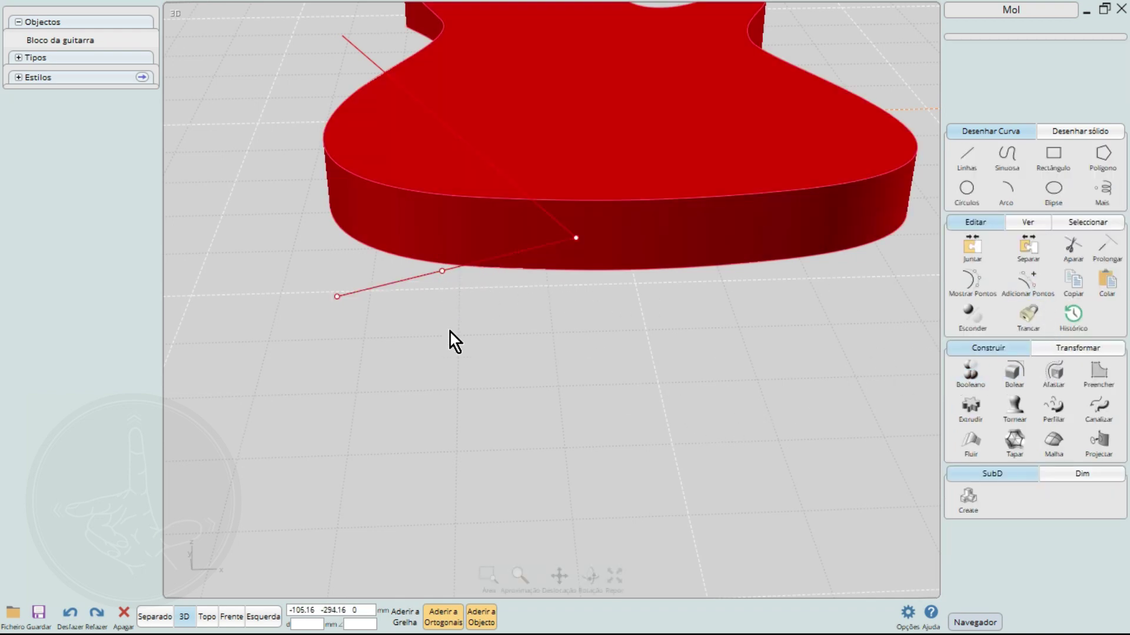
right_click_drag(452, 373, 411, 347)
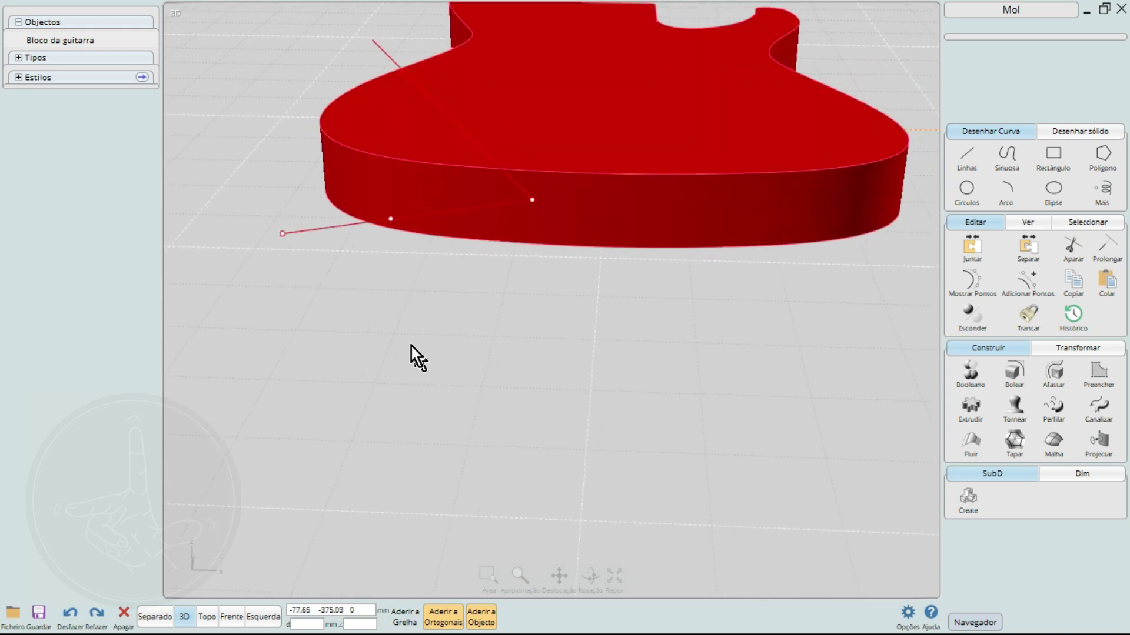
Move the perpendicular line's outer end point 45 mm vertically down to z = 0, bending the line into a curve
left_click(285, 232)
left_click(1093, 347)
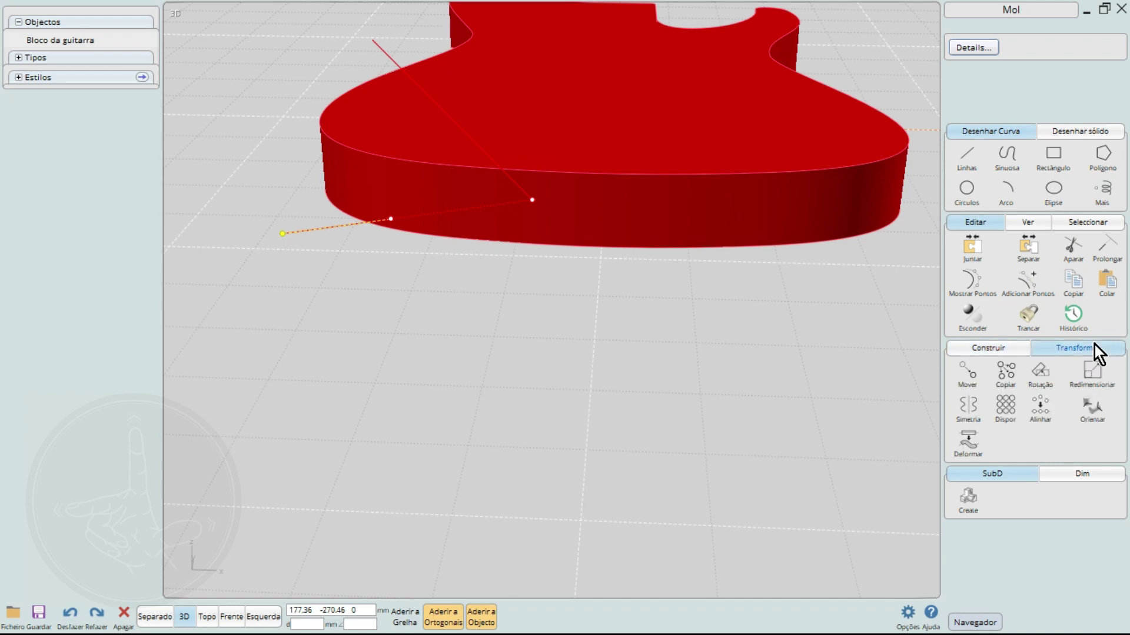
left_click(945, 379)
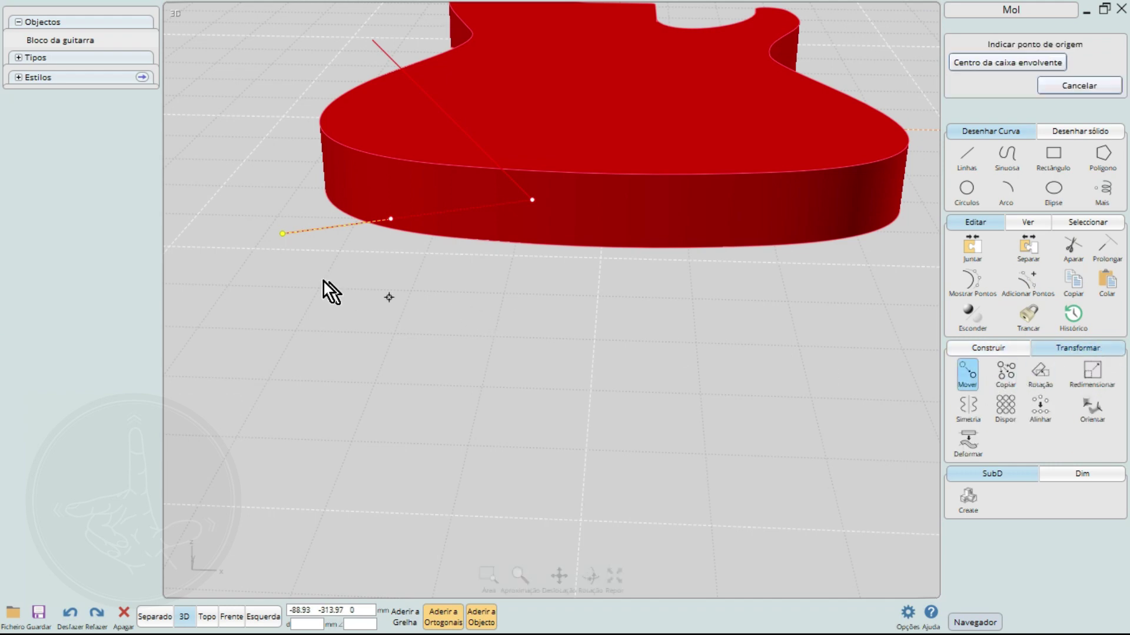
left_click(284, 237)
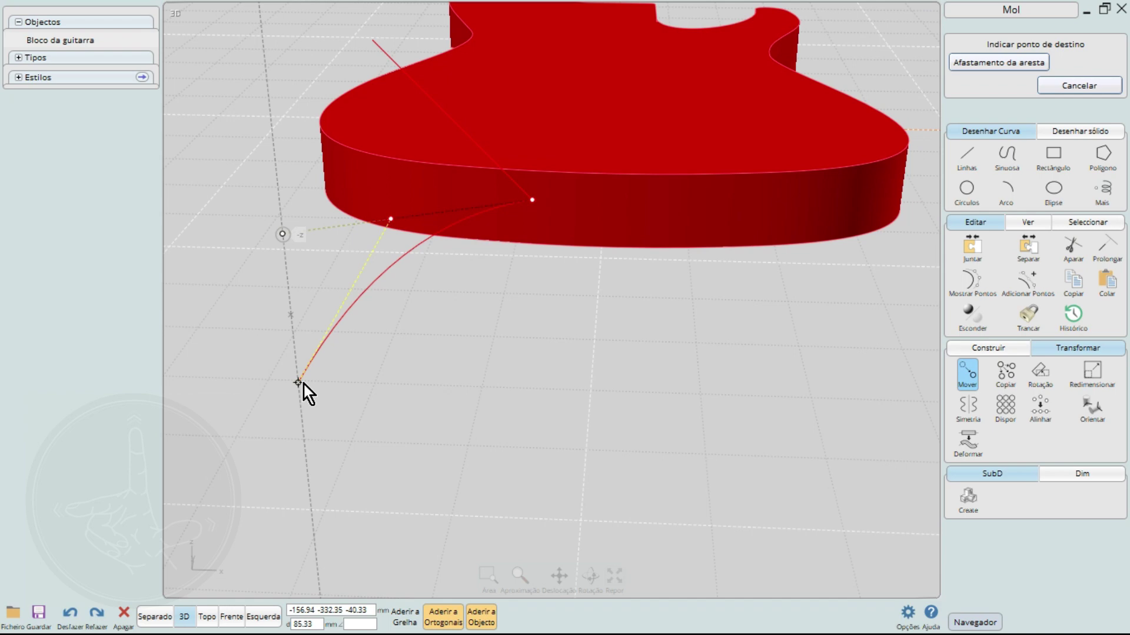
left_click(291, 310)
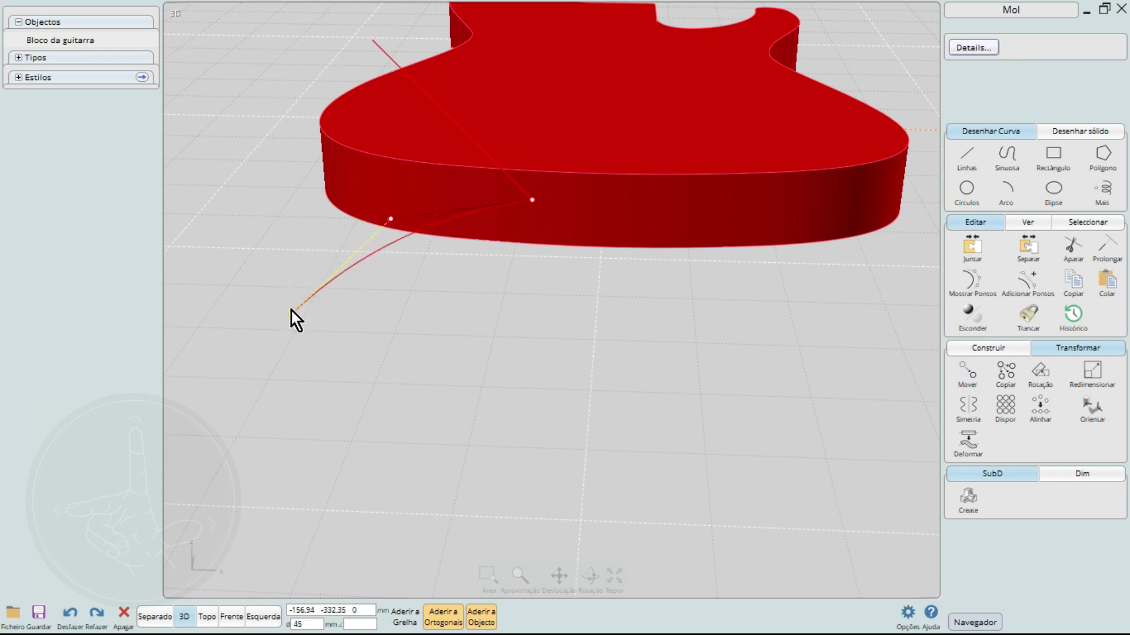
right_click_drag(436, 366, 474, 366)
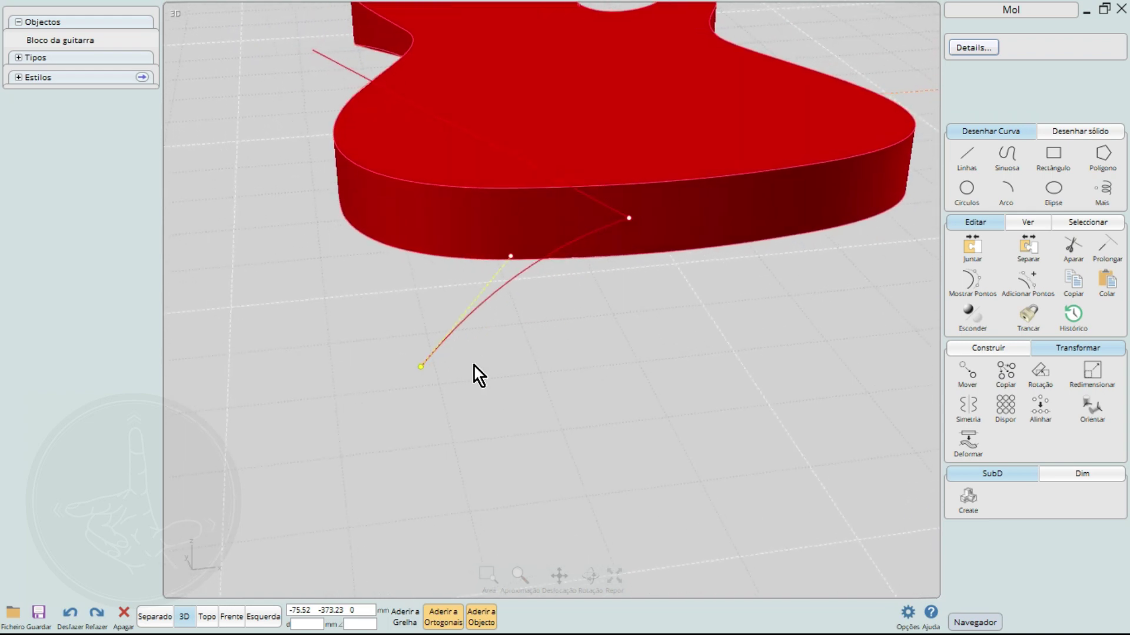
left_click(892, 303)
right_click_drag(640, 323, 539, 394)
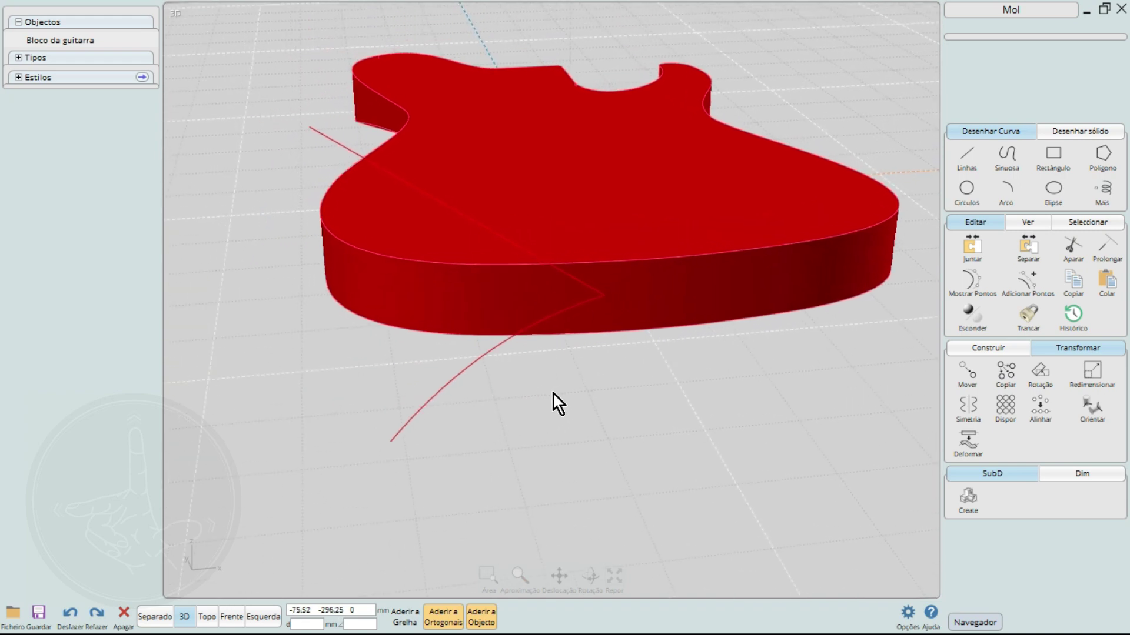
In the front view, show the control points of the curved profile beside the lower bout
left_click(506, 347)
right_click_drag(507, 347, 542, 401)
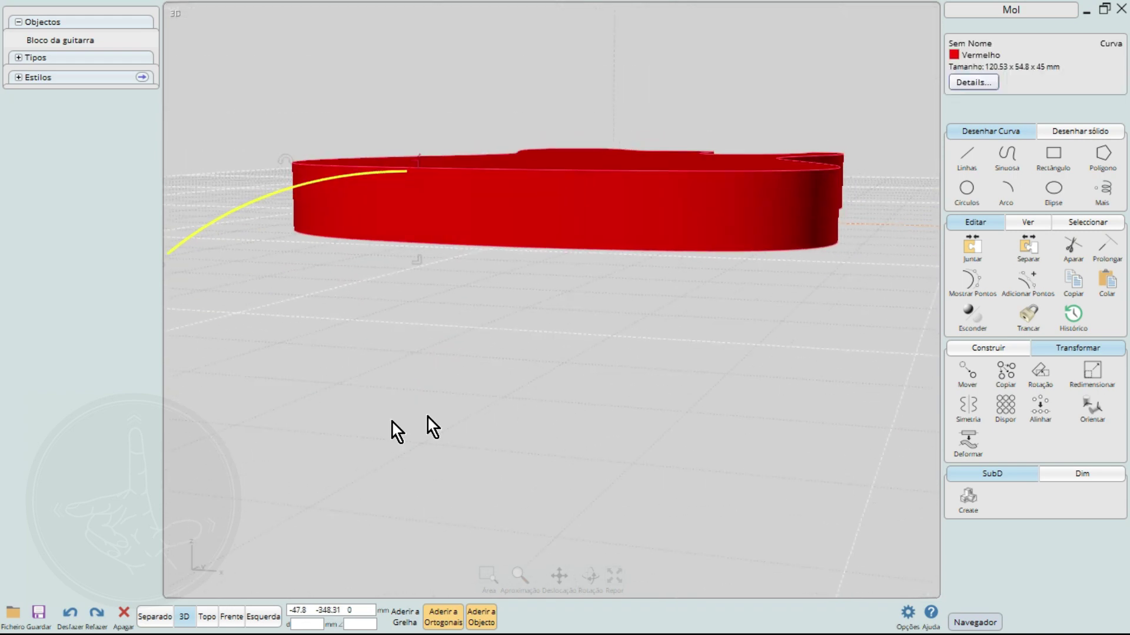
left_click(231, 616)
right_click_drag(287, 546, 547, 516)
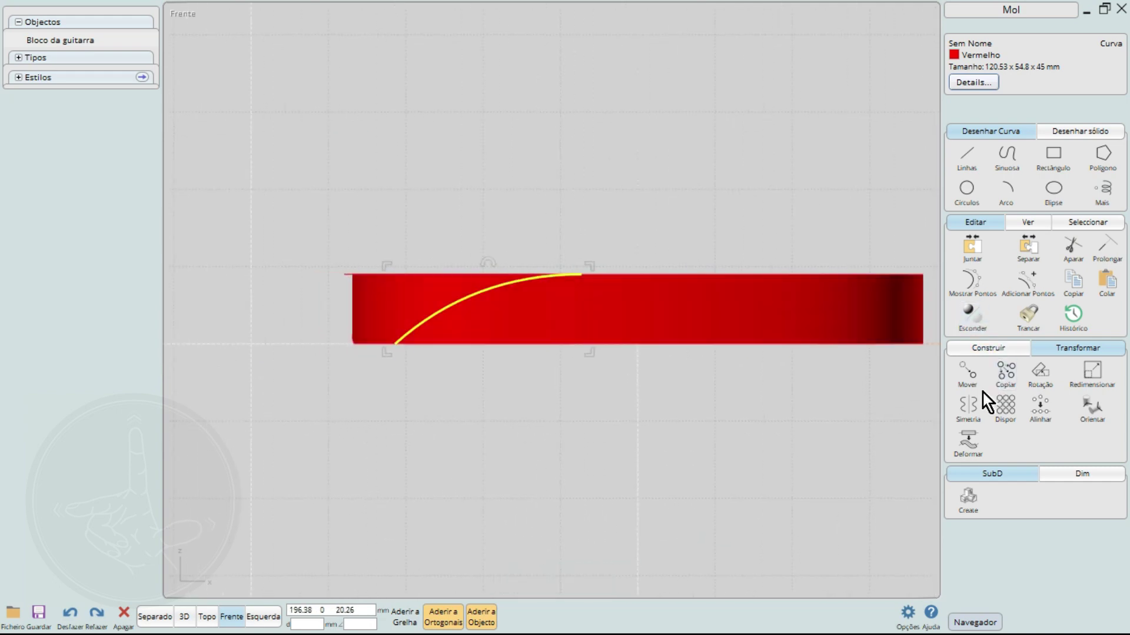
left_click(968, 291)
left_click(464, 417)
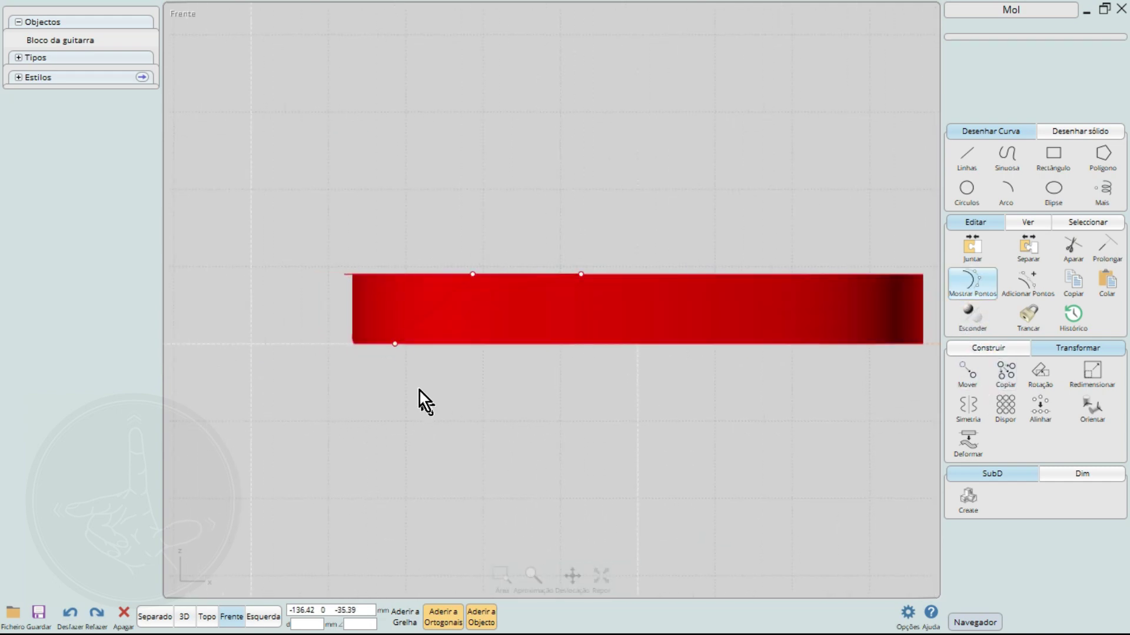
Move the curve's lower end point 9.63 mm vertically up in the front view and hide its control points in the 3D view
left_click(395, 343)
left_click(967, 377)
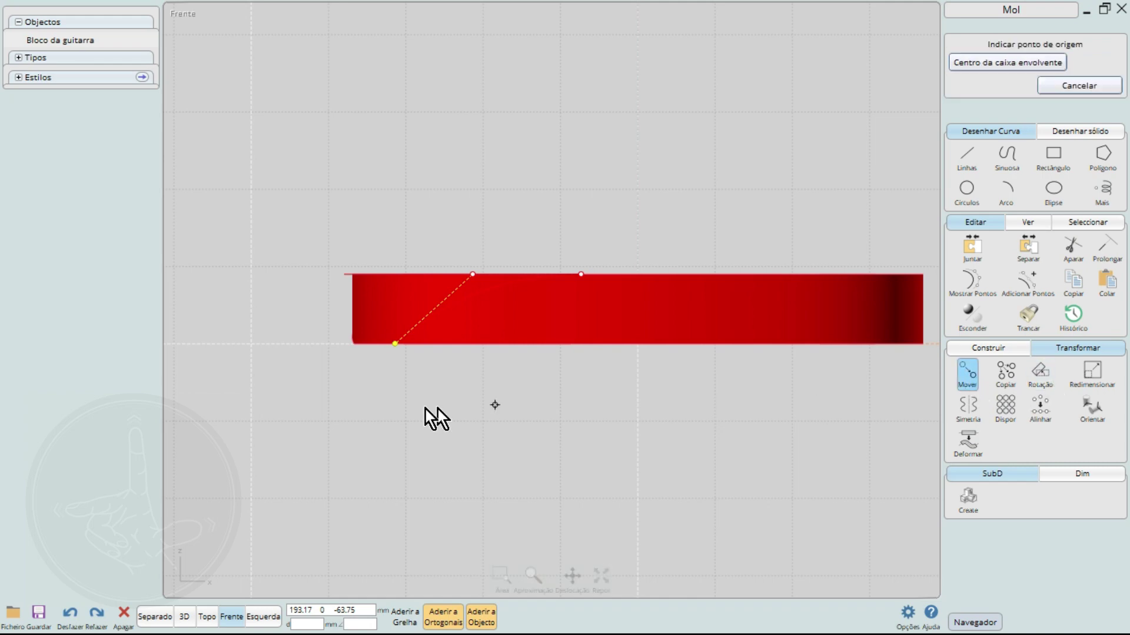
left_click(268, 377)
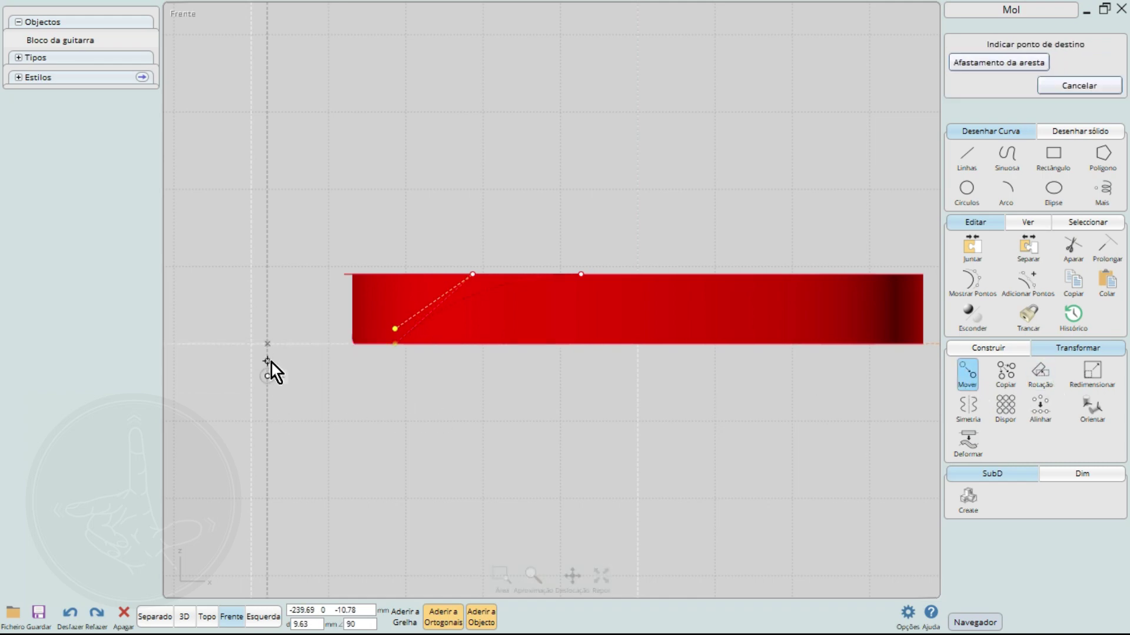
left_click(270, 362)
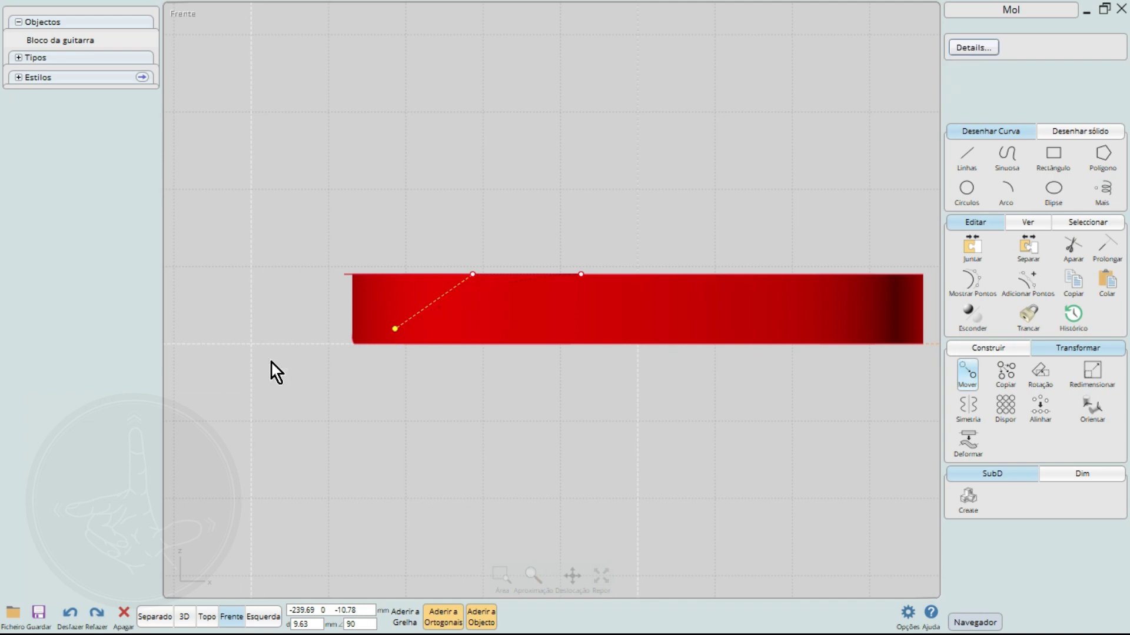
left_click(184, 617)
right_click_drag(256, 433, 376, 429)
left_click(976, 281)
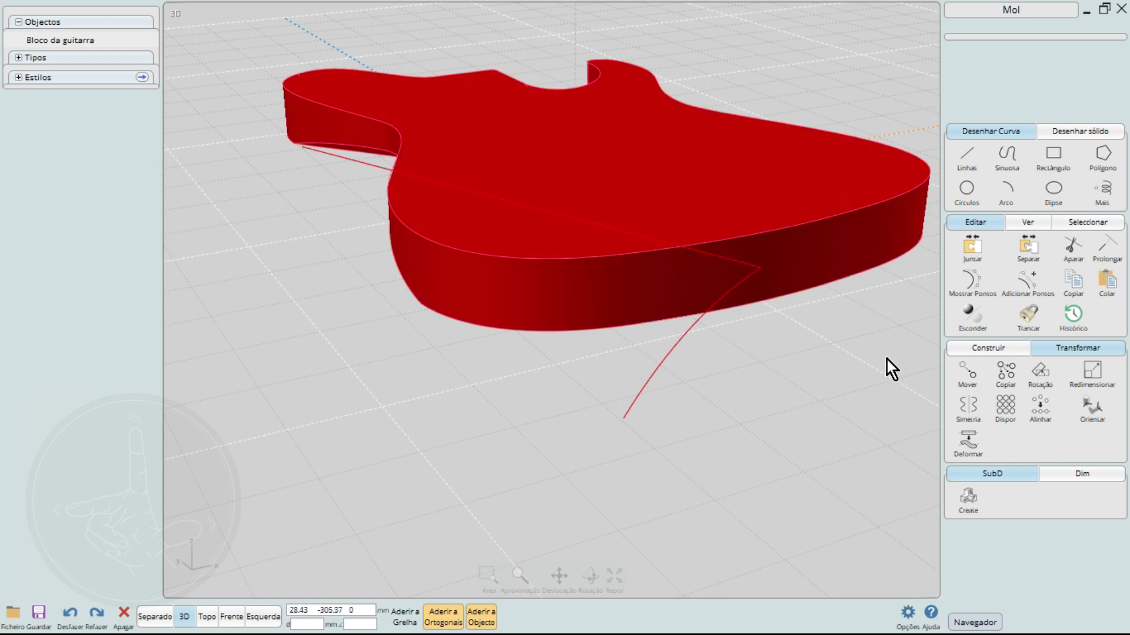
Sweep the curved profile along the diagonal line to create a surface cutting through the lower bout
left_click(989, 347)
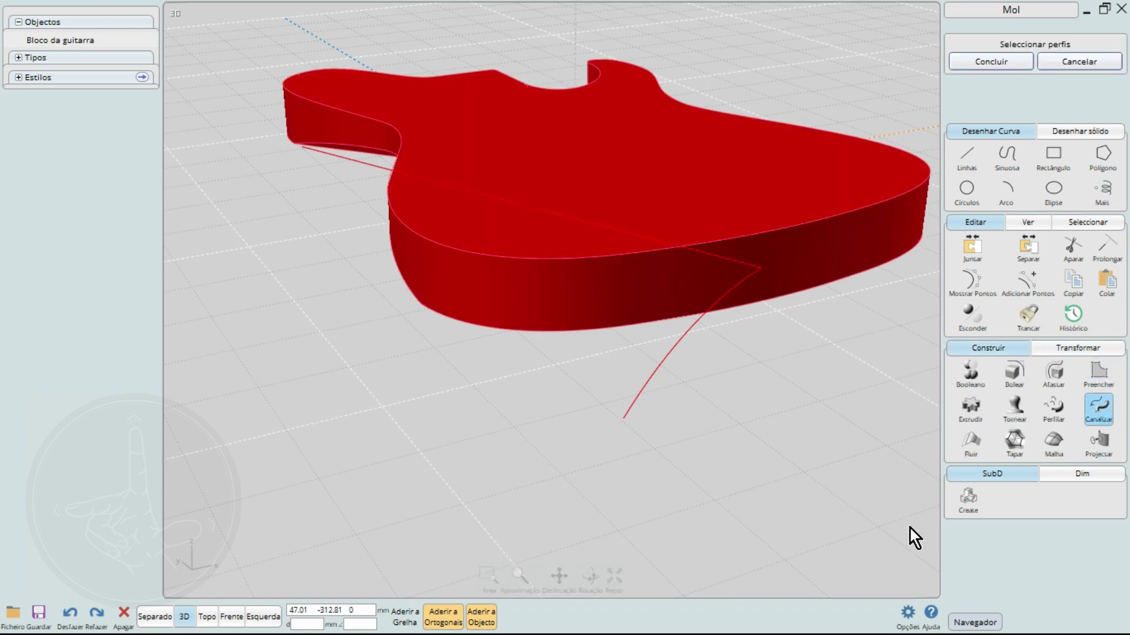
left_click(700, 252)
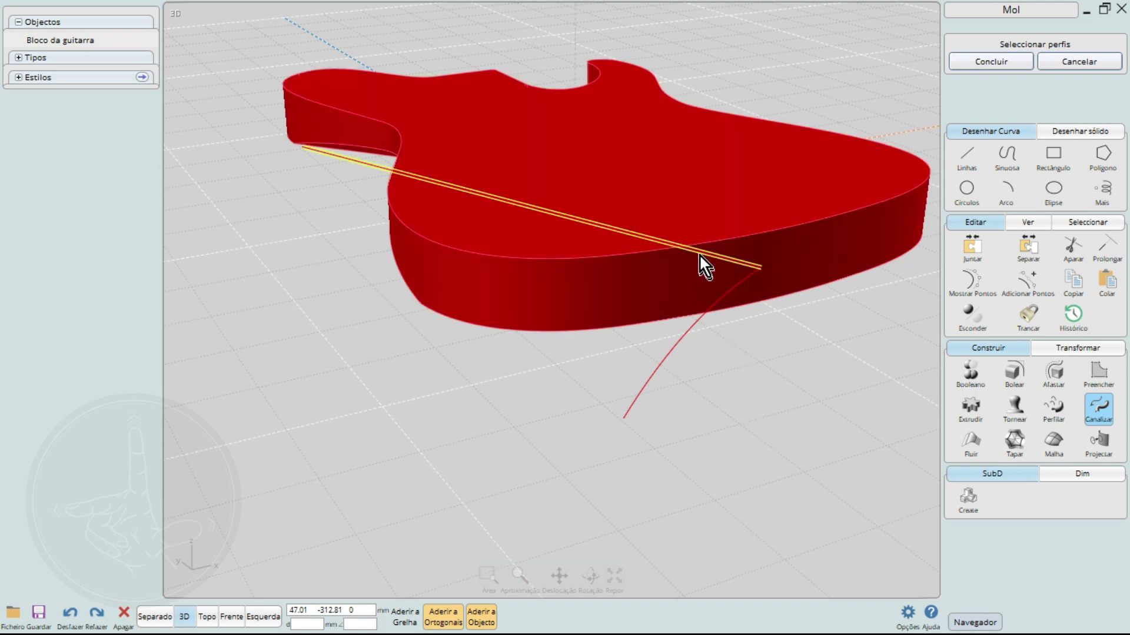
left_click(699, 255)
left_click(759, 272)
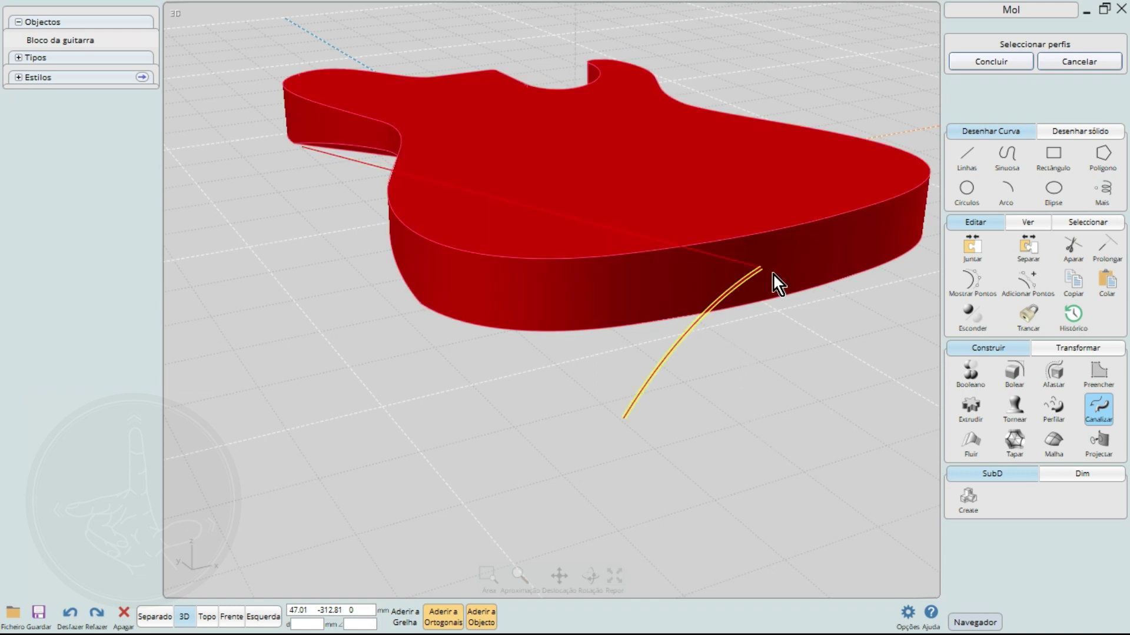
left_click(689, 330)
left_click(730, 286)
left_click(678, 365)
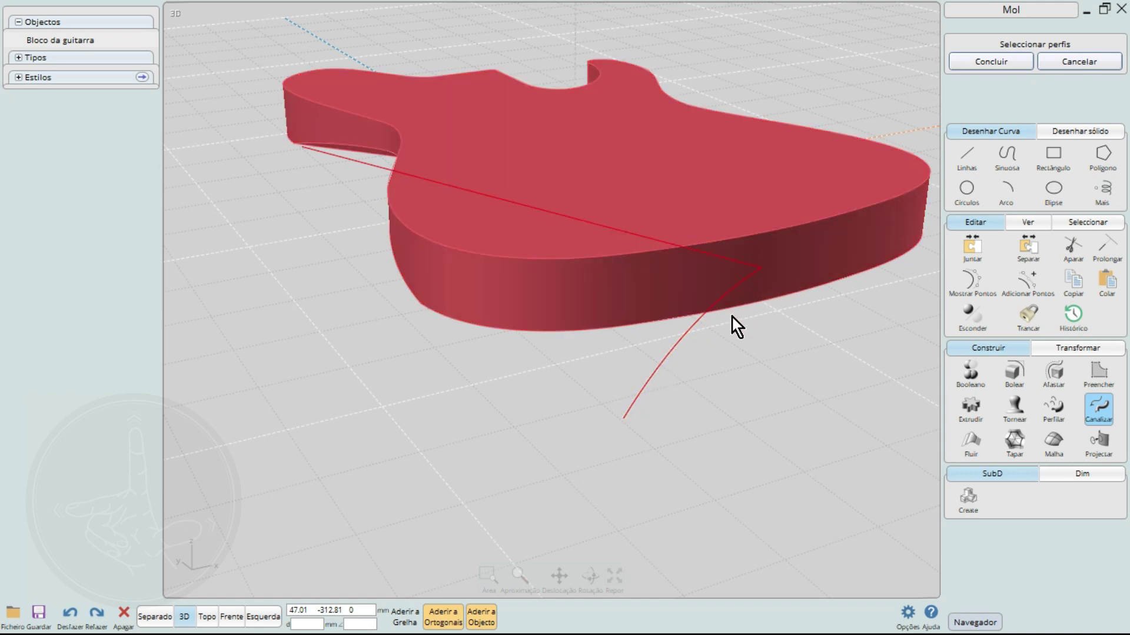
left_click(709, 314)
right_click(755, 359)
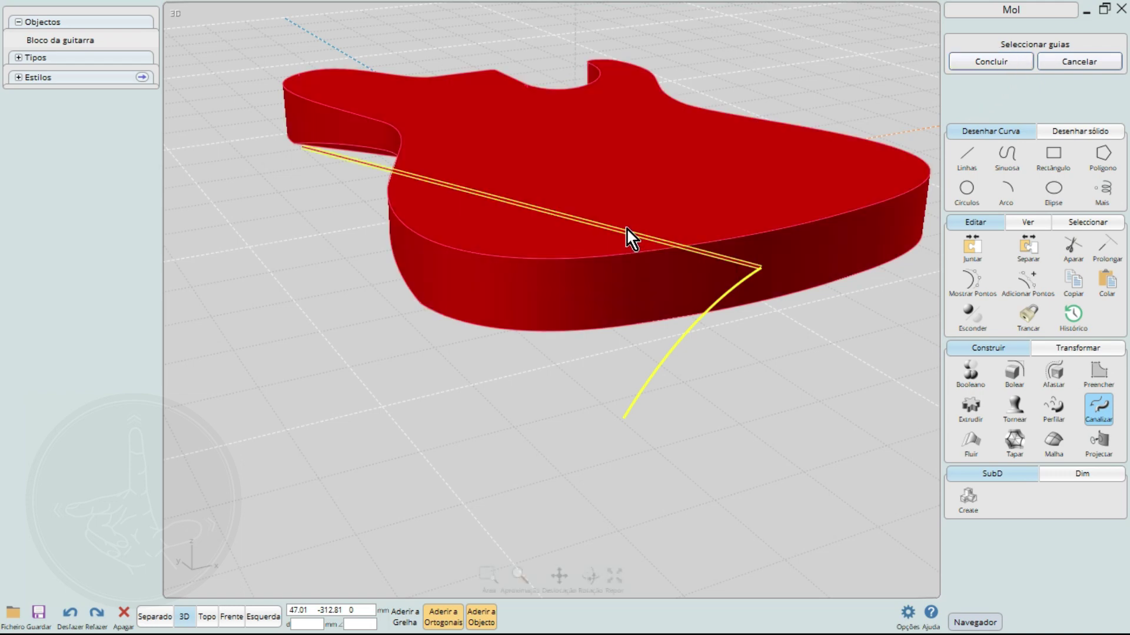
left_click(627, 231)
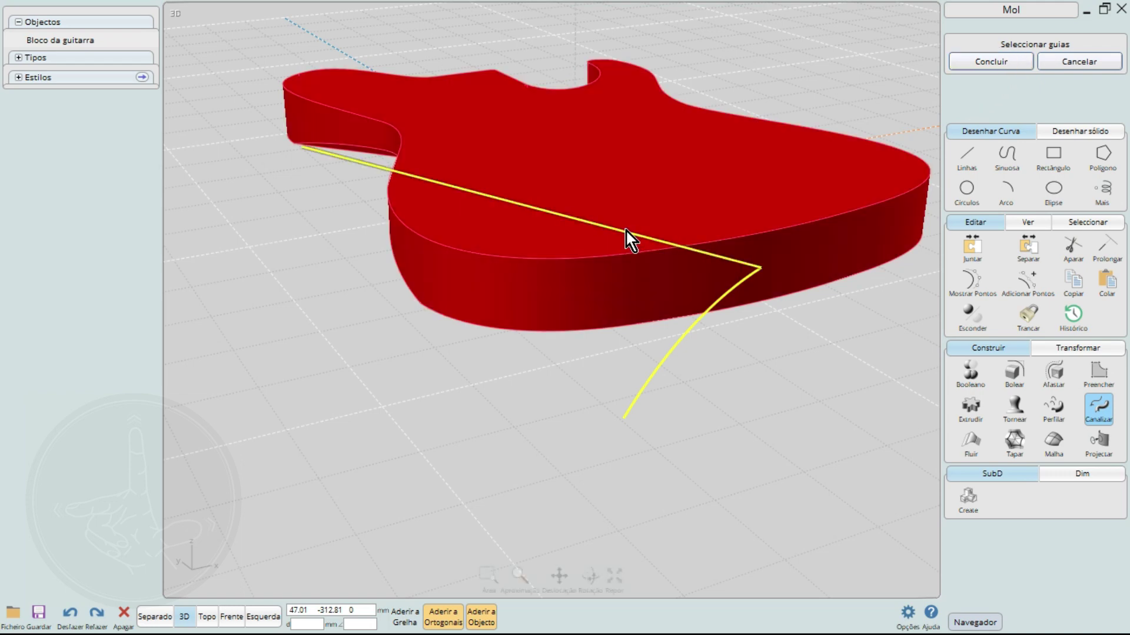
left_click(997, 62)
right_click_drag(520, 255, 407, 245)
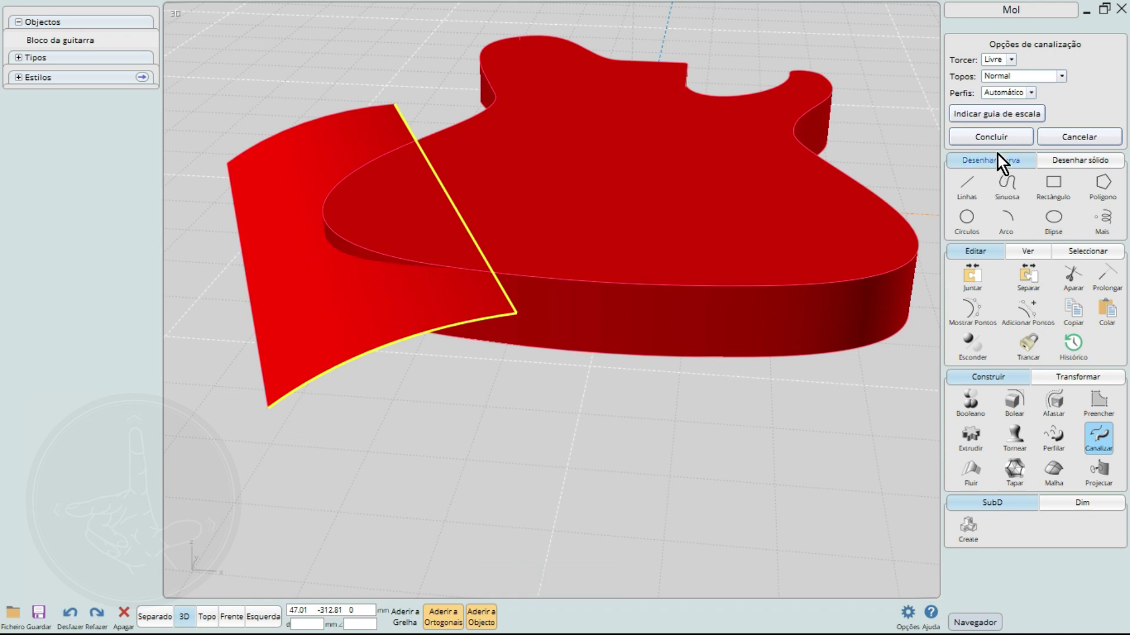
left_click(999, 137)
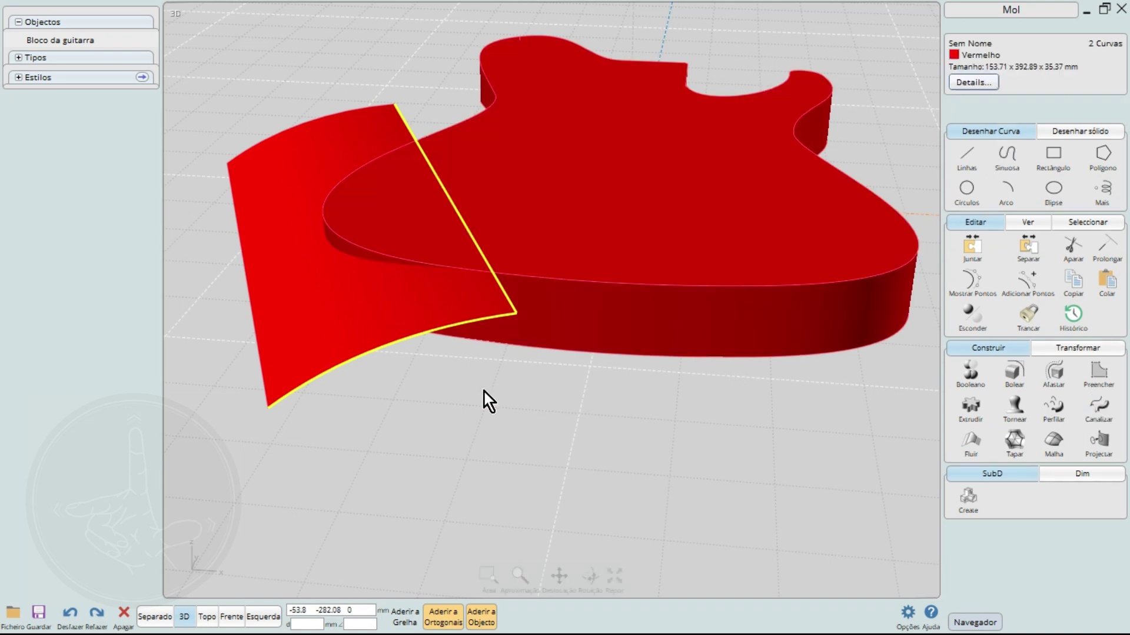
right_click_drag(485, 391, 527, 403)
left_click(616, 453)
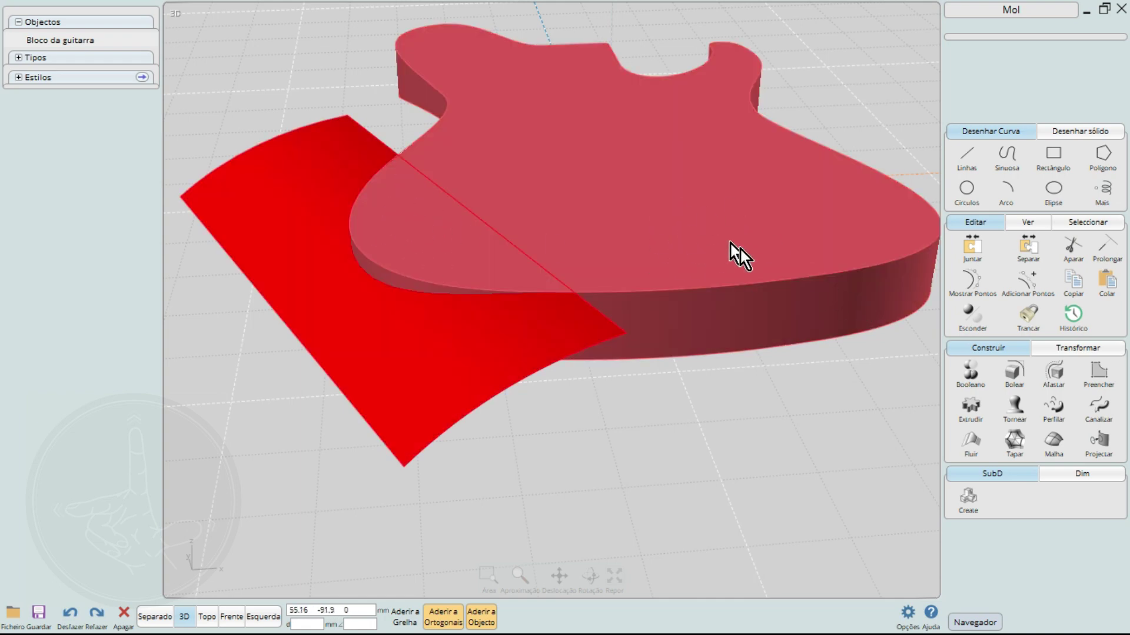
right_click_drag(740, 248, 404, 259)
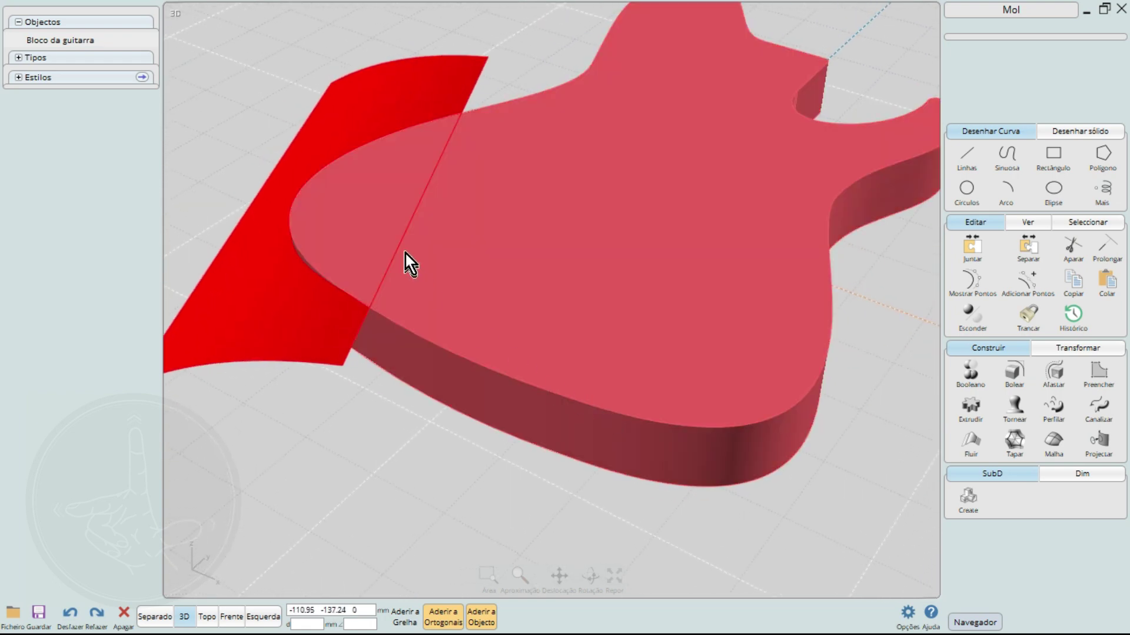
scroll(403, 257, "up", 6)
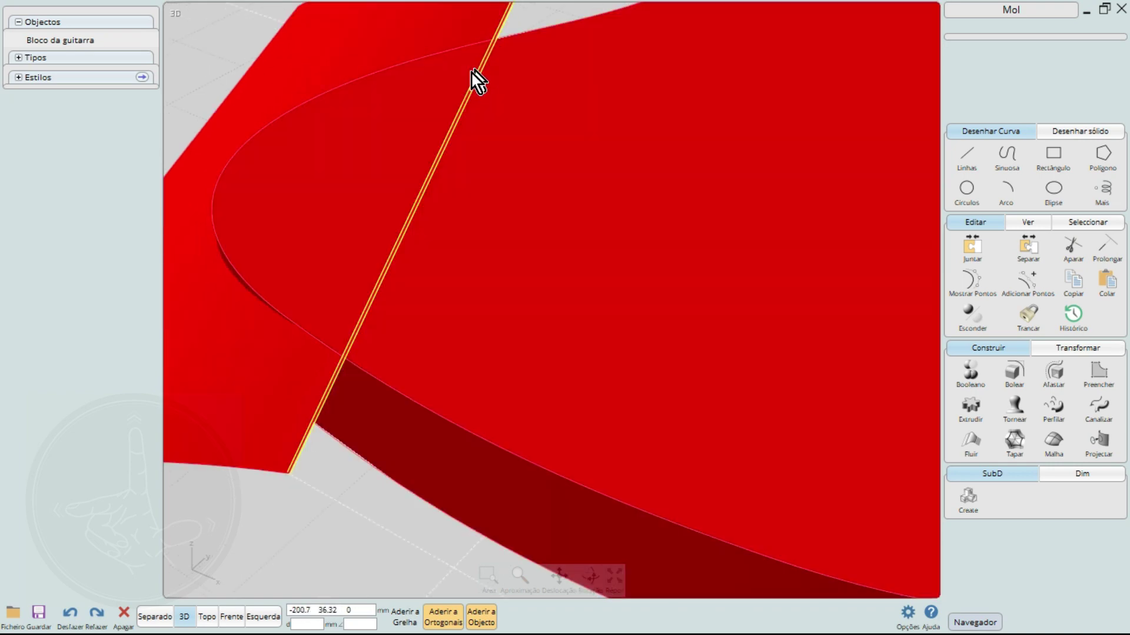
left_click(472, 292)
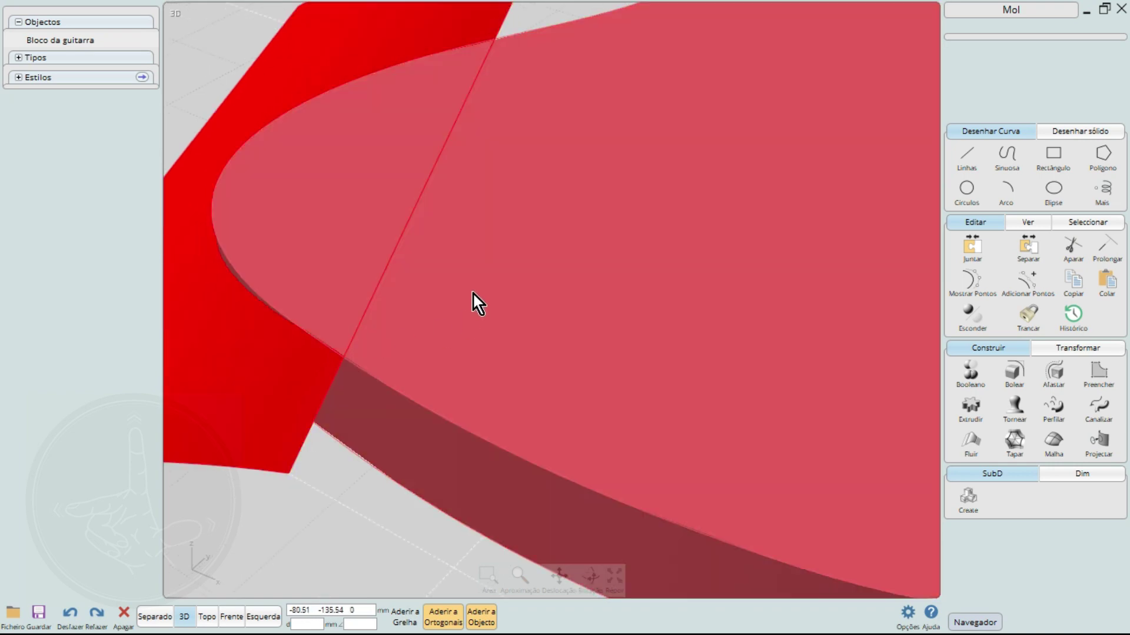
right_click_drag(510, 299, 580, 266)
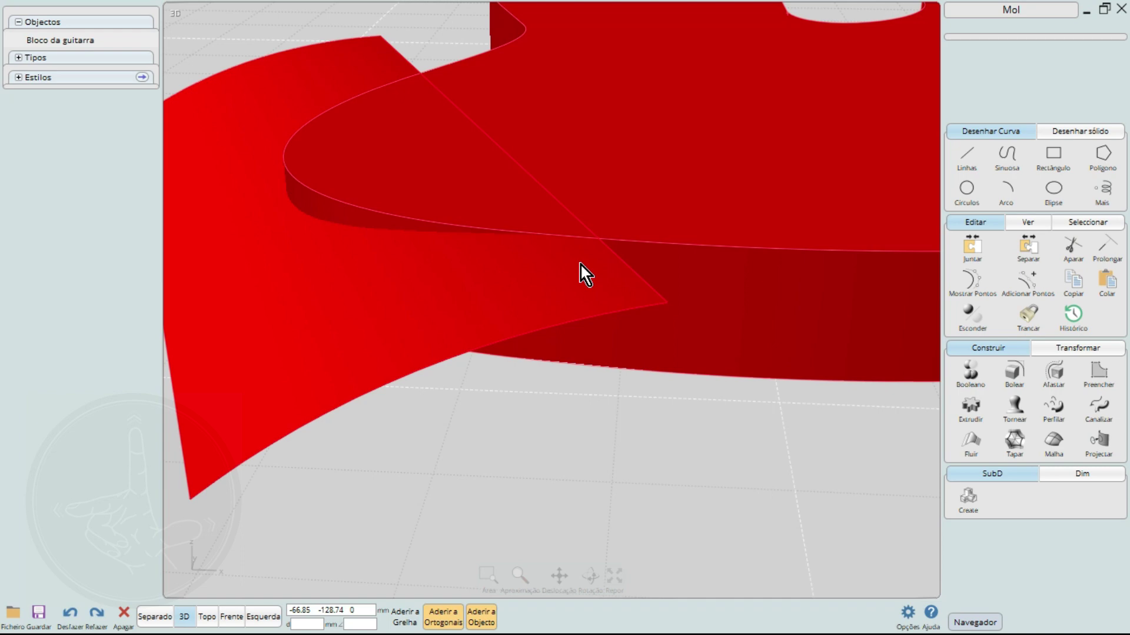
key("Return")
scroll(589, 268, "down", 3)
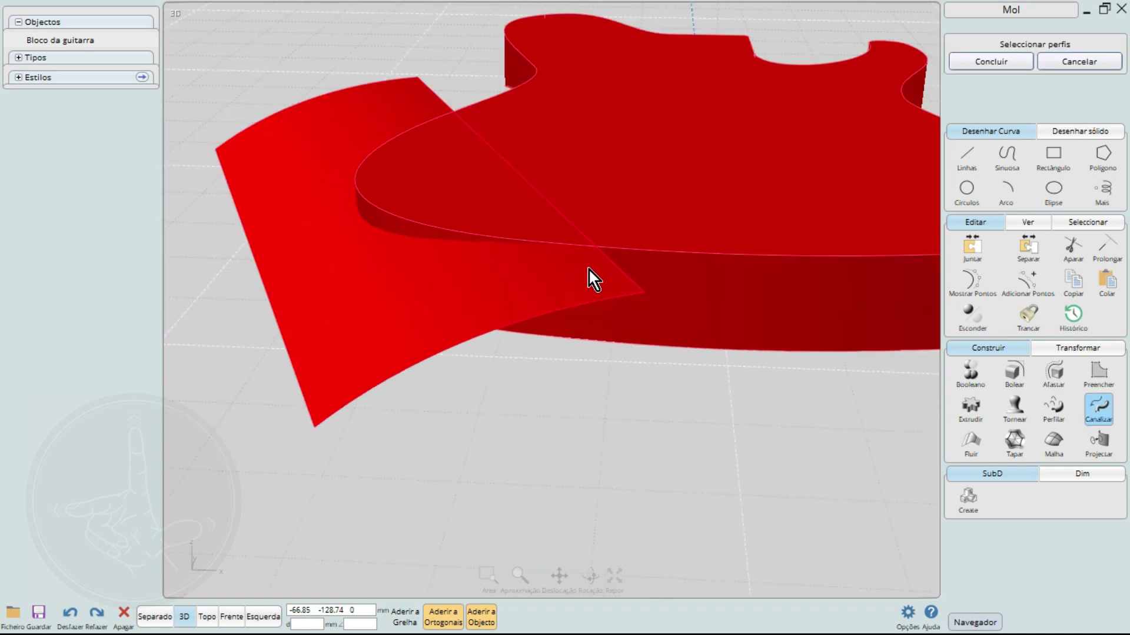
left_click(535, 143)
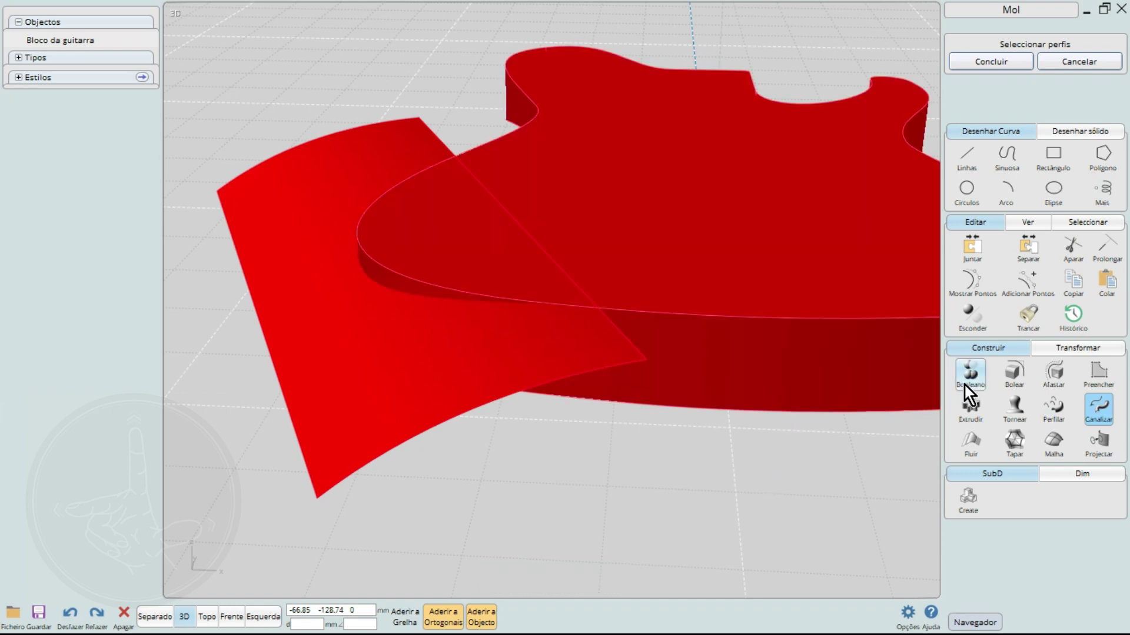
Split the guitar body with the swept surface using a Boolean difference, without keeping the originals
left_click(967, 383)
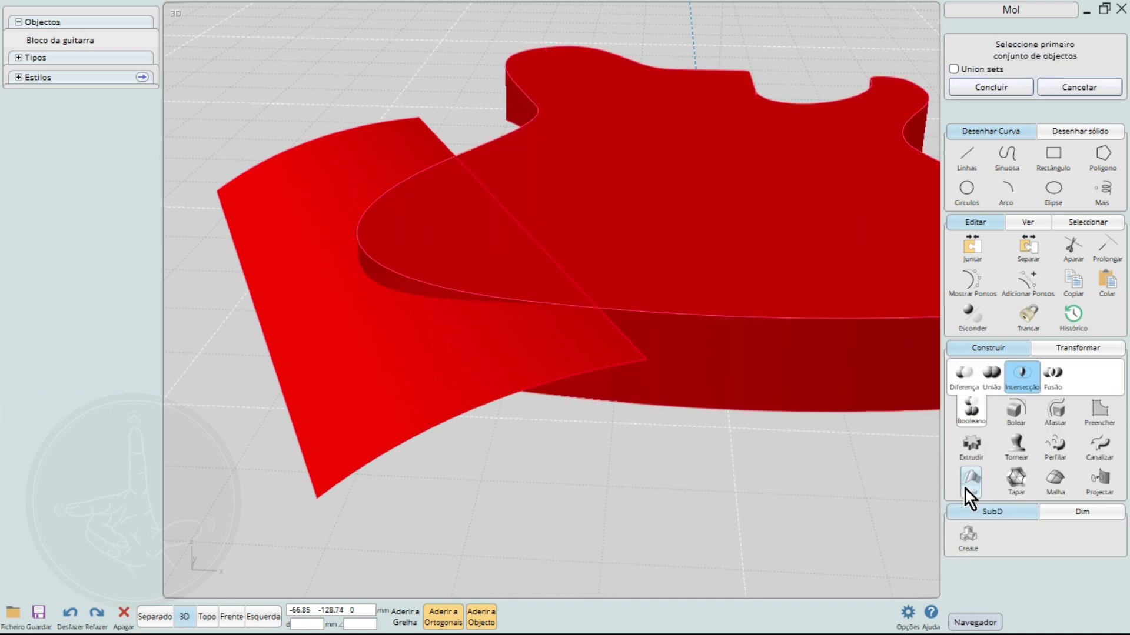
left_click(962, 379)
left_click(609, 233)
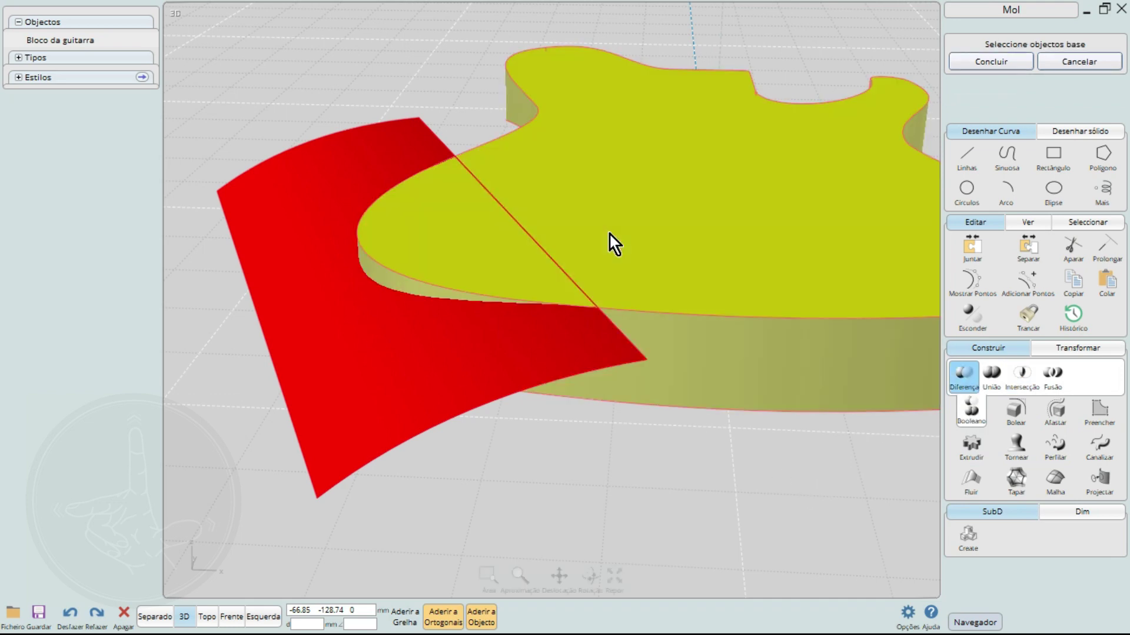
right_click(630, 453)
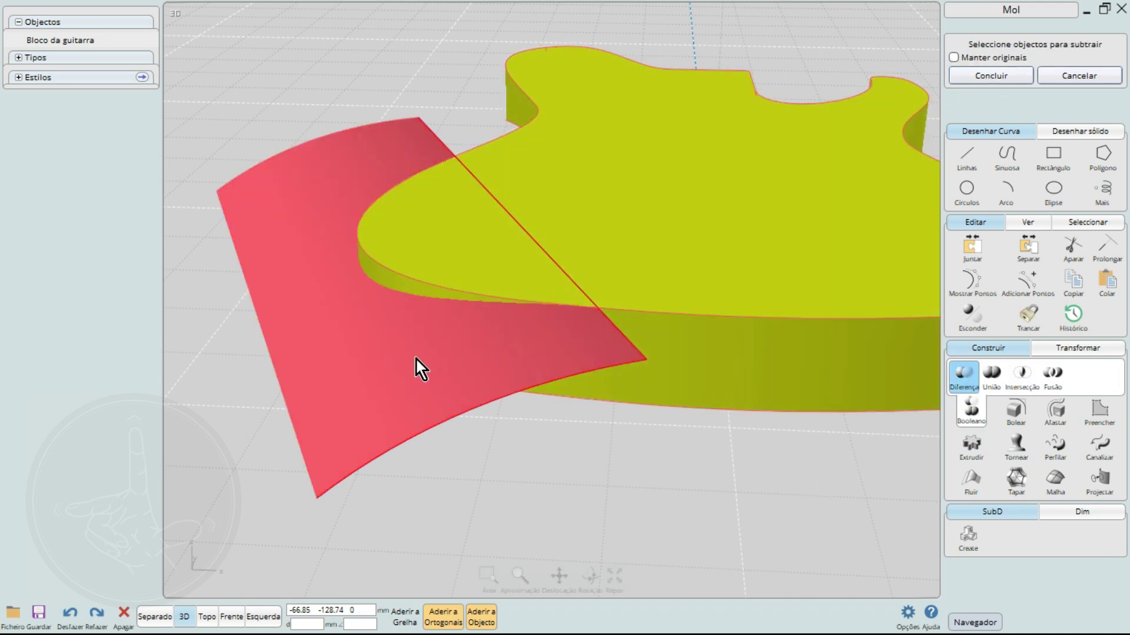
left_click(415, 358)
right_click(608, 513)
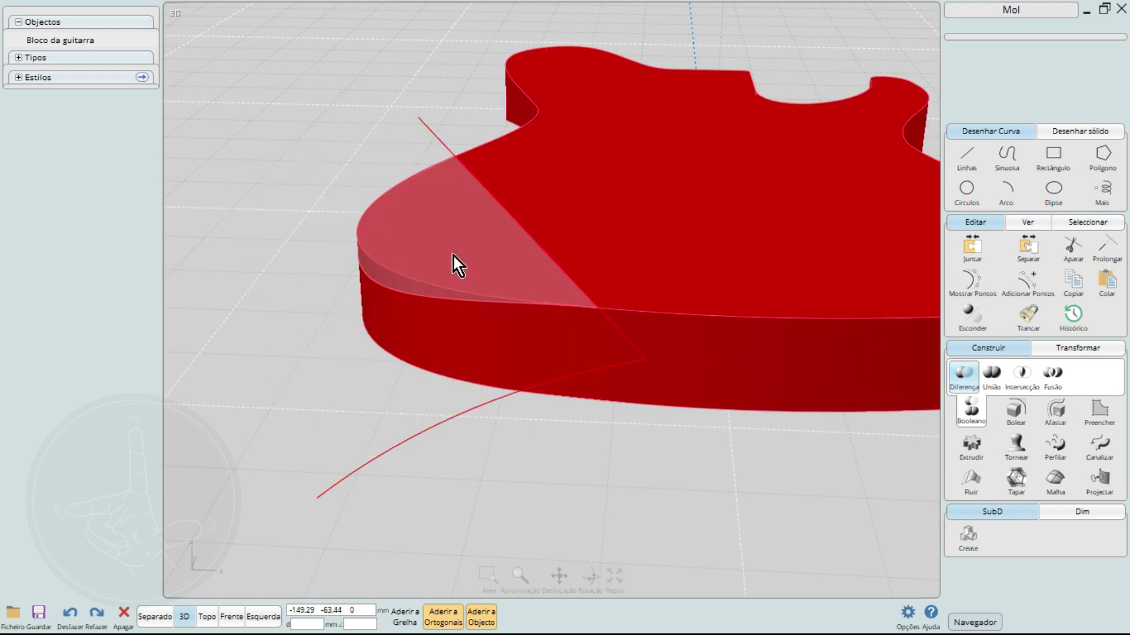
Delete the wedge-shaped piece cut off the top of the lower bout
left_click(454, 256)
left_click_drag(474, 257, 238, 282)
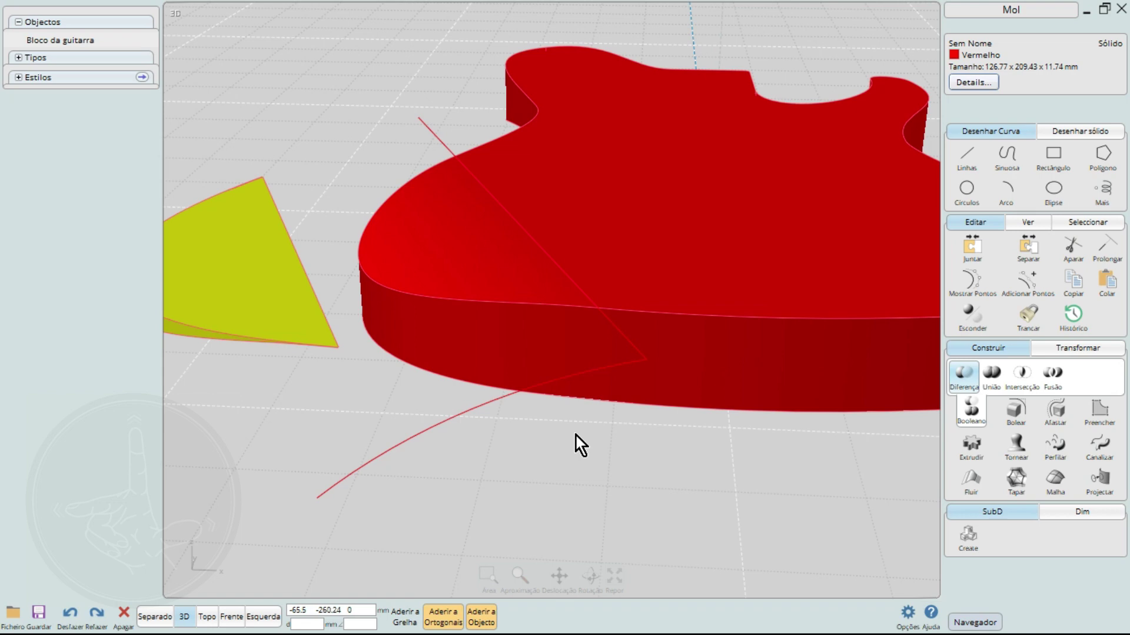
key("Delete")
Examine the guitar body from several sides, including the lower-bout contour, the horns and the neck-joint edges
right_click_drag(464, 362, 535, 417)
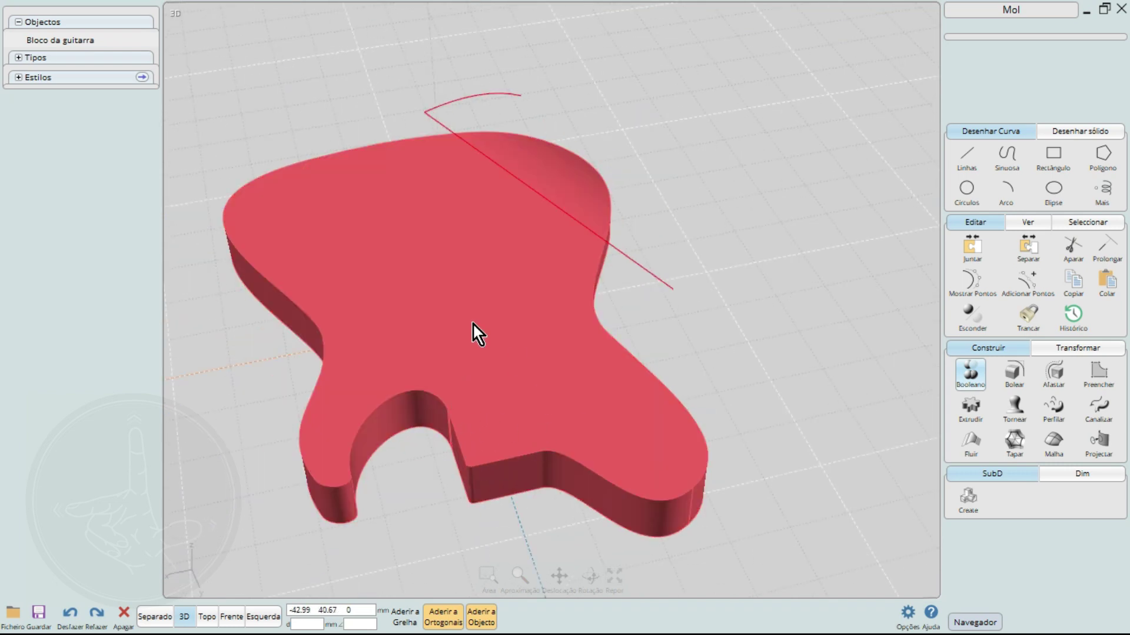
scroll(495, 441, "up", 5)
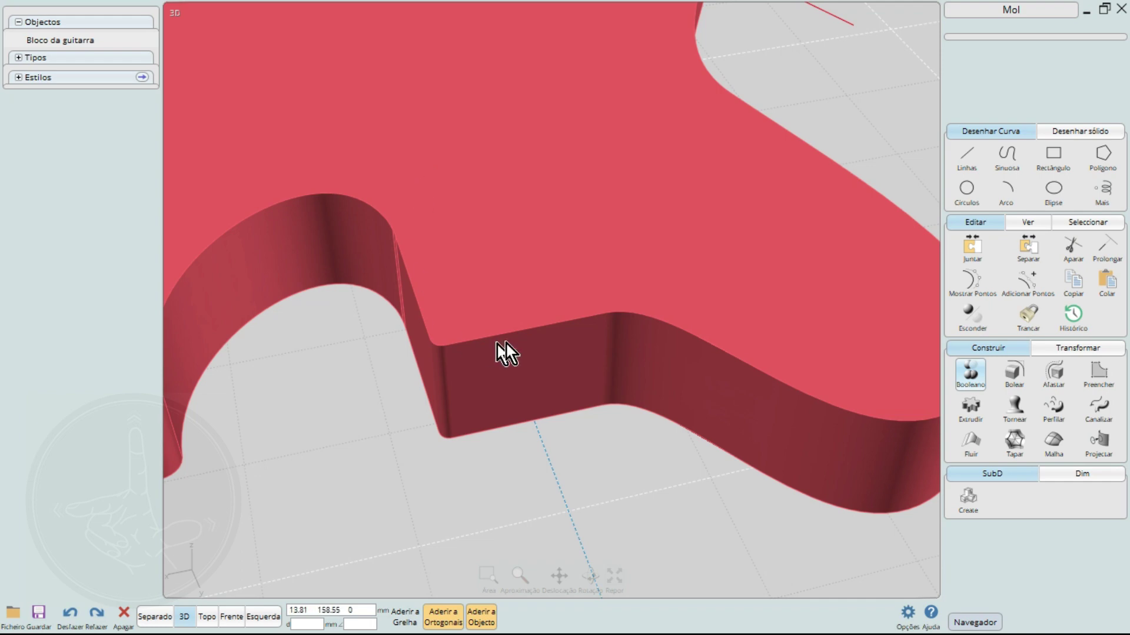
scroll(479, 241, "down", 3)
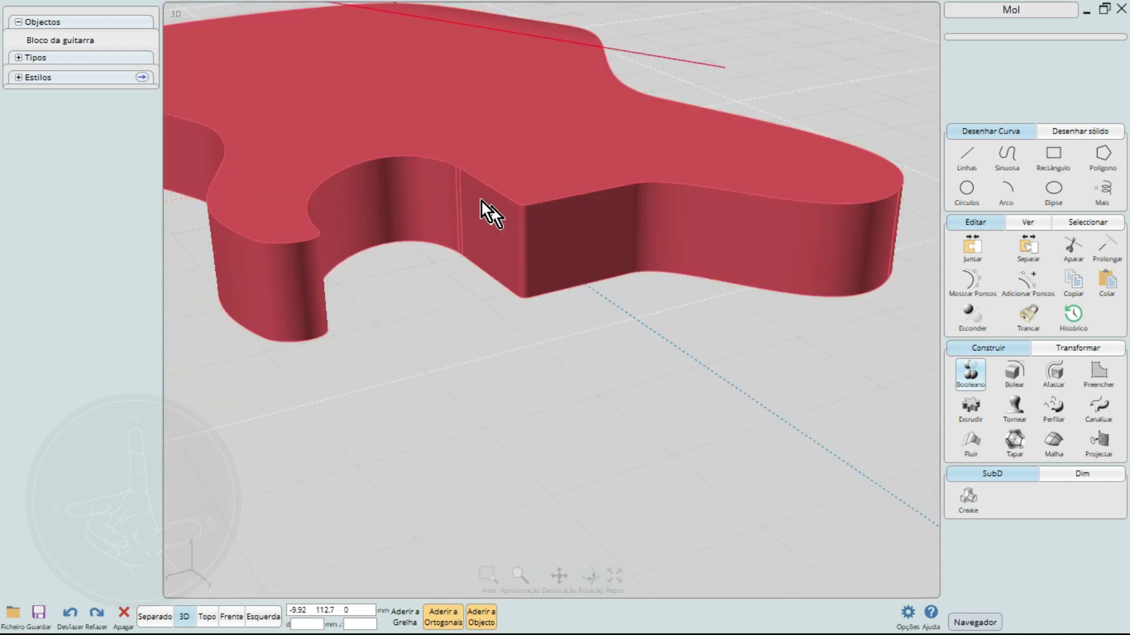
scroll(575, 206, "down", 4)
scroll(401, 358, "down", 5)
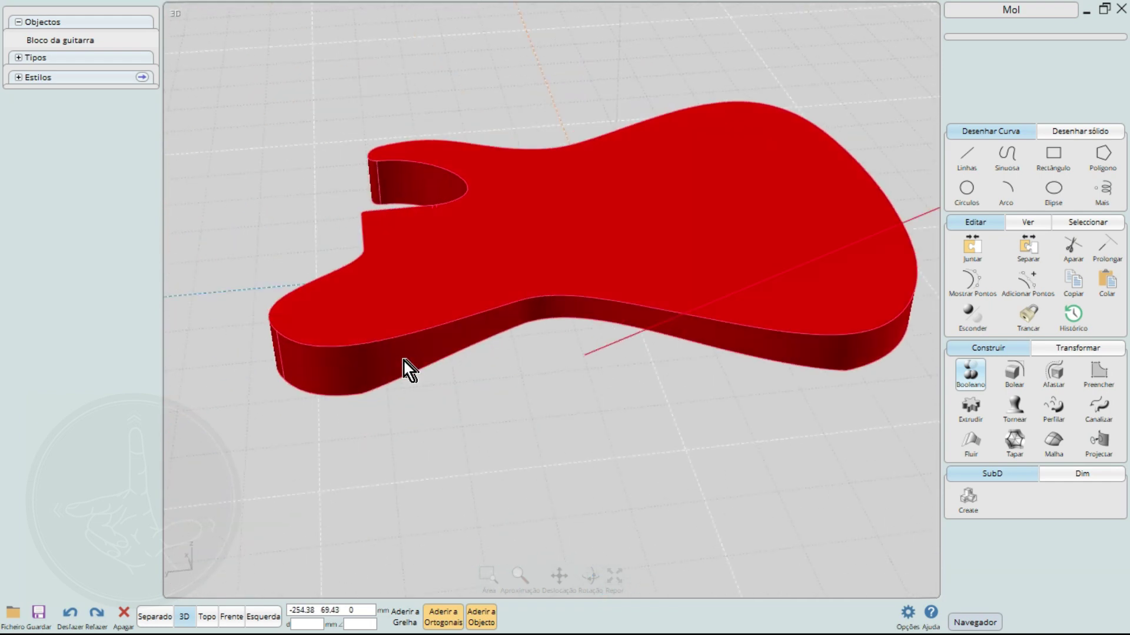
right_click_drag(401, 358, 428, 430)
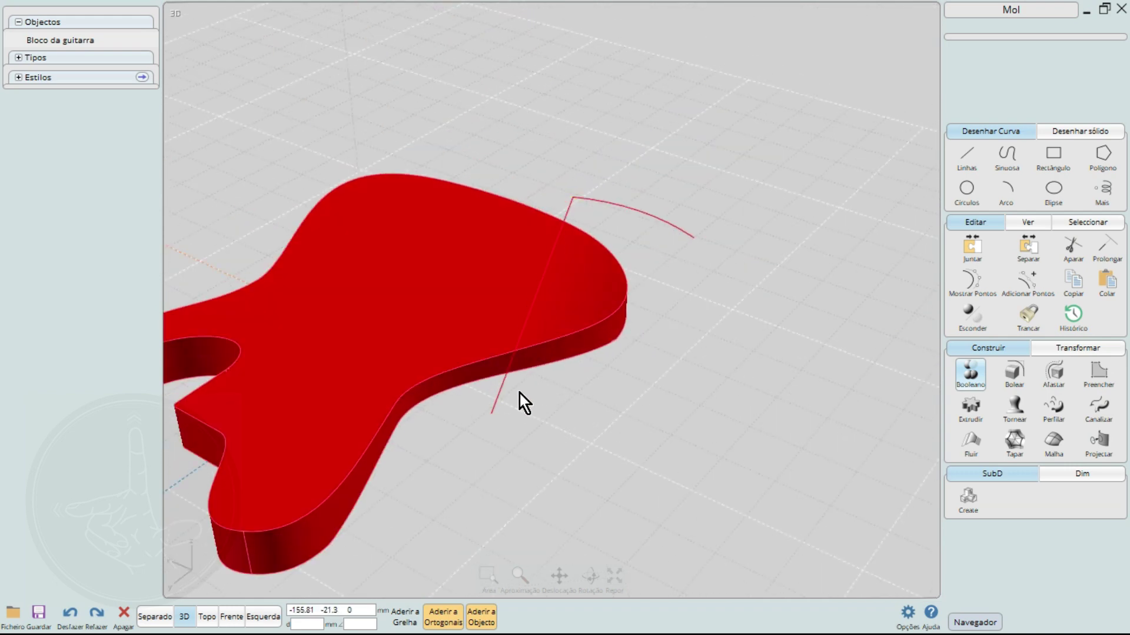
left_click(519, 395)
right_click_drag(619, 401, 362, 416)
right_click_drag(783, 394, 690, 431)
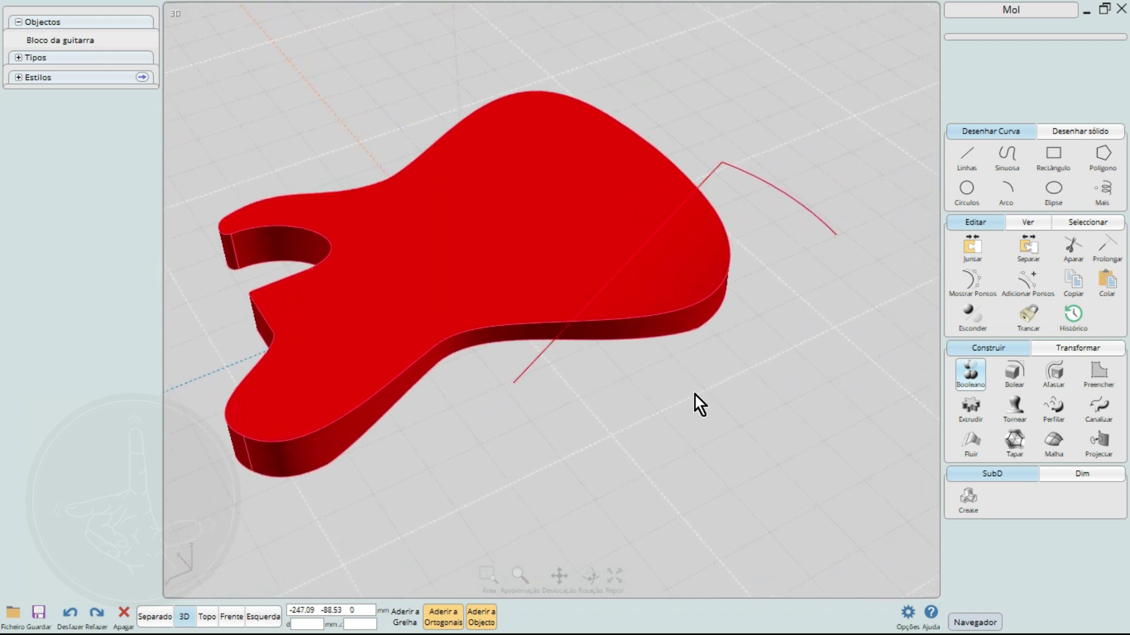
left_click(558, 355)
left_click(721, 197)
left_click(701, 271)
right_click_drag(701, 271, 850, 355)
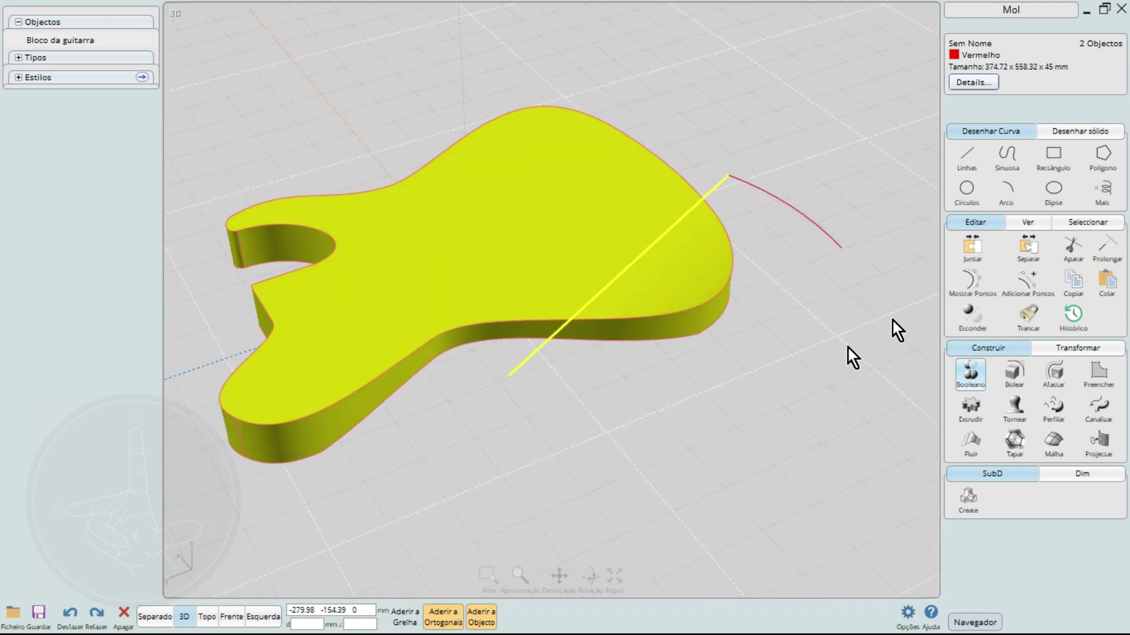
left_click(1070, 247)
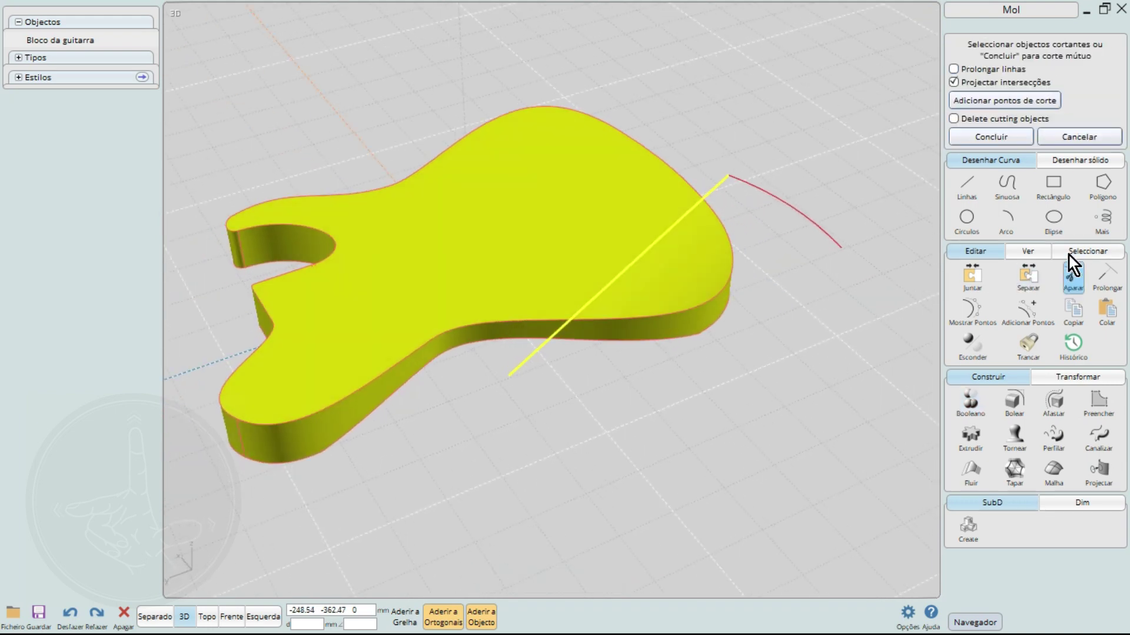
left_click(979, 135)
left_click(696, 254)
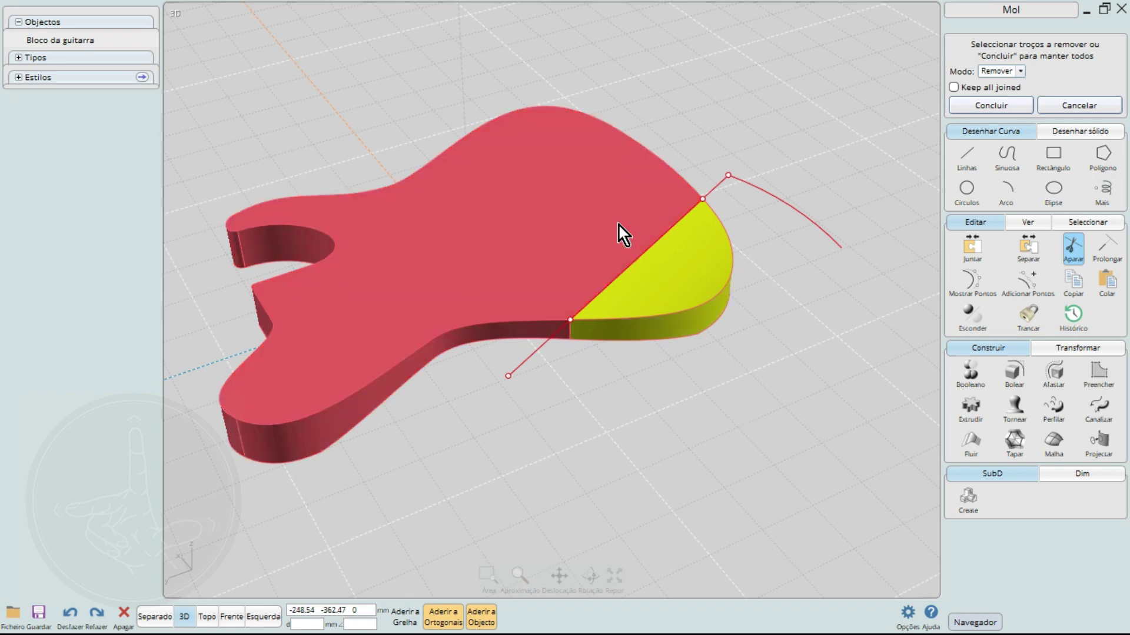
left_click(595, 208)
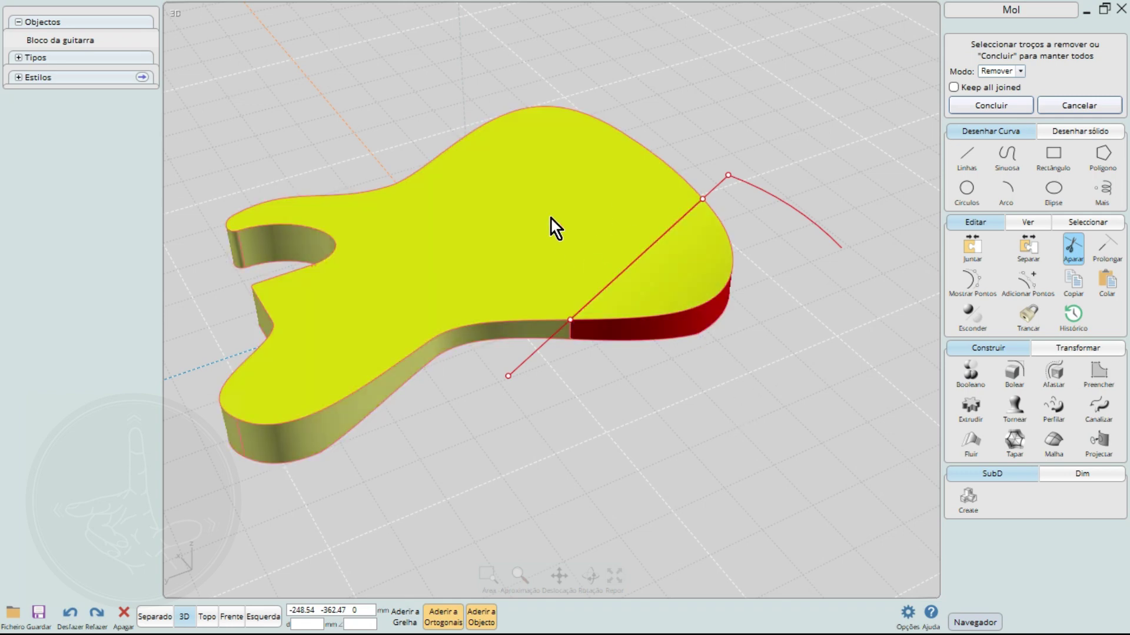
right_click_drag(658, 368, 601, 426)
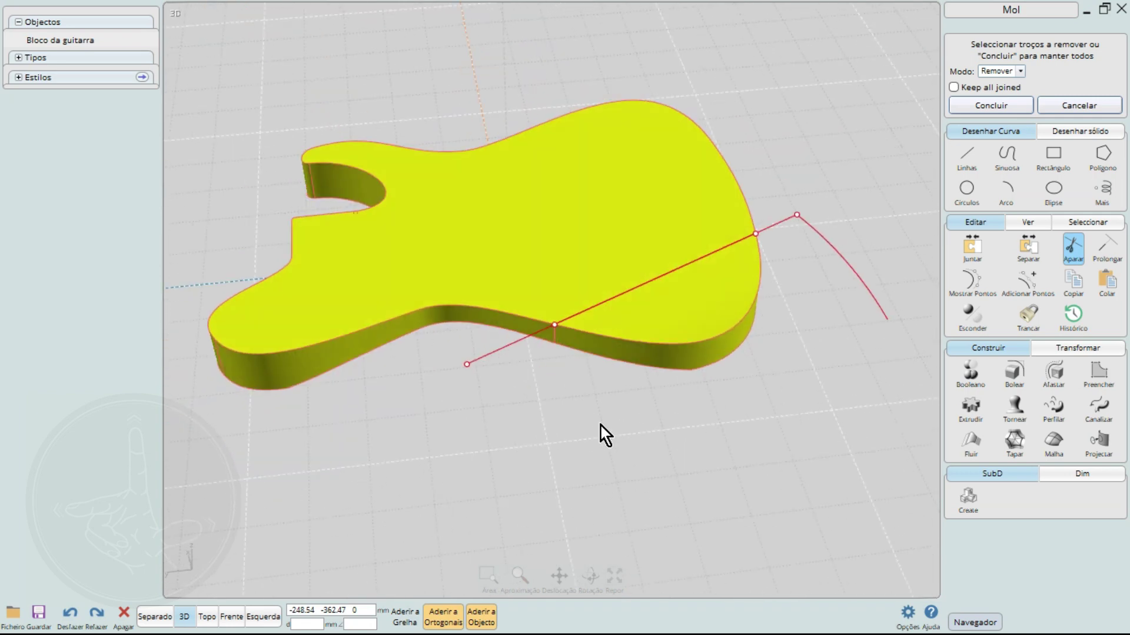
left_click(1068, 104)
left_click(775, 403)
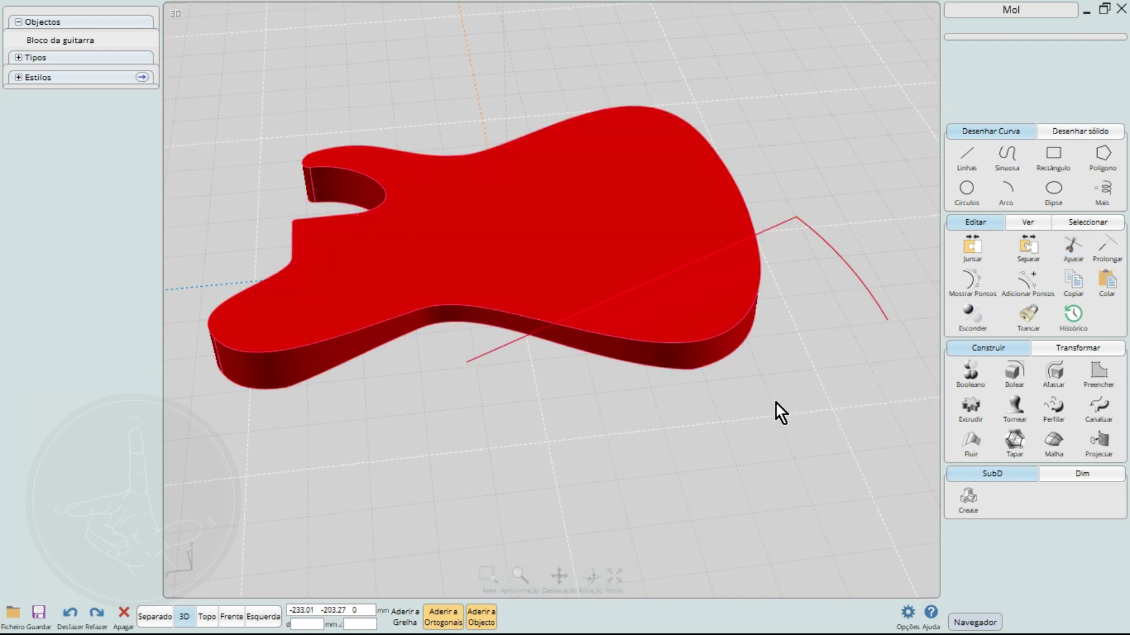
Split the guitar body along the diagonal line with a Boolean difference in the top view and delete the cut-off lower-bout piece
right_click_drag(775, 404, 747, 376)
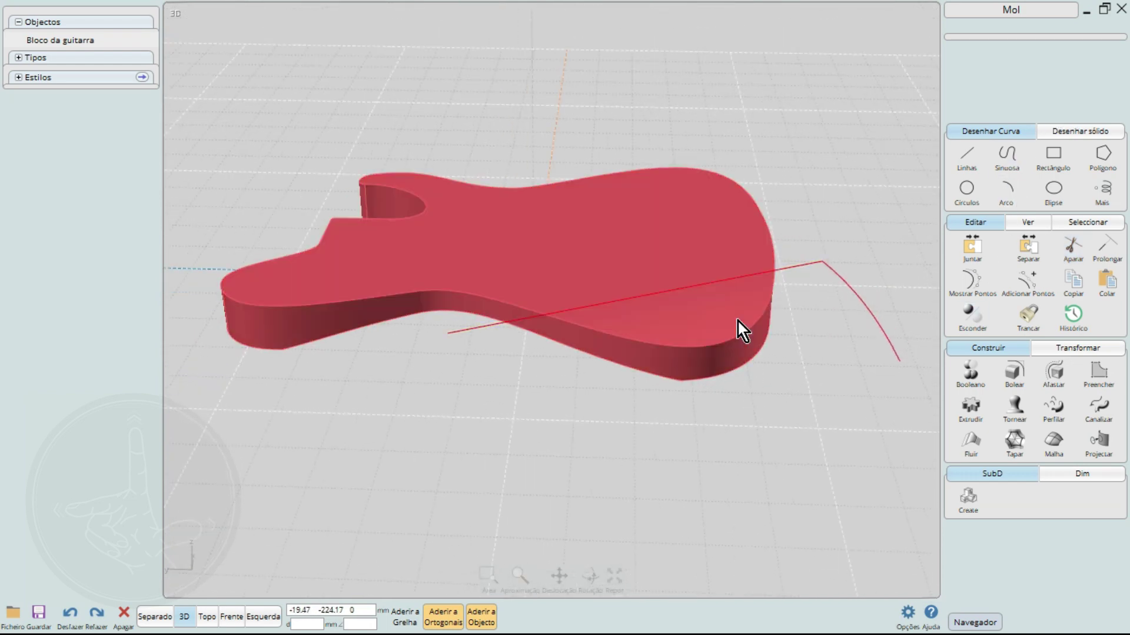
left_click(206, 617)
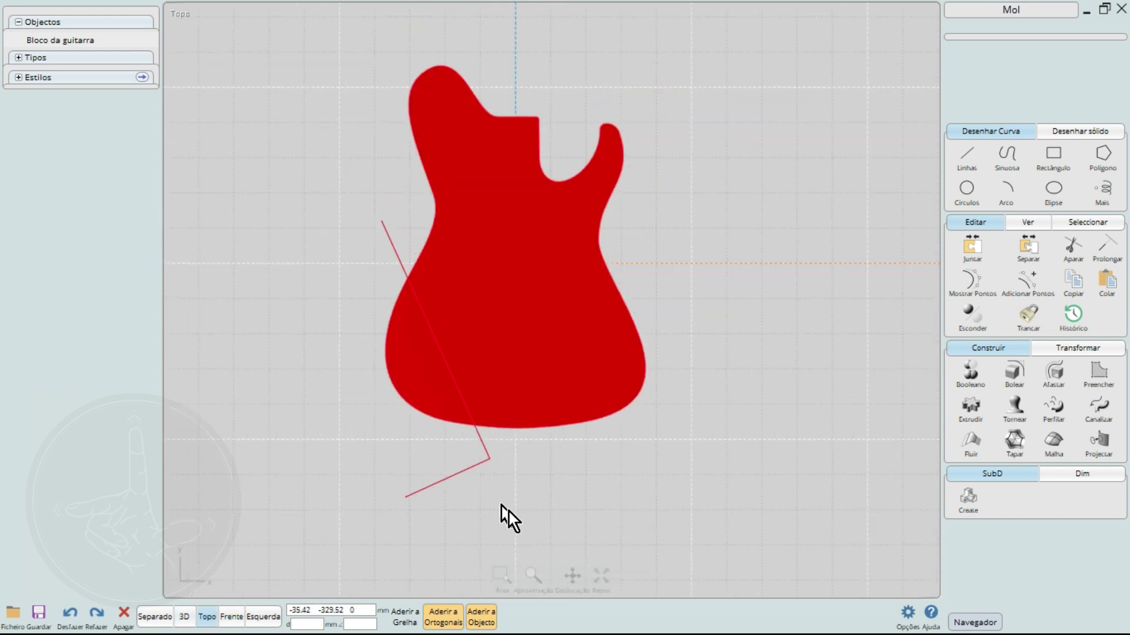
left_click(969, 373)
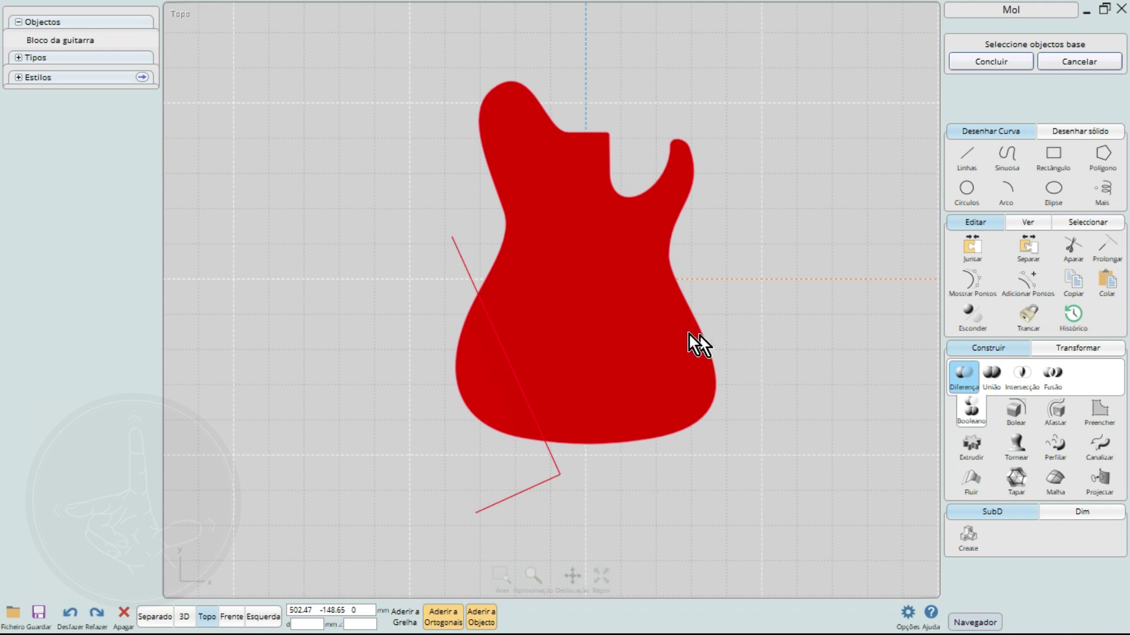
left_click(603, 337)
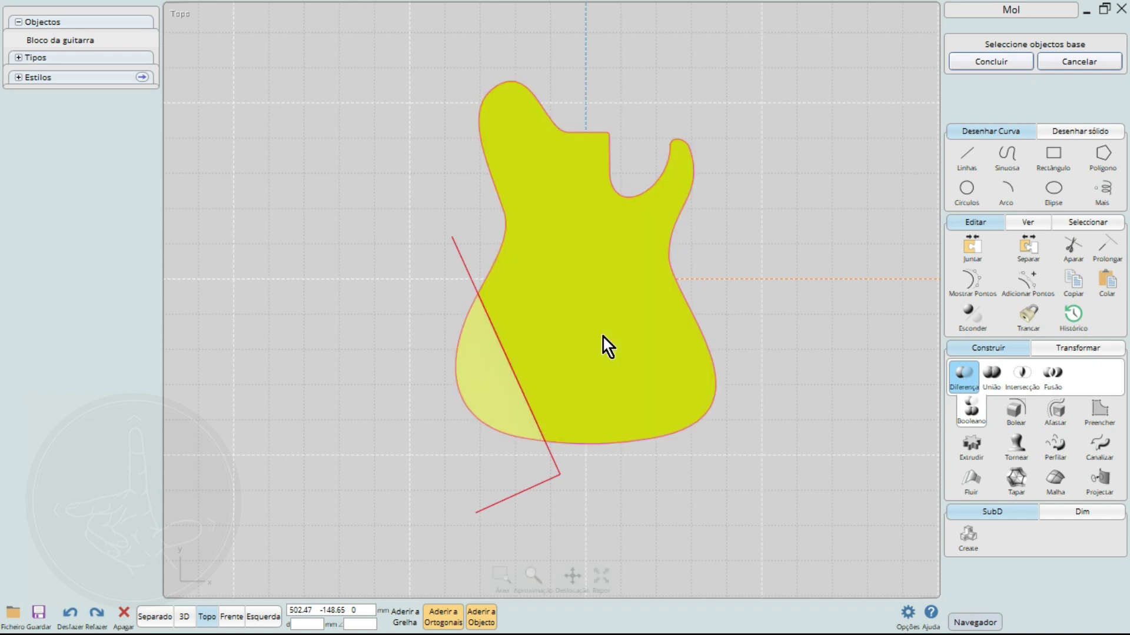
right_click(427, 221)
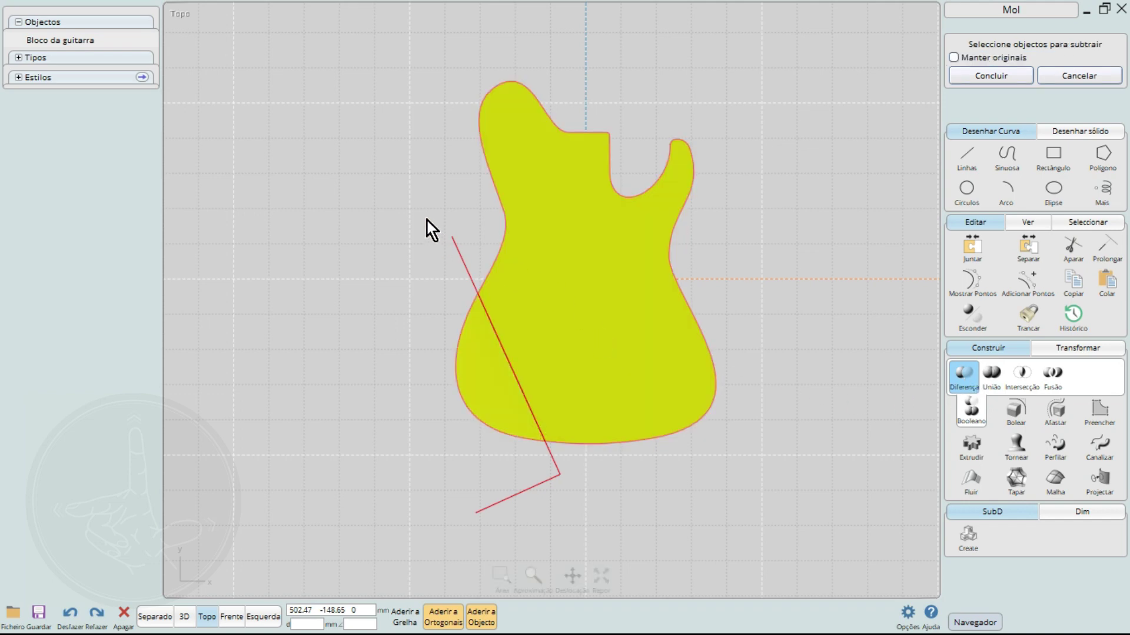
left_click(454, 254)
right_click(392, 235)
left_click(460, 368)
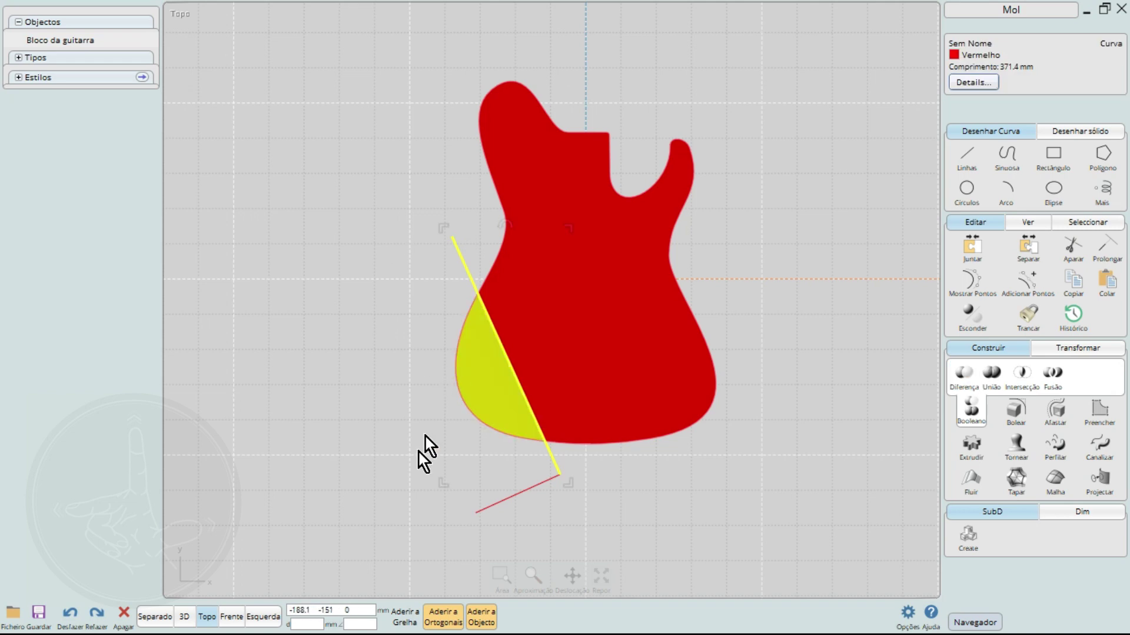
key("Delete")
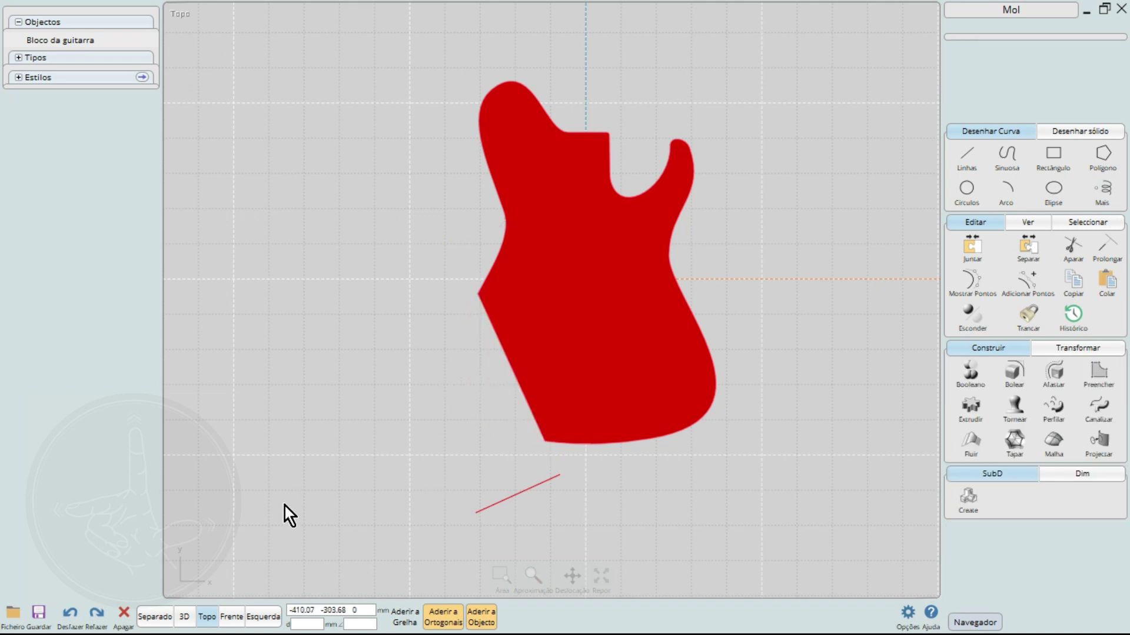
Examine the cut face of the lower bout in the 3D view from several angles
left_click(184, 616)
right_click_drag(471, 436, 856, 391)
left_click(969, 374)
left_click(962, 374)
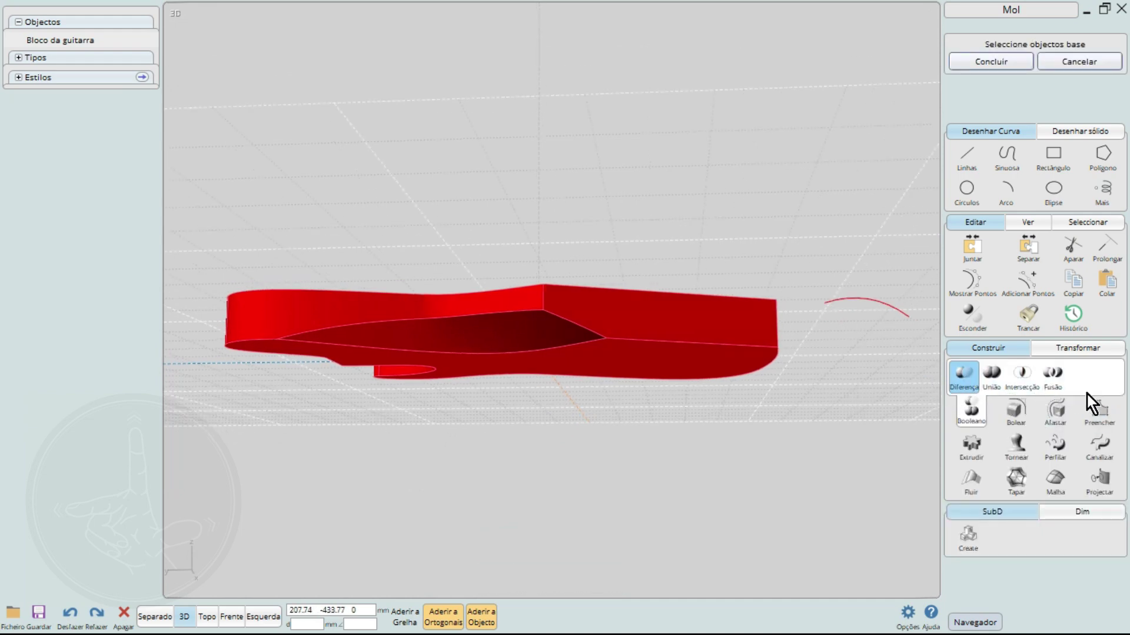
mouse_move(585, 352)
right_mouse_down()
mouse_move(564, 348)
mouse_move(538, 382)
mouse_move(598, 347)
mouse_move(661, 272)
mouse_move(532, 224)
mouse_move(580, 176)
mouse_move(772, 280)
mouse_move(769, 306)
right_mouse_up()
scroll(598, 347, "up", 2)
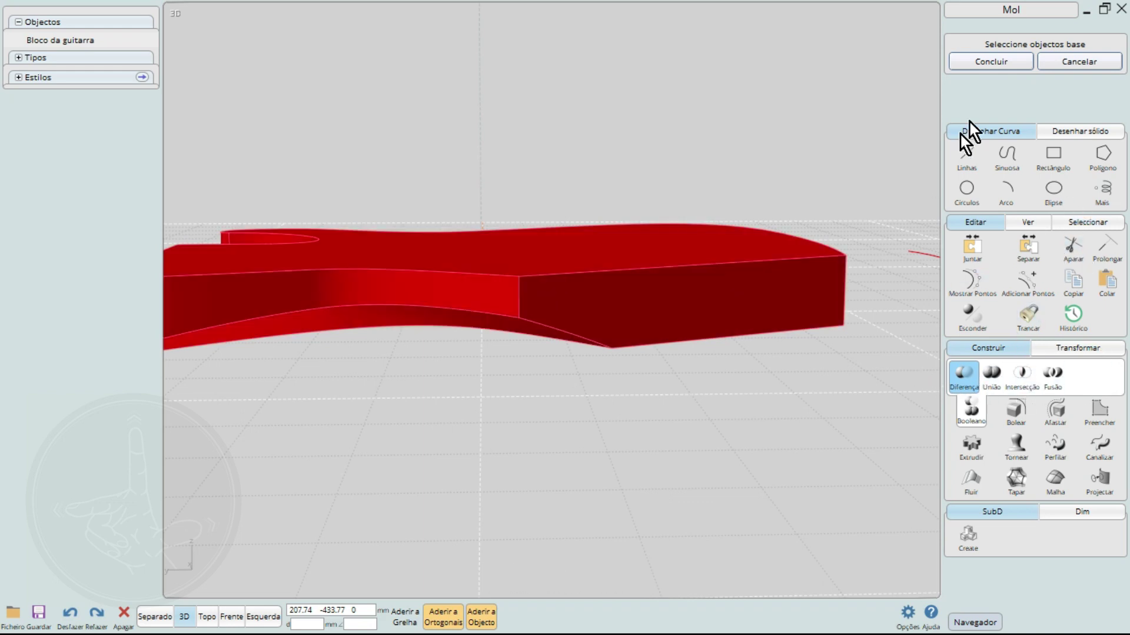
left_click(1075, 64)
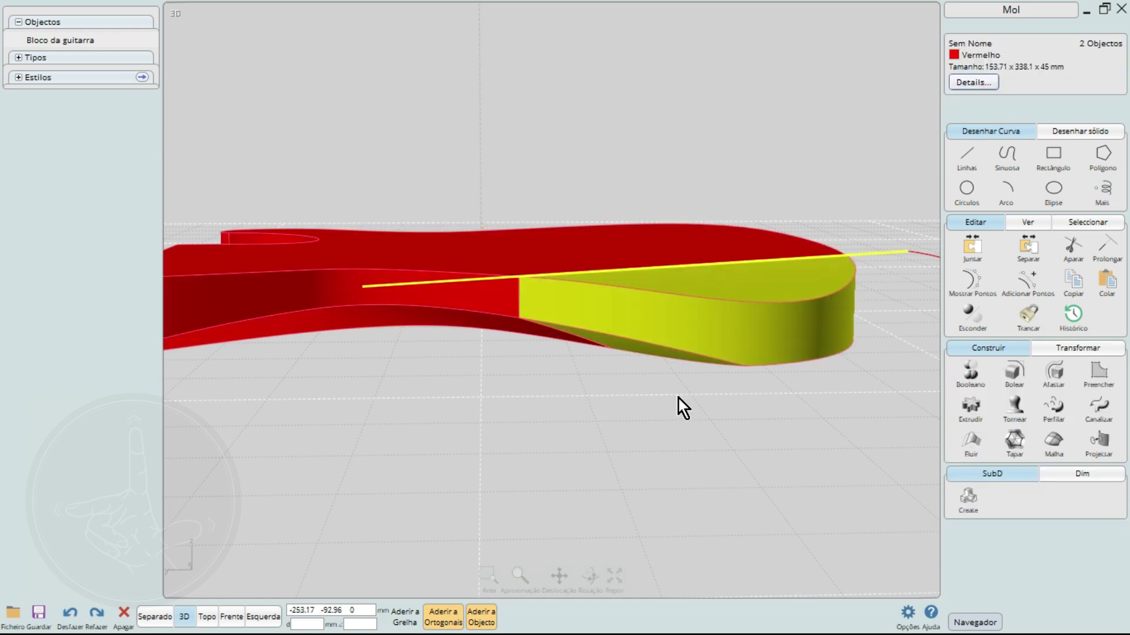
Undo the Boolean cut along the diagonal line and the earlier deletion of the wedge-shaped piece
right_click_drag(621, 392, 600, 492)
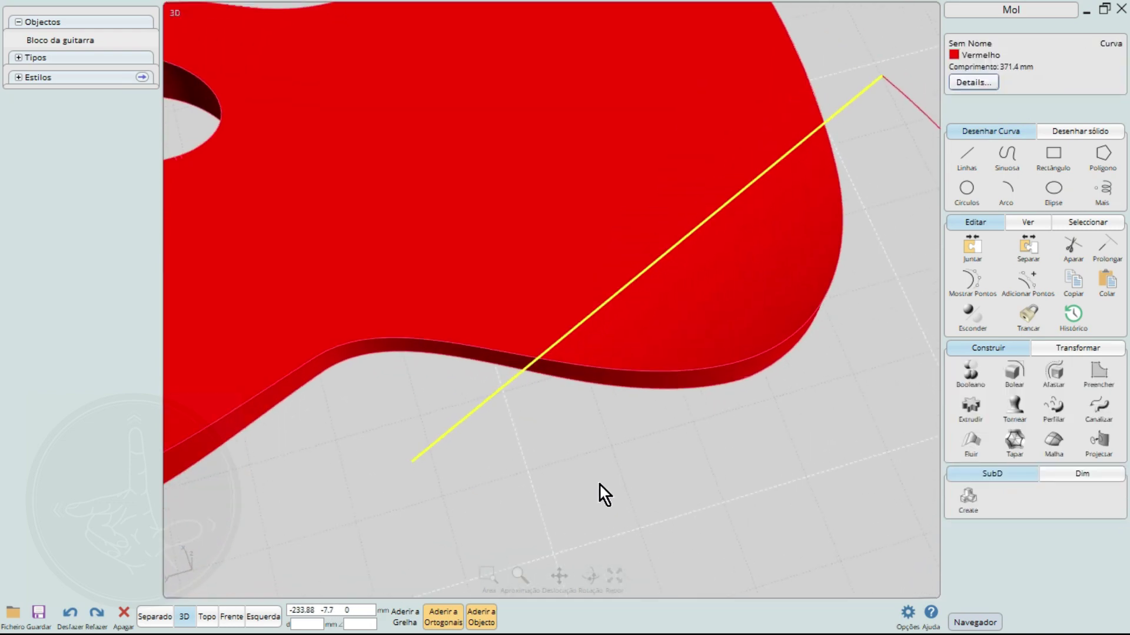
key("Escape")
left_click(1083, 252)
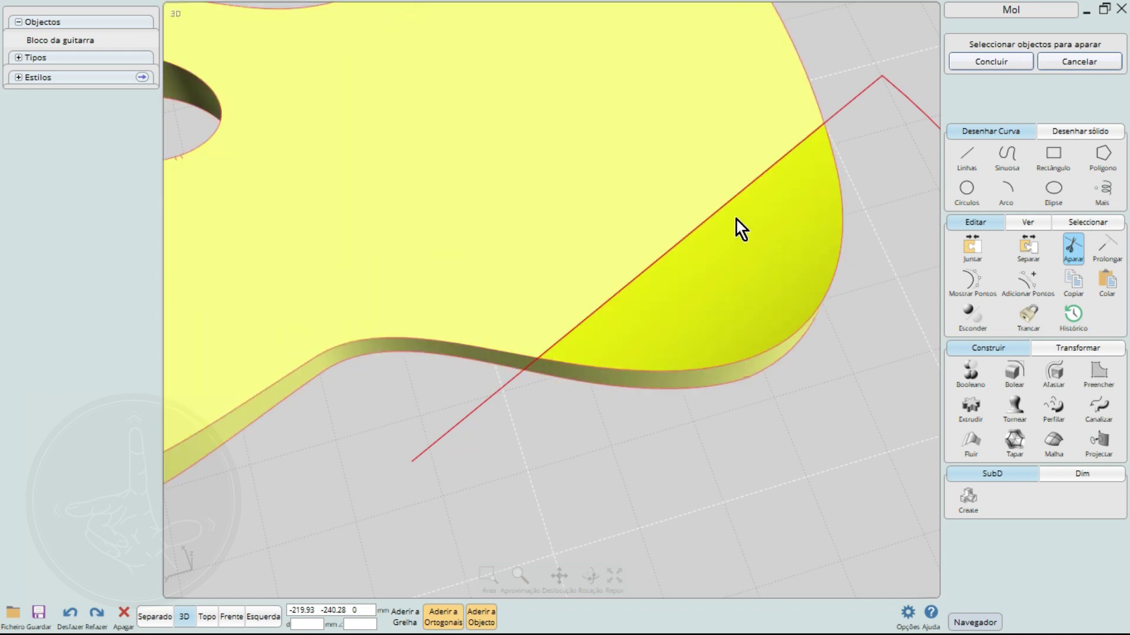
left_click(724, 205)
key("Escape")
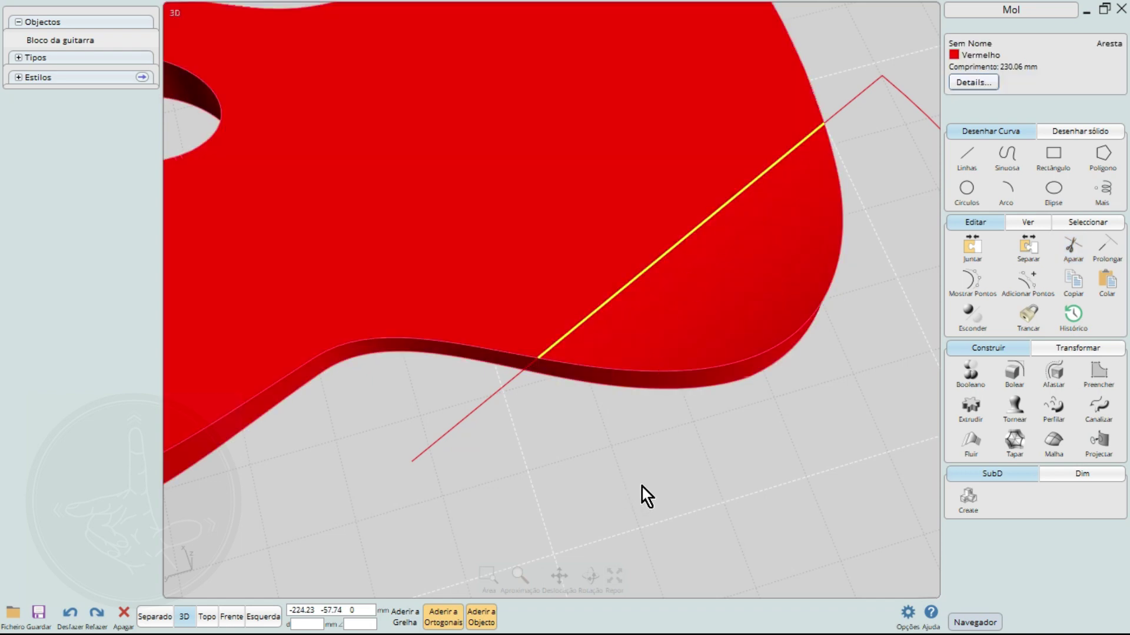
left_click(691, 289)
left_click(703, 488)
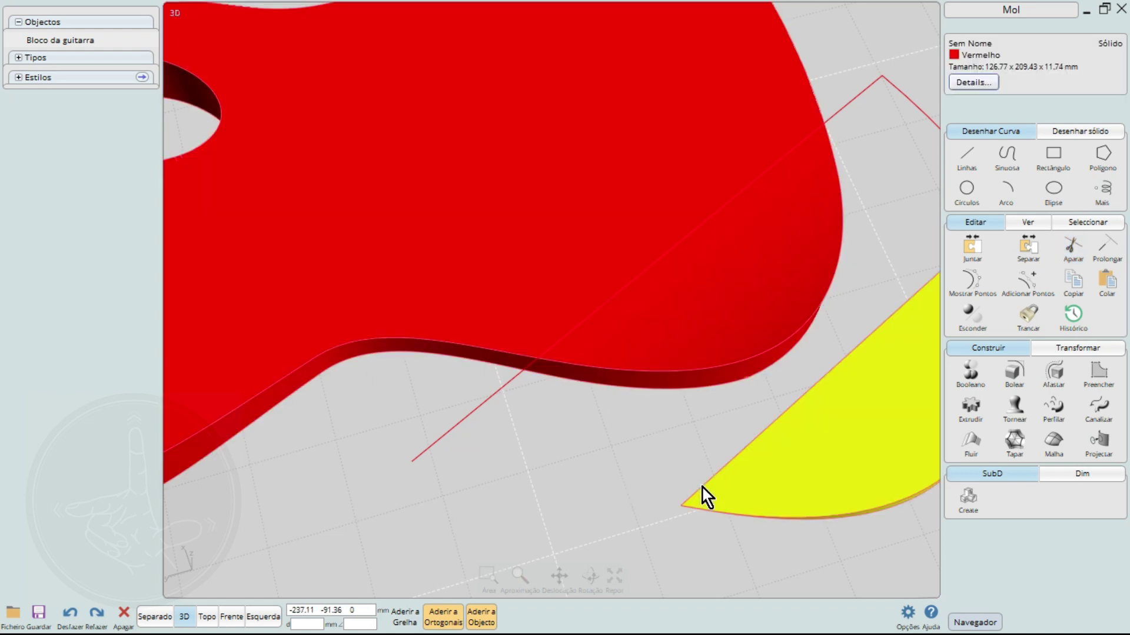
Trim the guitar body with the diagonal line, removing the lower-bout section beyond it, and inspect the cut from below
left_click(487, 399)
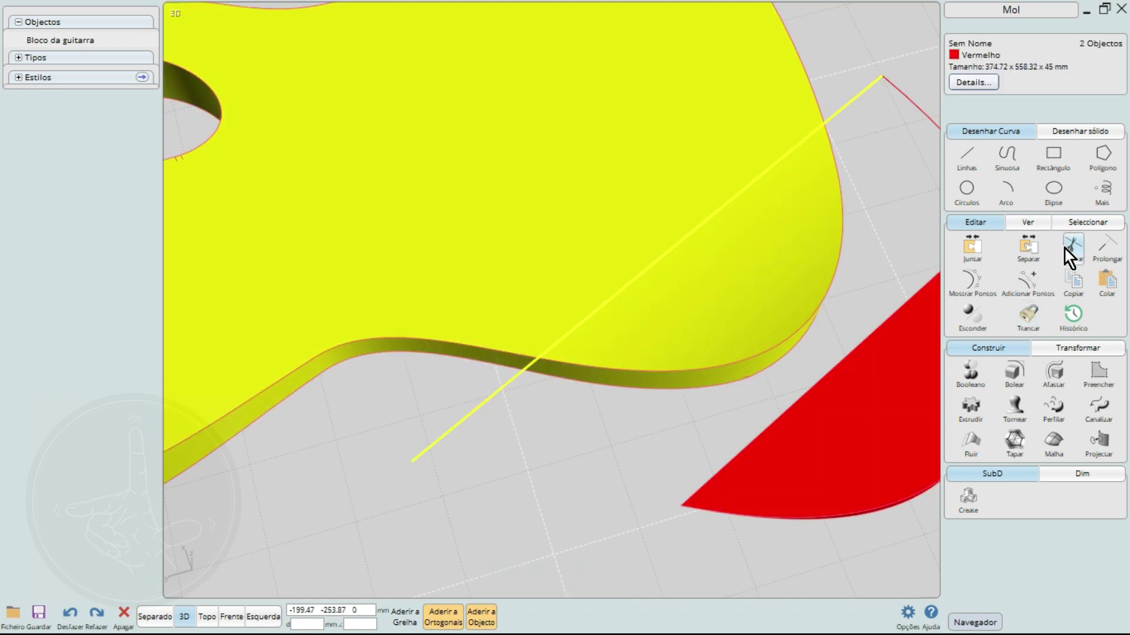
left_click(1064, 249)
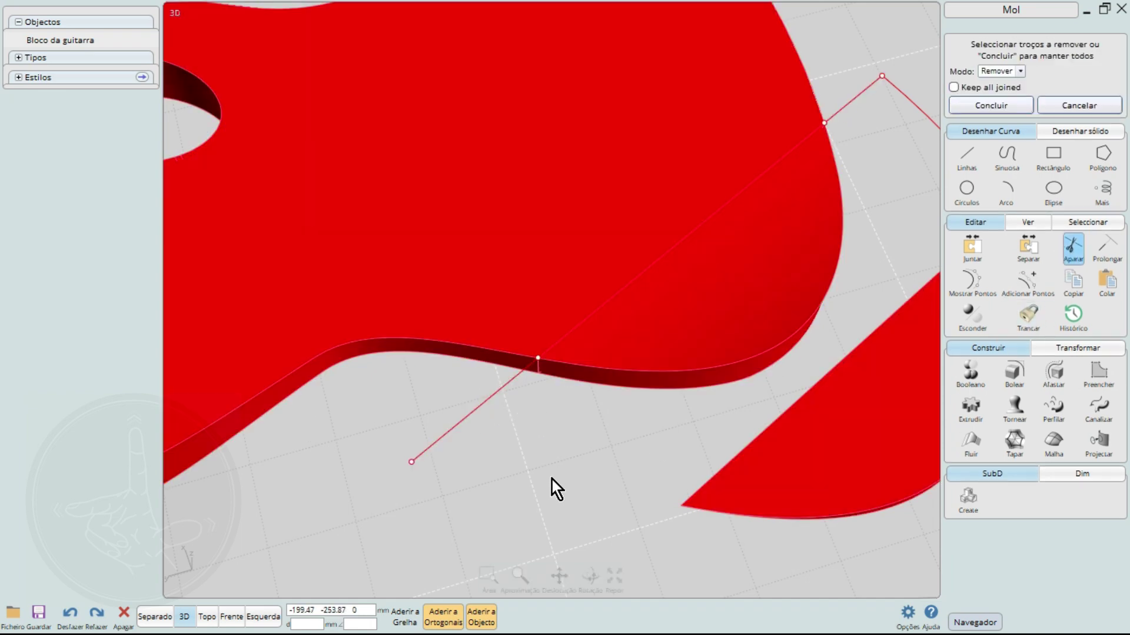
left_click(650, 327)
left_click(965, 108)
right_click_drag(677, 283, 725, 328)
left_click(726, 327)
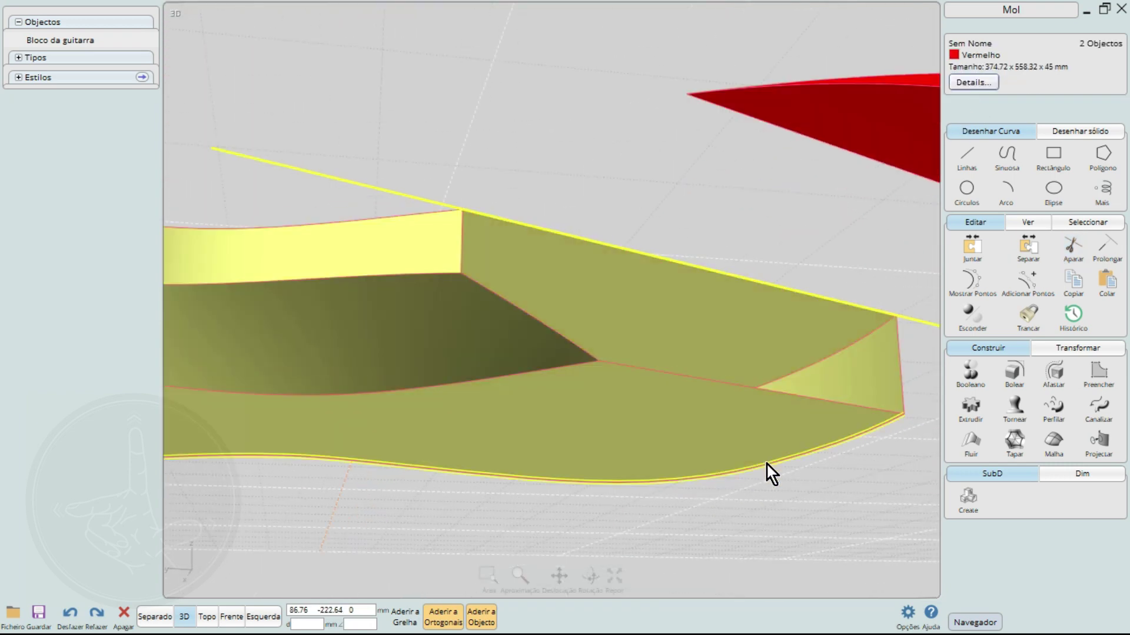
right_click_drag(767, 472, 693, 345)
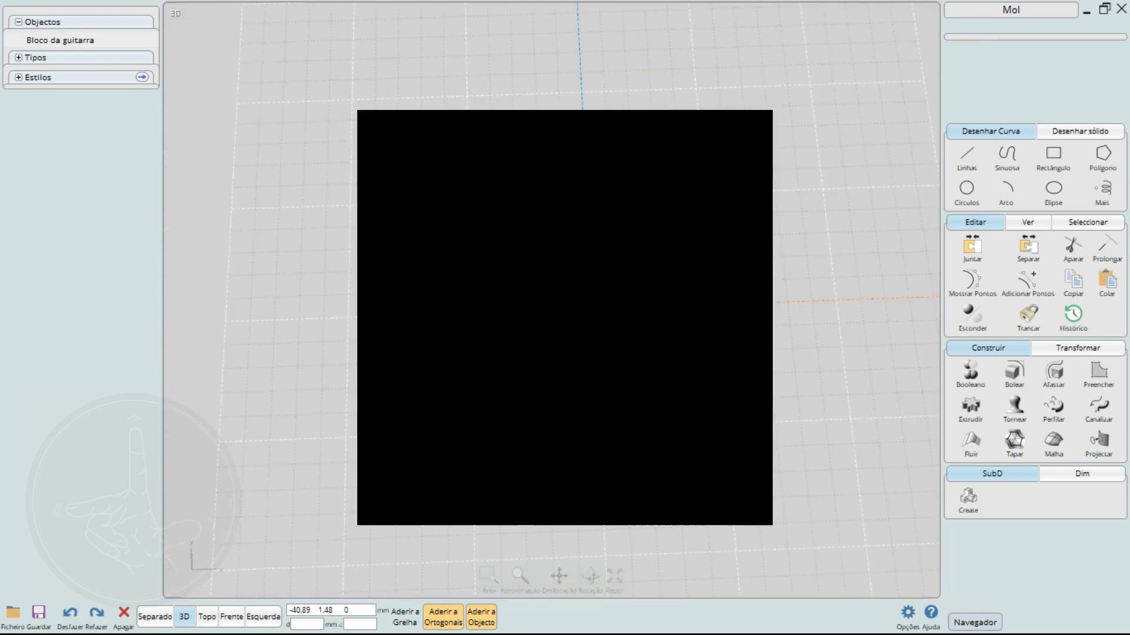